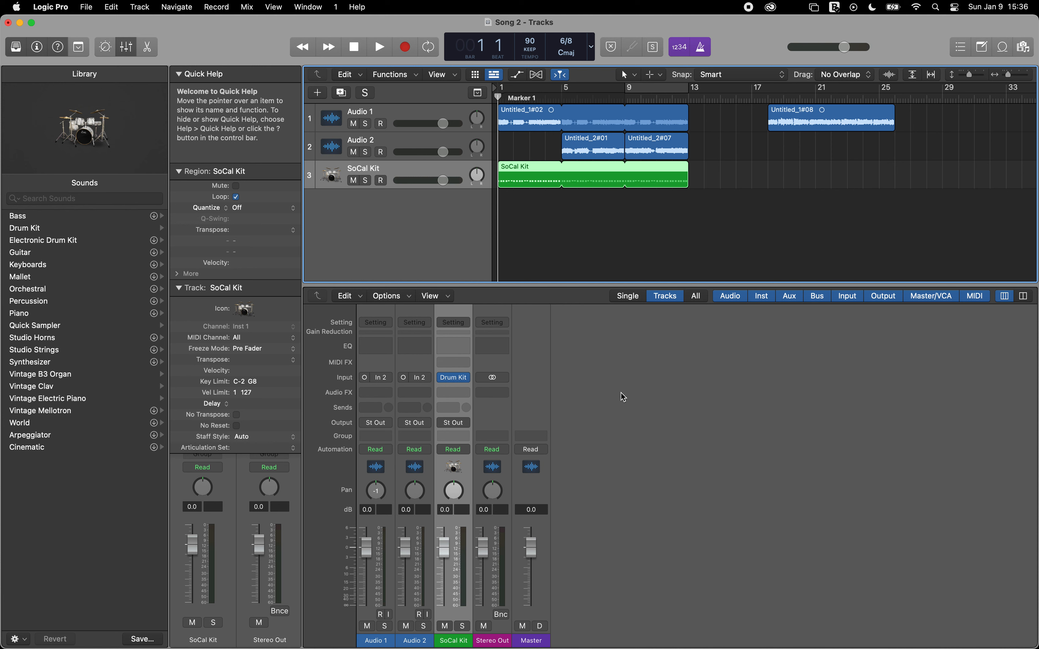
# Step: Play the song and lower the Master volume to about -8.6 dB, stopping playback when done
pyautogui.press('space')
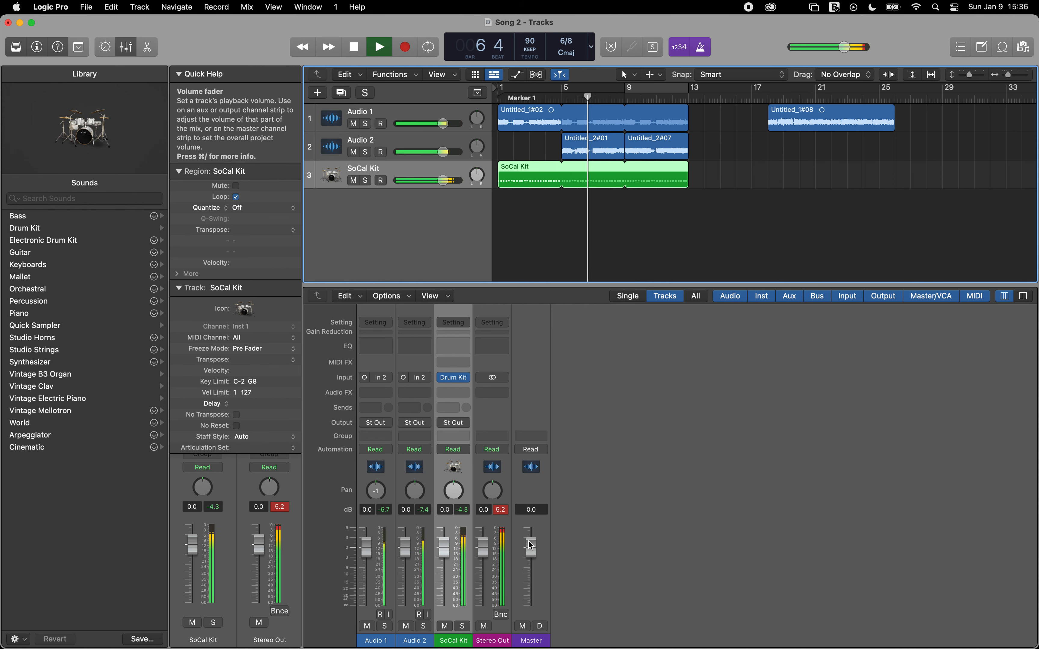
pyautogui.moveTo(534, 553); pyautogui.dragTo(528, 588)
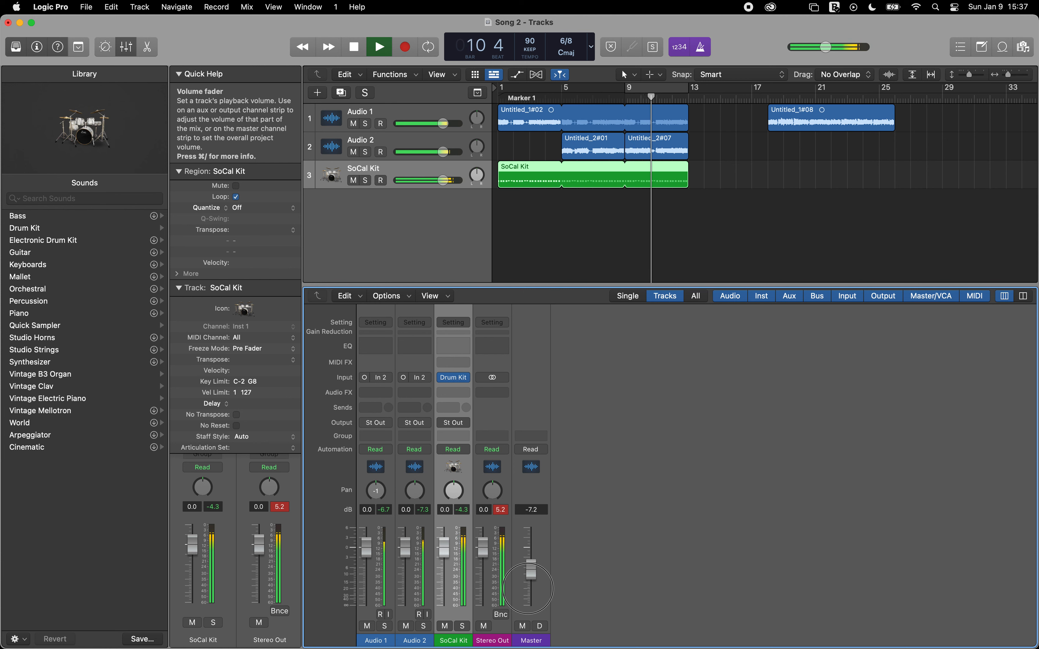
pyautogui.moveTo(528, 588); pyautogui.dragTo(527, 592)
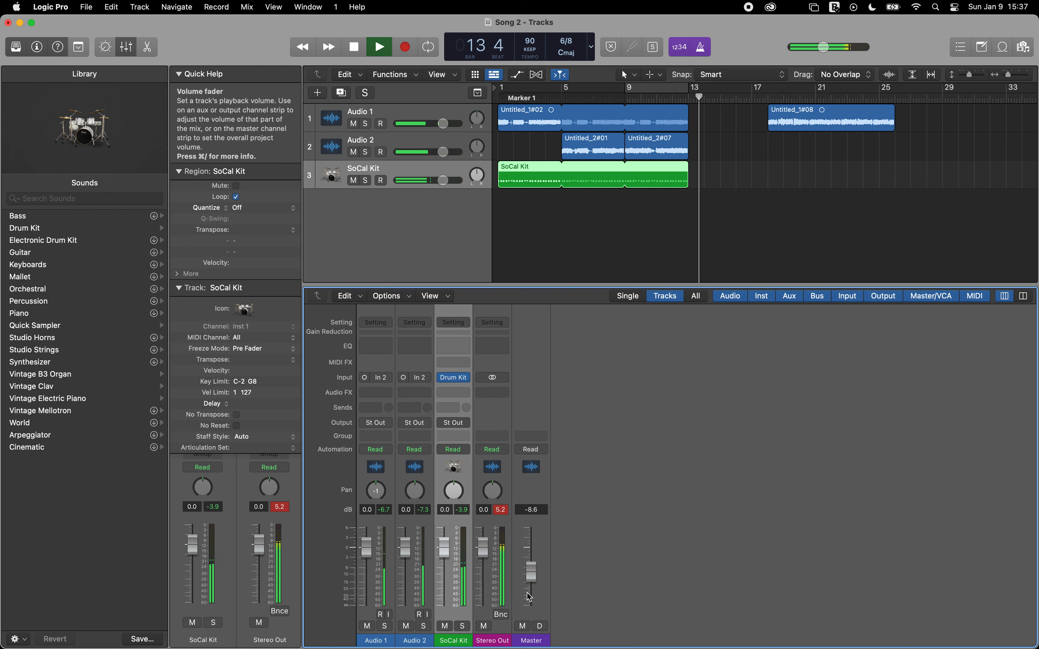
pyautogui.press('space')
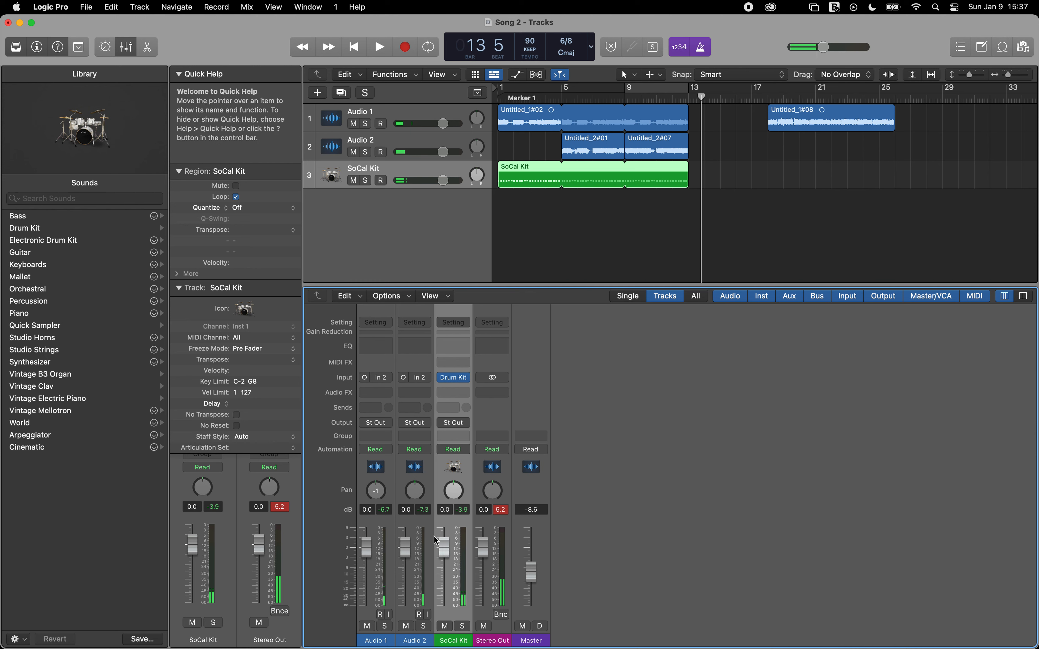
# Step: Pan Audio 1 to -21 and Audio 2 to +24, and play the song from the beginning
pyautogui.moveTo(369, 491); pyautogui.dragTo(405, 468)
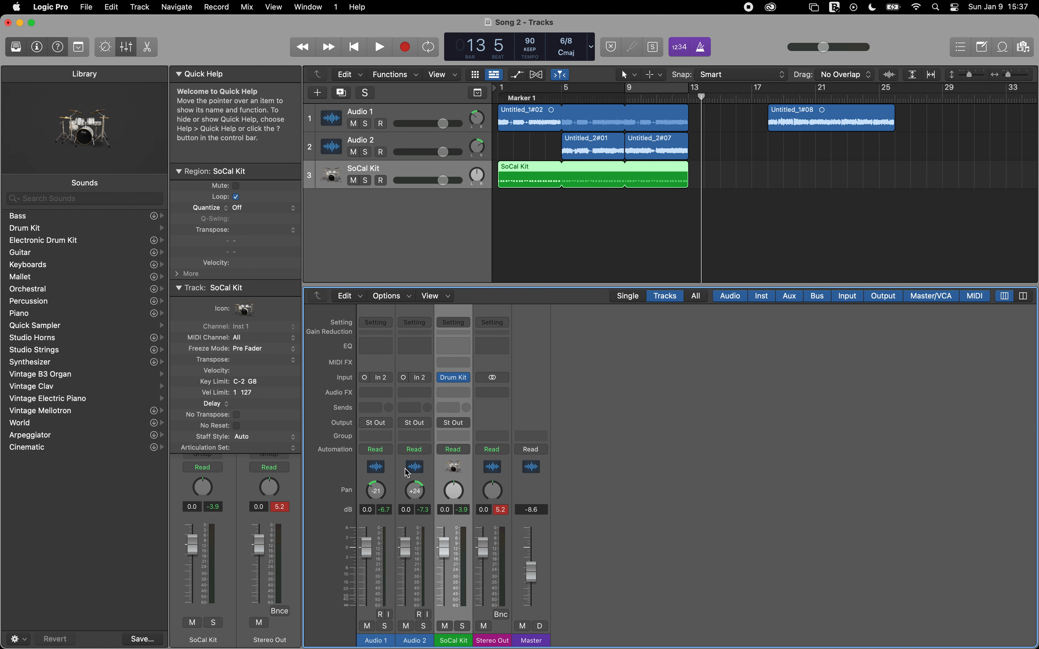
pyautogui.press('Return')
pyautogui.press('space')
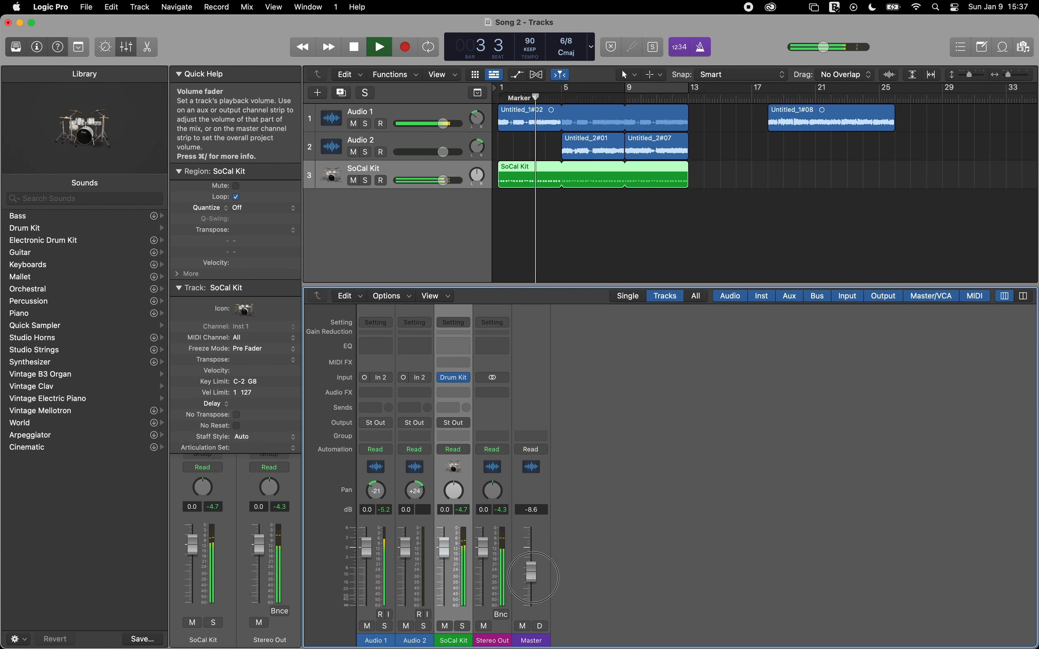
# Step: Raise the Master volume to about -2.2 dB during playback and stop the song
pyautogui.moveTo(533, 577); pyautogui.dragTo(534, 534)
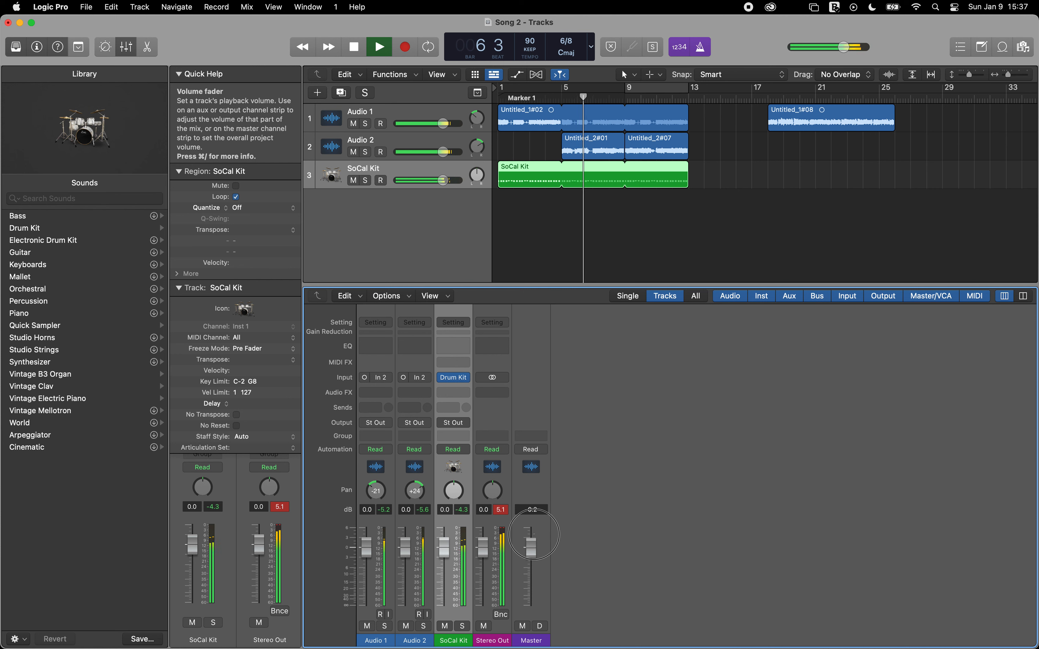
pyautogui.moveTo(532, 540); pyautogui.dragTo(532, 551)
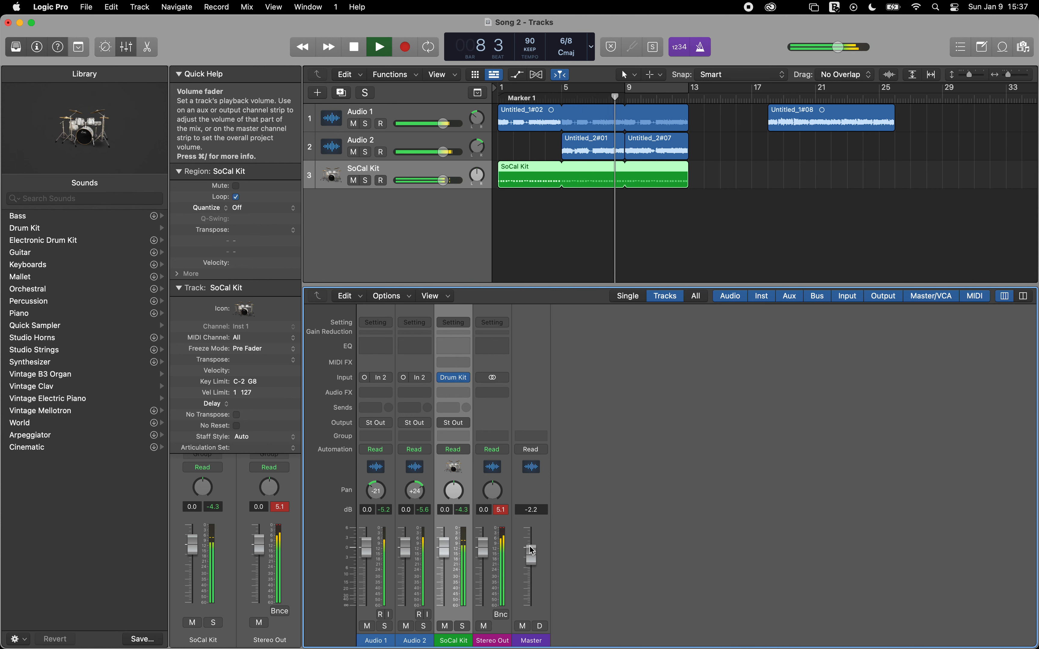
pyautogui.press('space')
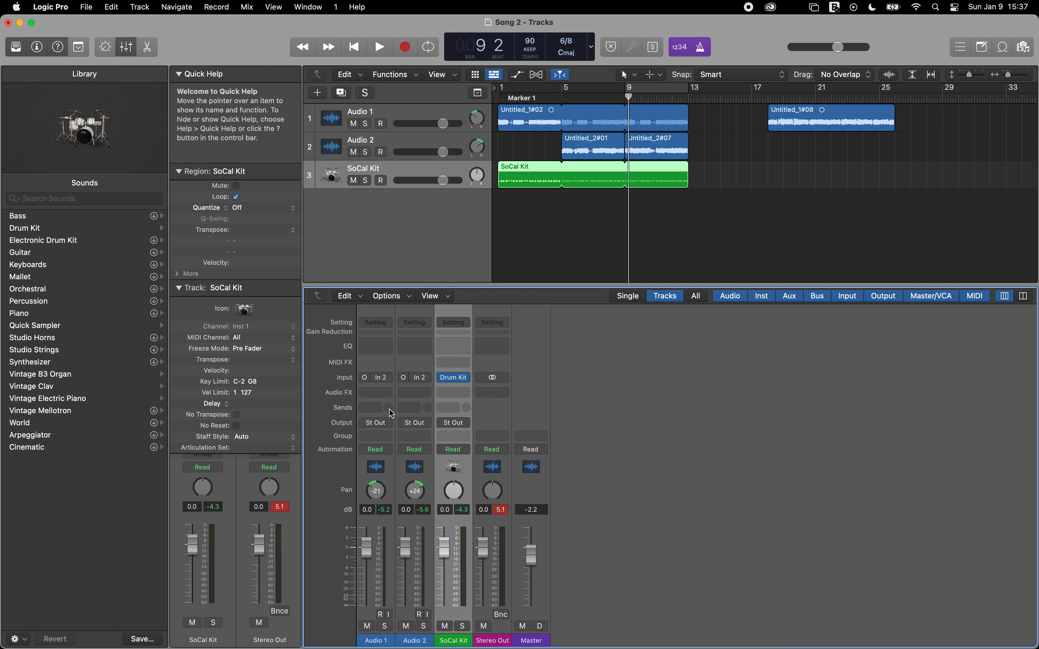
# Step: Select the Audio 1 and Audio 2 channel strips together and add a send to Bus 1 on both
pyautogui.click(396, 471)
pyautogui.keyDown('shift'); pyautogui.click(408, 480); pyautogui.keyUp('shift')
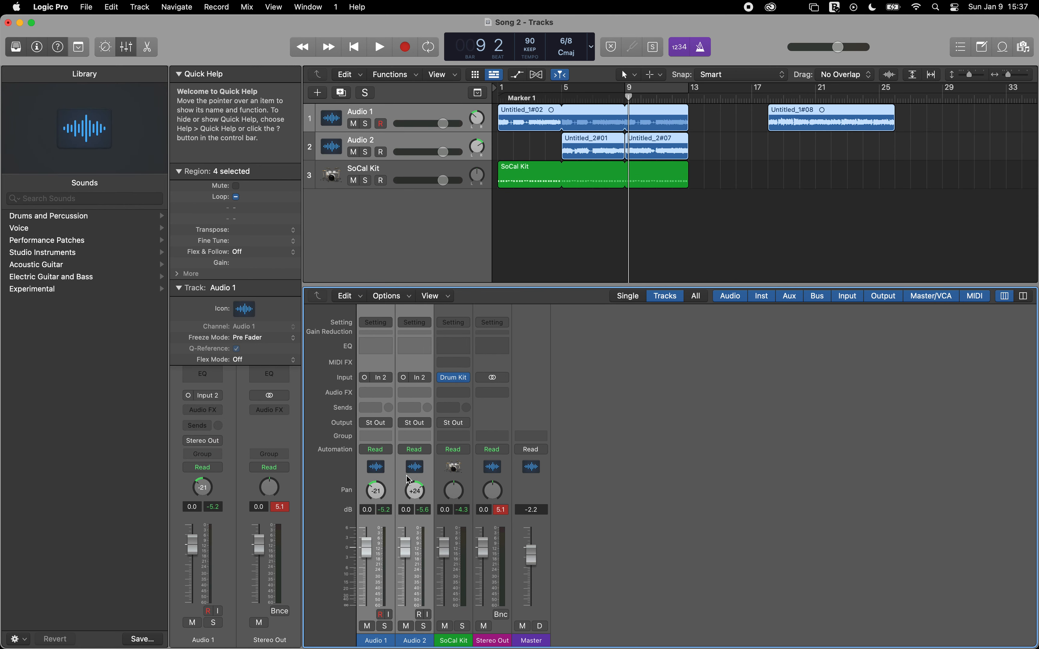
pyautogui.click(389, 410)
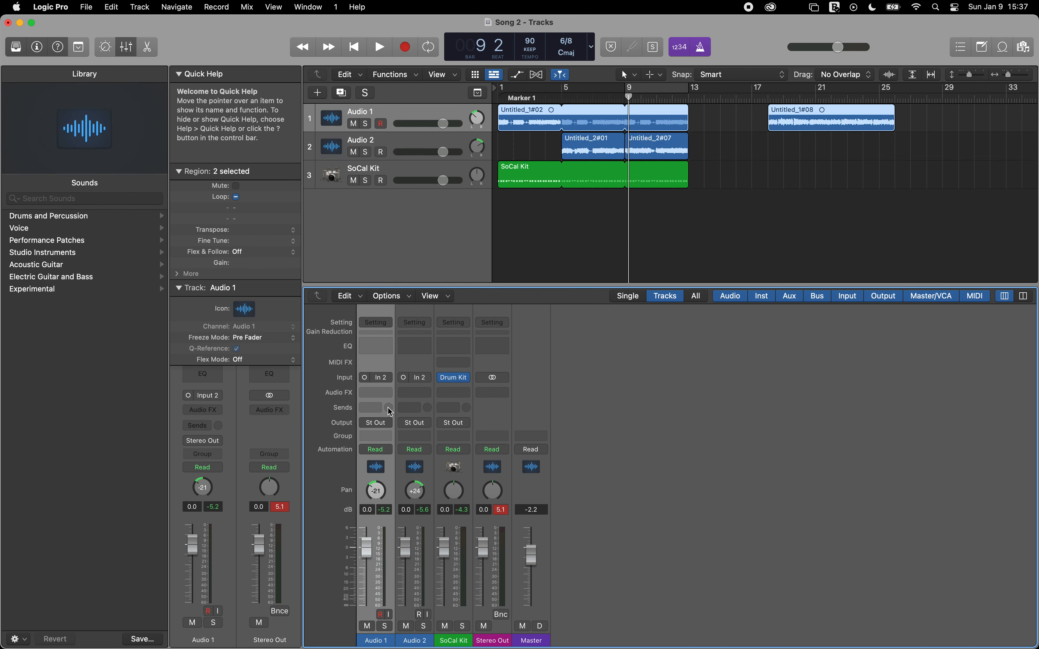
pyautogui.keyDown('shift'); pyautogui.click(403, 479); pyautogui.keyUp('shift')
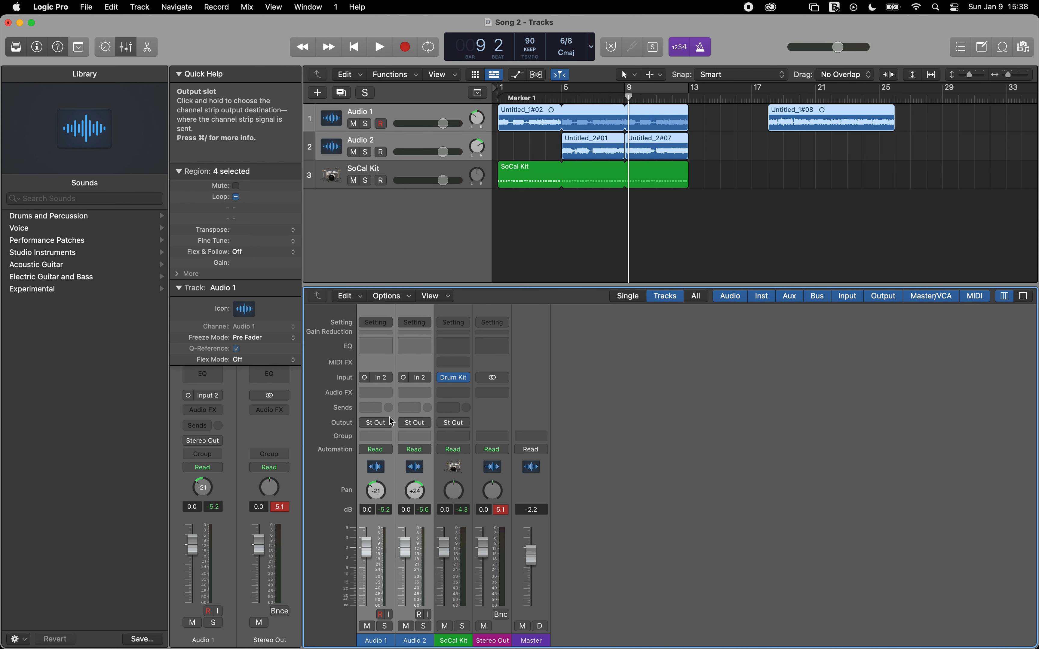
pyautogui.click(377, 407)
pyautogui.moveTo(378, 425)
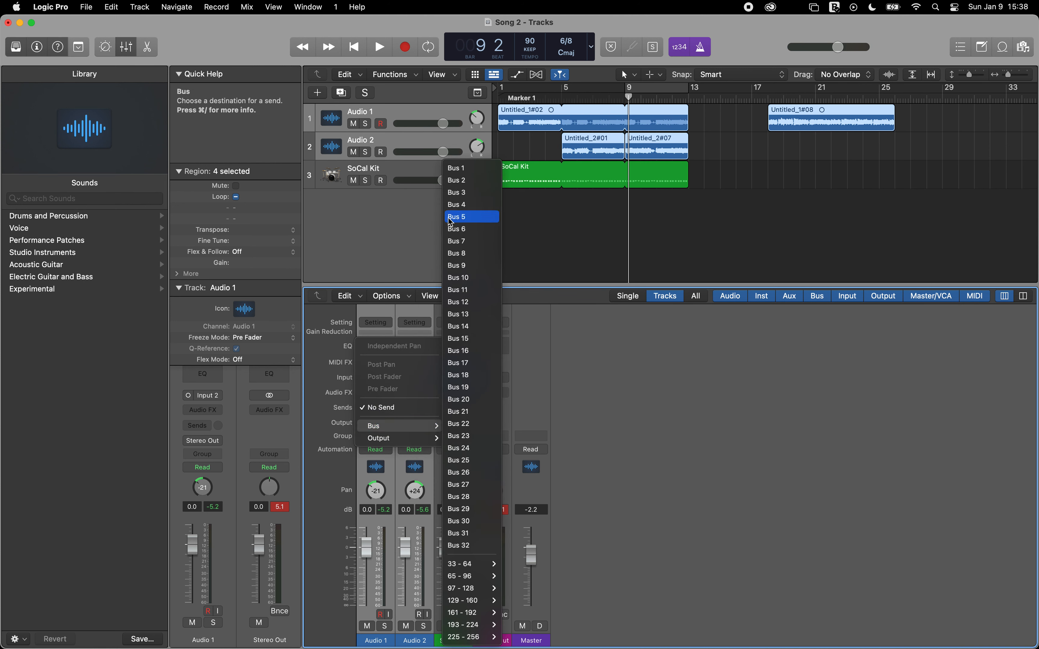
pyautogui.click(455, 169)
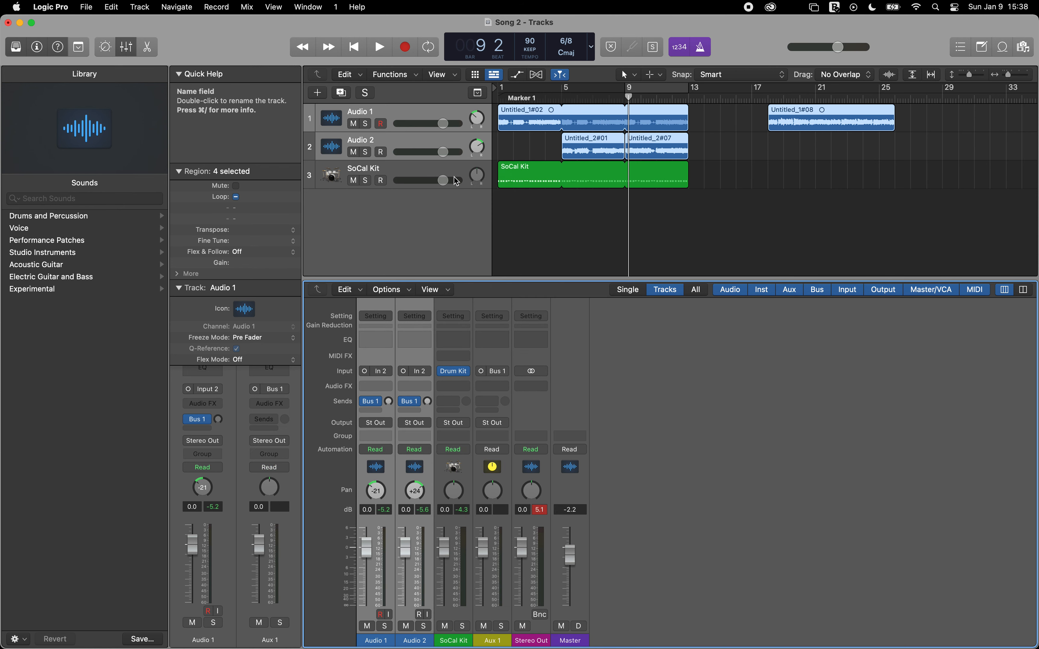
# Step: Rename the Aux 1 channel strip as Verb
pyautogui.click(492, 641)
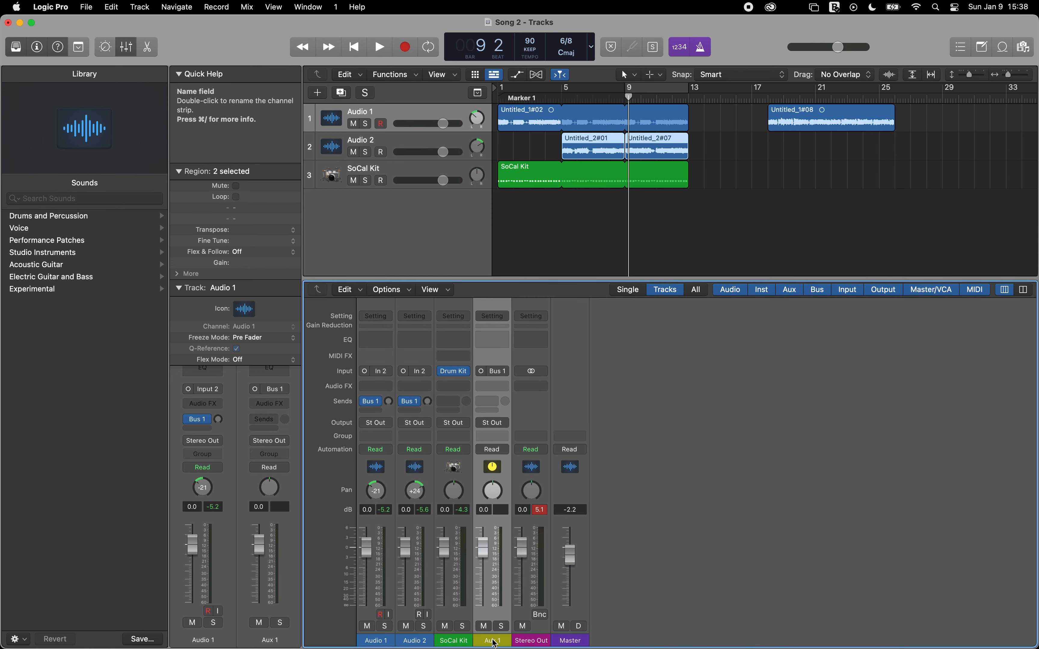
pyautogui.doubleClick(492, 640)
pyautogui.press('Return')
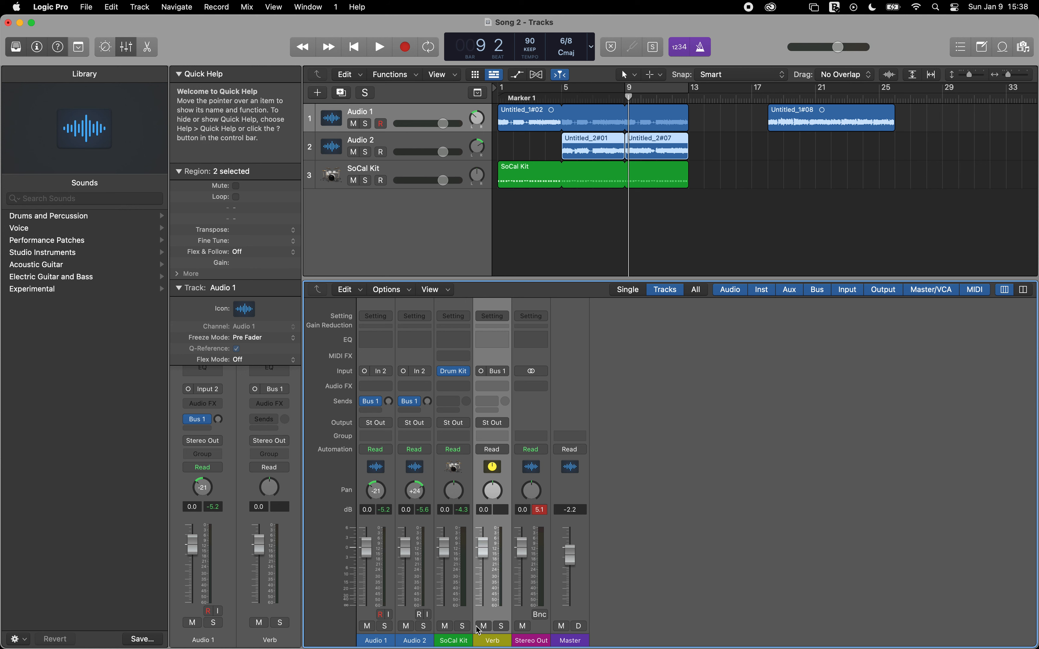
# Step: Insert a Channel EQ on the Verb channel with its default settings and close its window
pyautogui.click(498, 340)
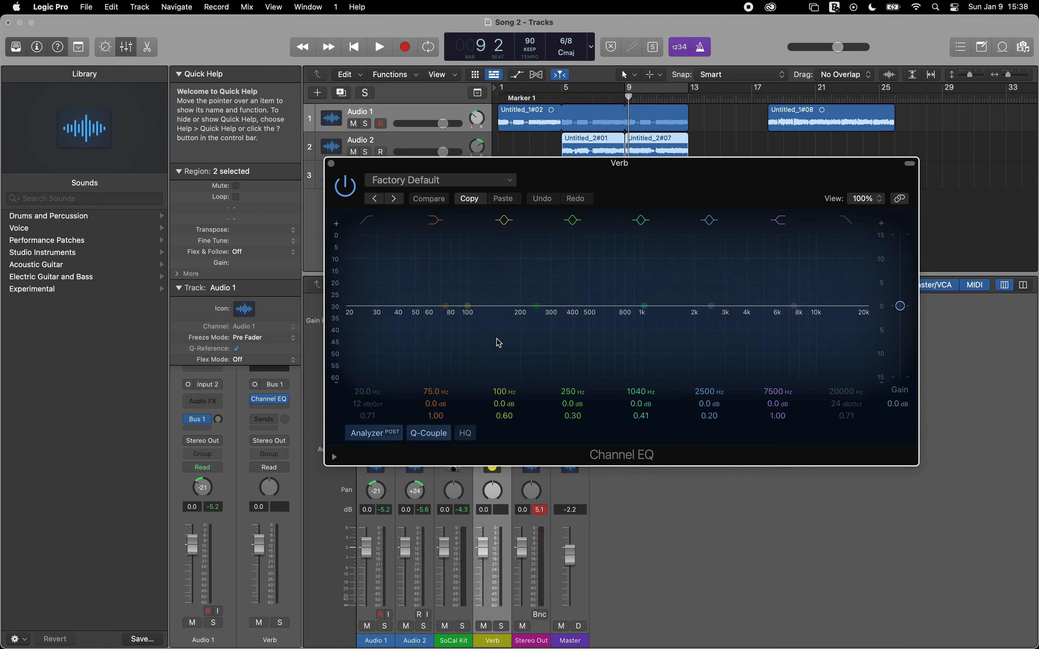
pyautogui.click(331, 163)
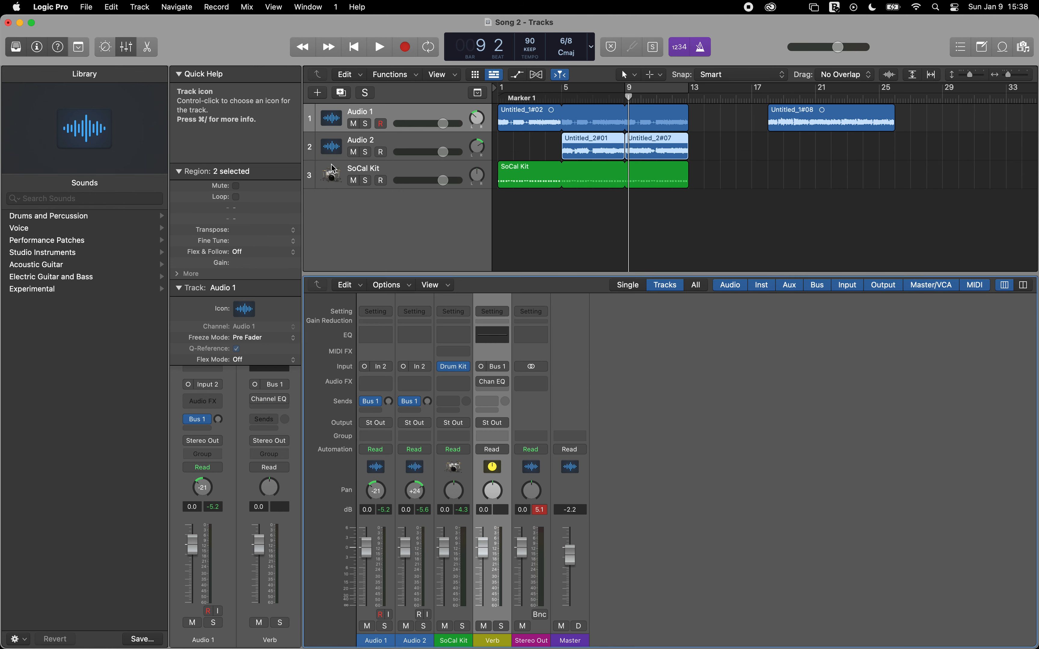
pyautogui.click(501, 389)
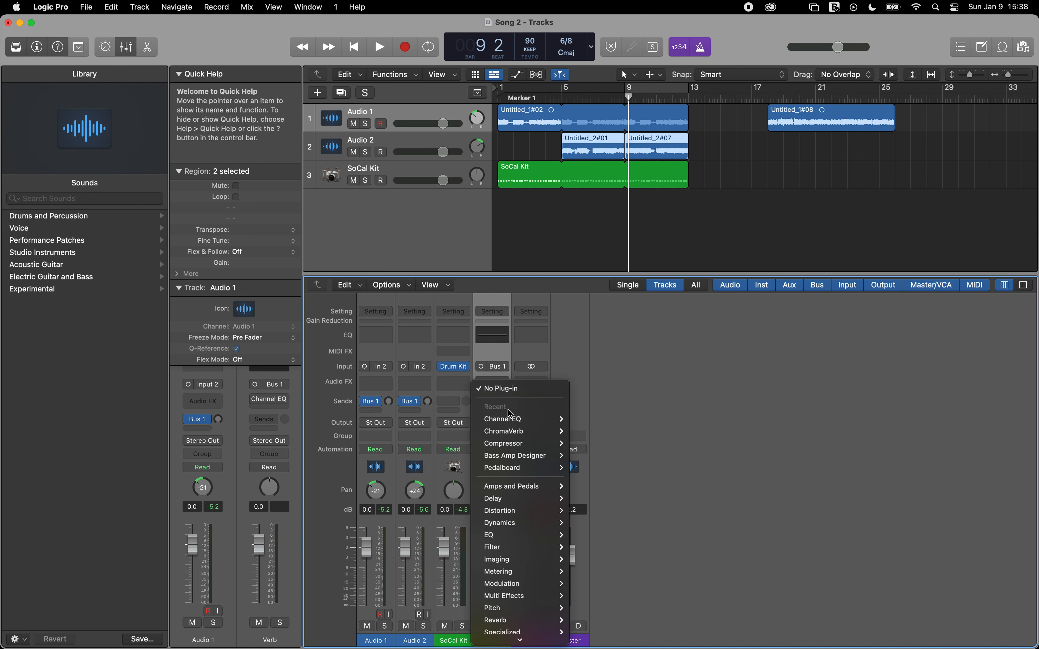
pyautogui.moveTo(530, 430)
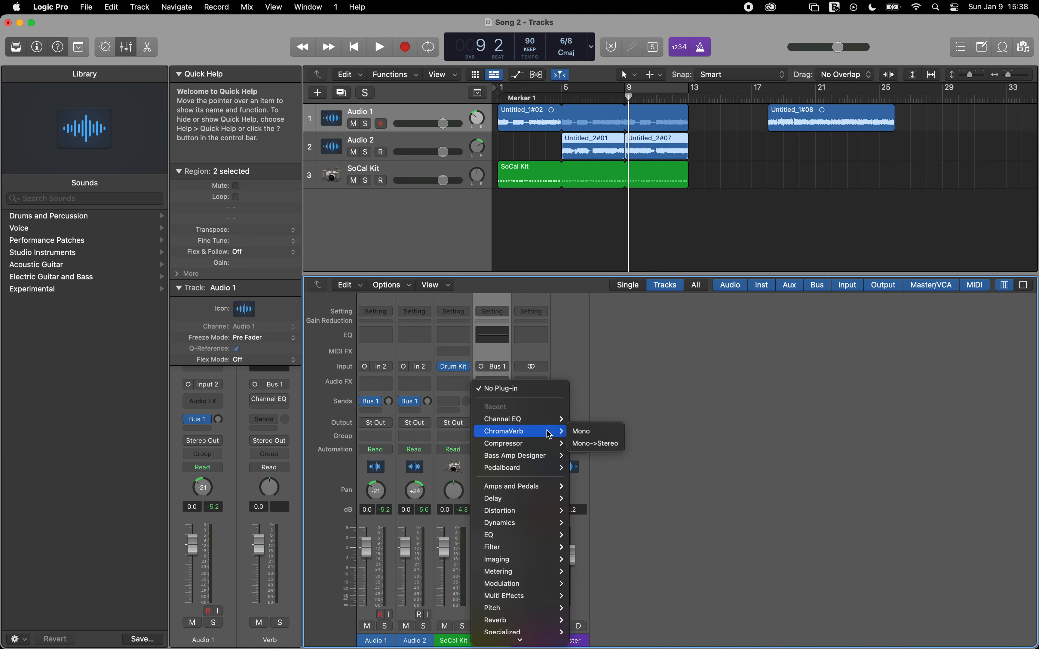
pyautogui.click(661, 359)
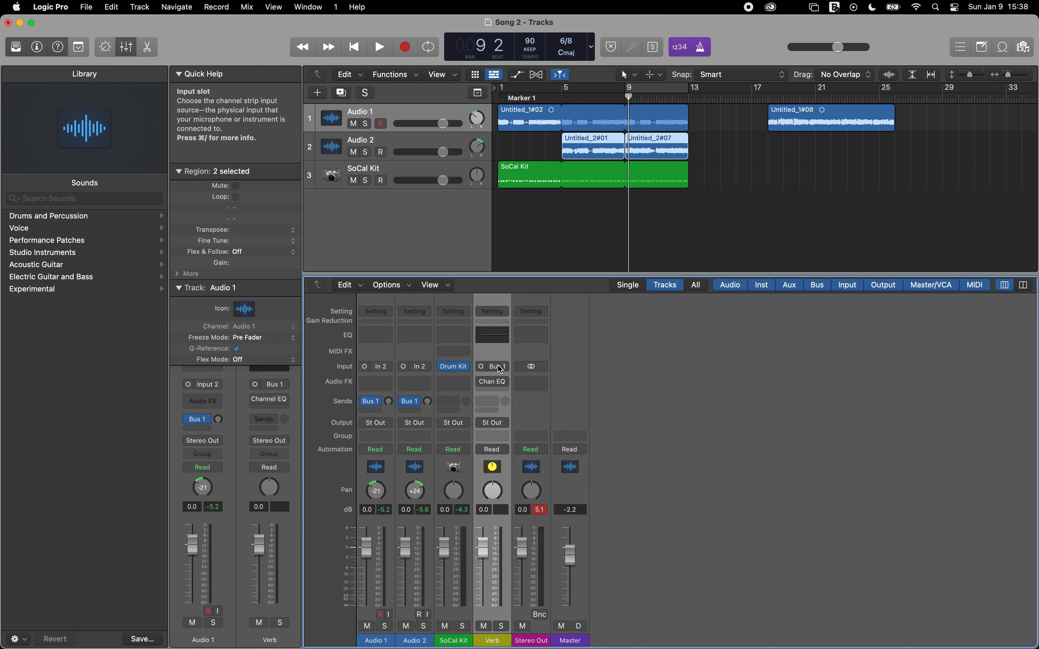
# Step: Set the Verb channel's input format to stereo, insert a stereo ChromaVerb below the Channel EQ and move its window off the audio channel strips
pyautogui.click(481, 366)
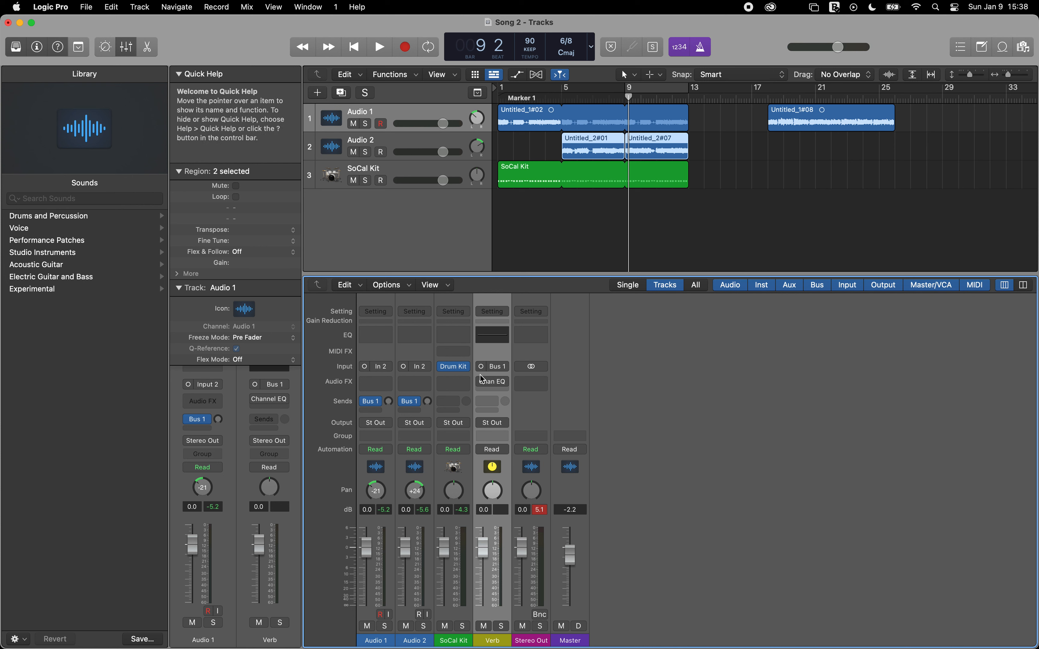
pyautogui.click(481, 368)
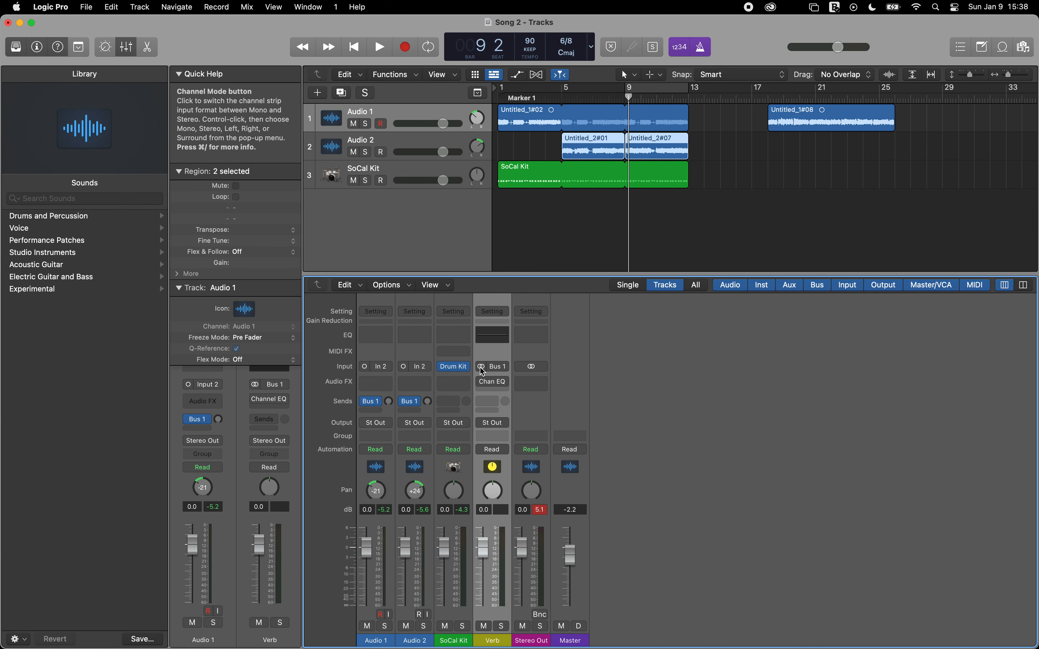
pyautogui.click(500, 392)
pyautogui.moveTo(521, 435)
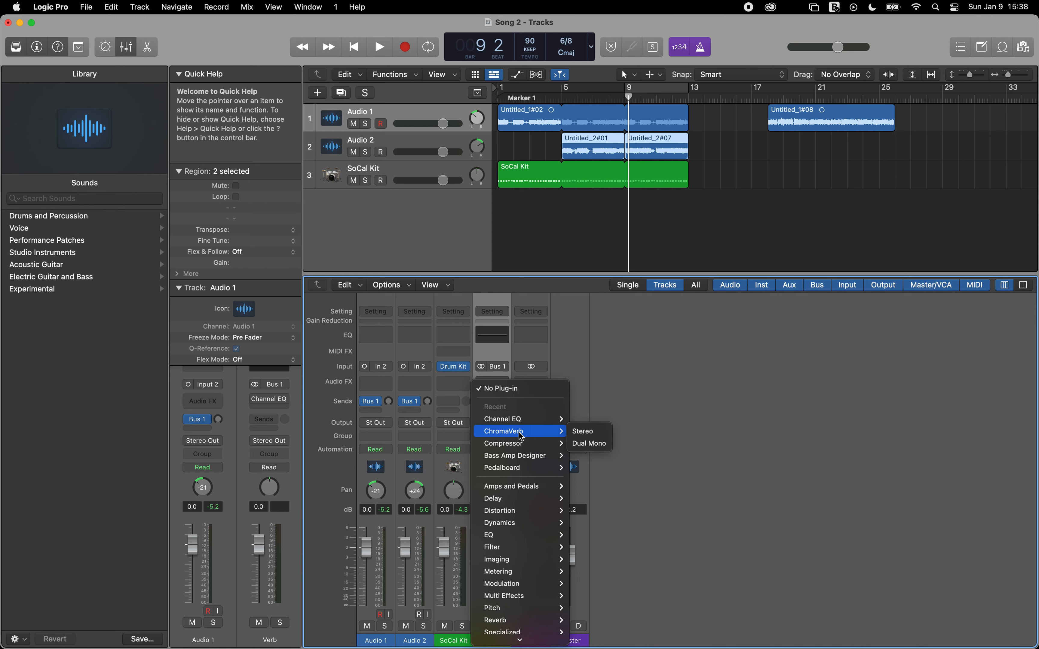
pyautogui.click(590, 437)
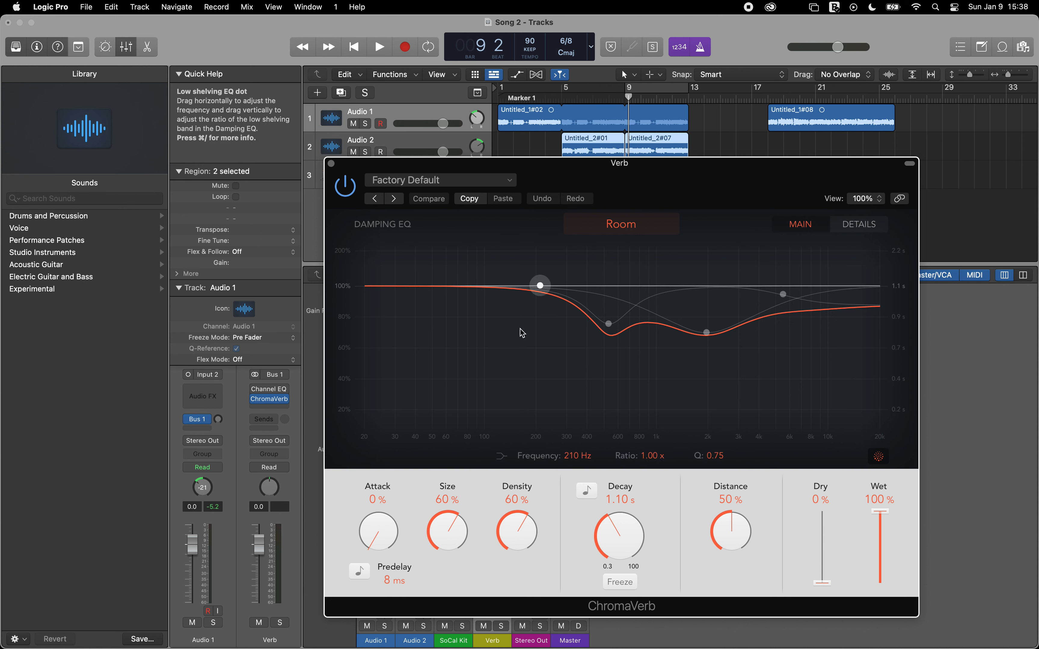
pyautogui.moveTo(358, 165); pyautogui.dragTo(512, 71)
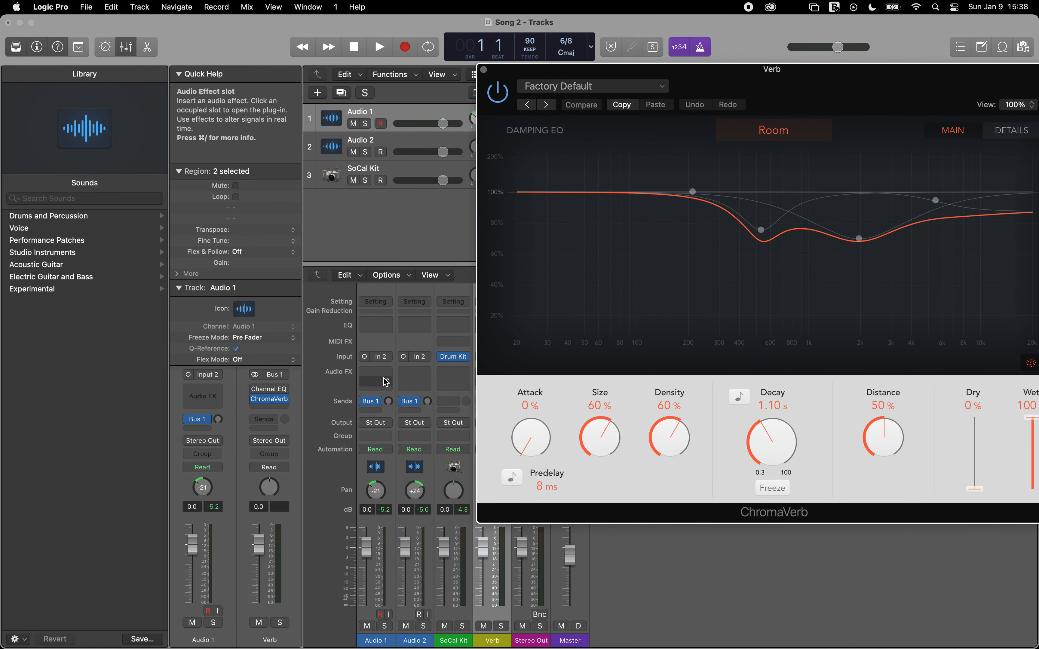
# Step: Play the song and raise the Bus 1 send level on Audio 1 and Audio 2 together to about -9.1 dB
pyautogui.press('space')
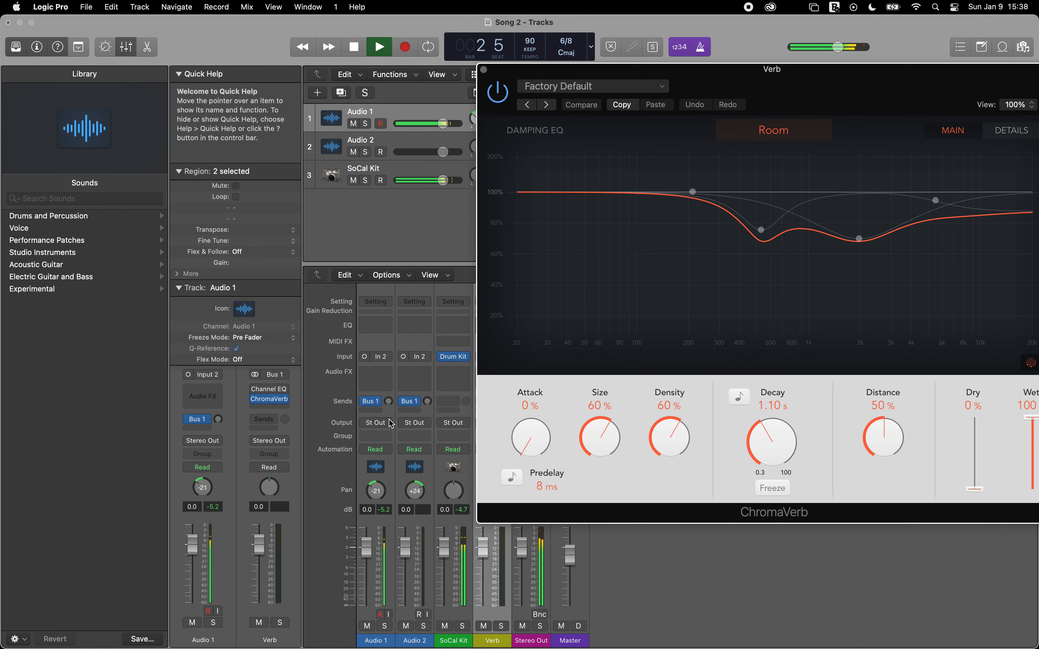
pyautogui.moveTo(389, 463); pyautogui.dragTo(398, 467)
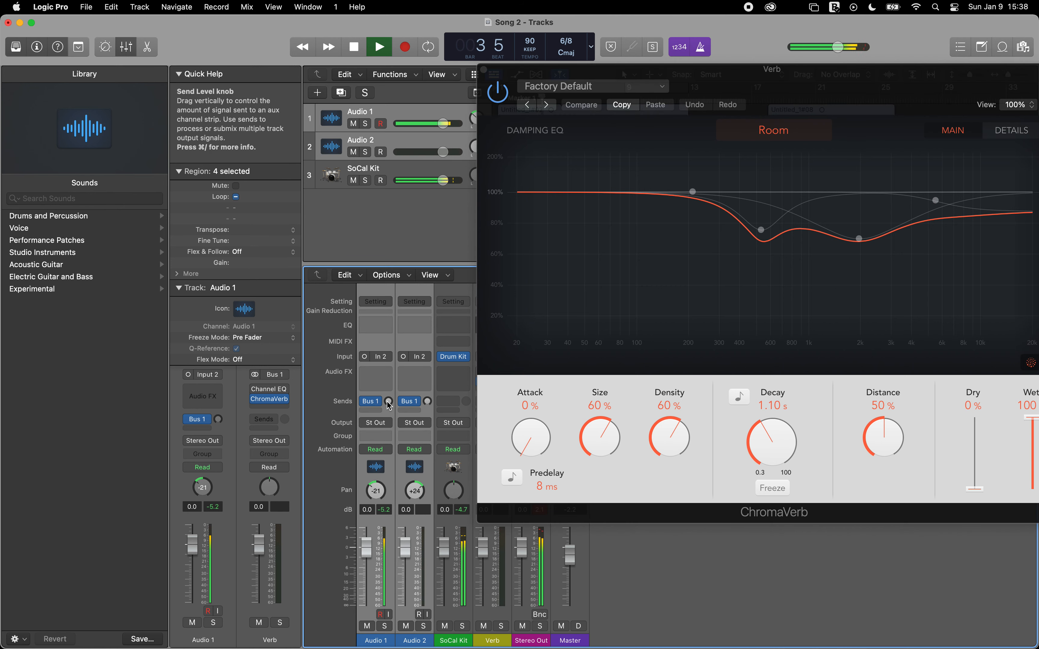
pyautogui.moveTo(387, 402); pyautogui.dragTo(385, 369)
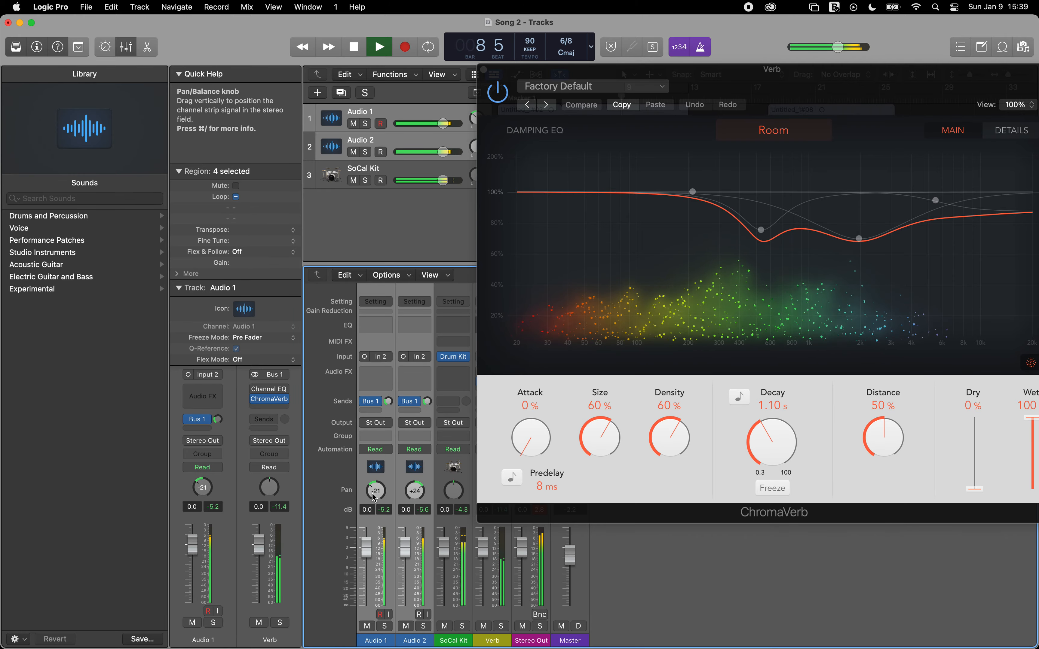
# Step: Pan Audio 1 to -64 and Audio 2 to +63, and lower the Master volume before stopping playback
pyautogui.moveTo(375, 497); pyautogui.dragTo(362, 588)
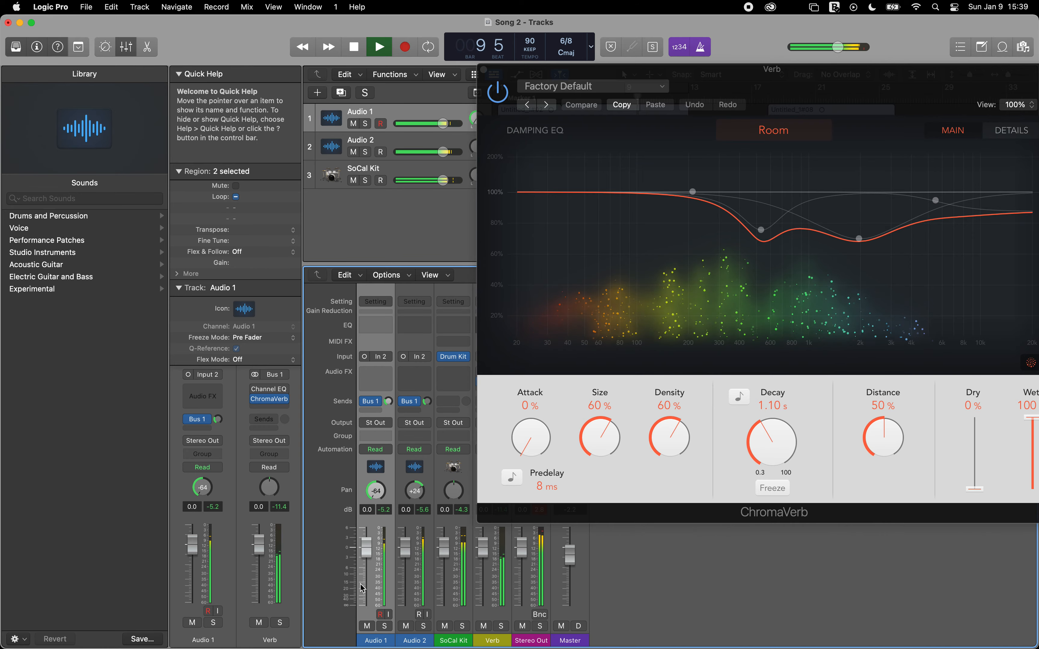
pyautogui.moveTo(414, 491); pyautogui.dragTo(395, 399)
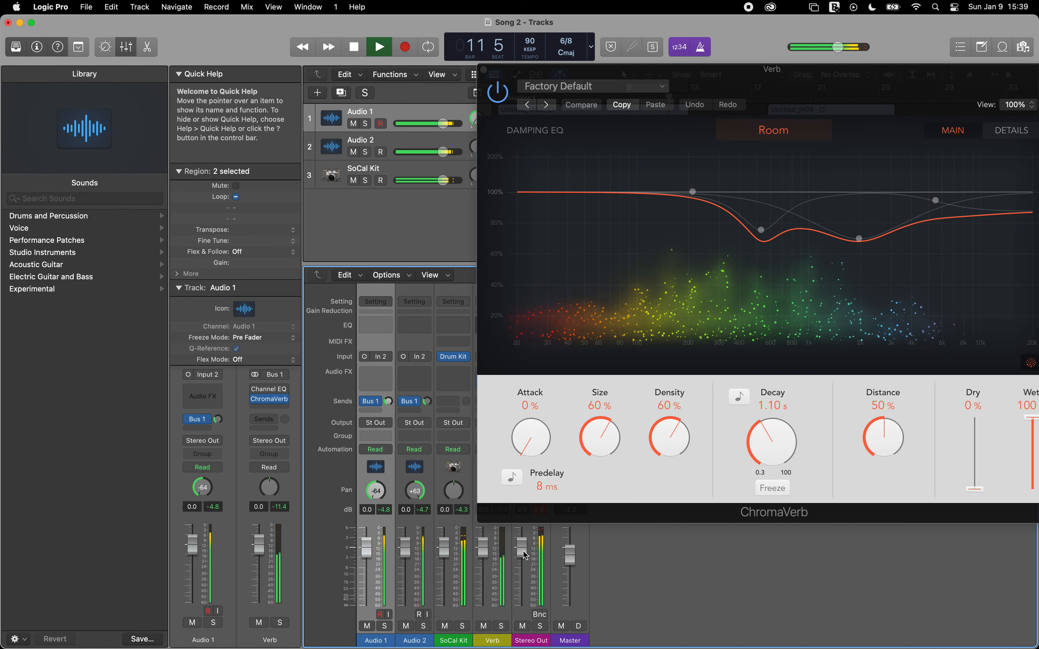
pyautogui.moveTo(566, 563); pyautogui.dragTo(567, 589)
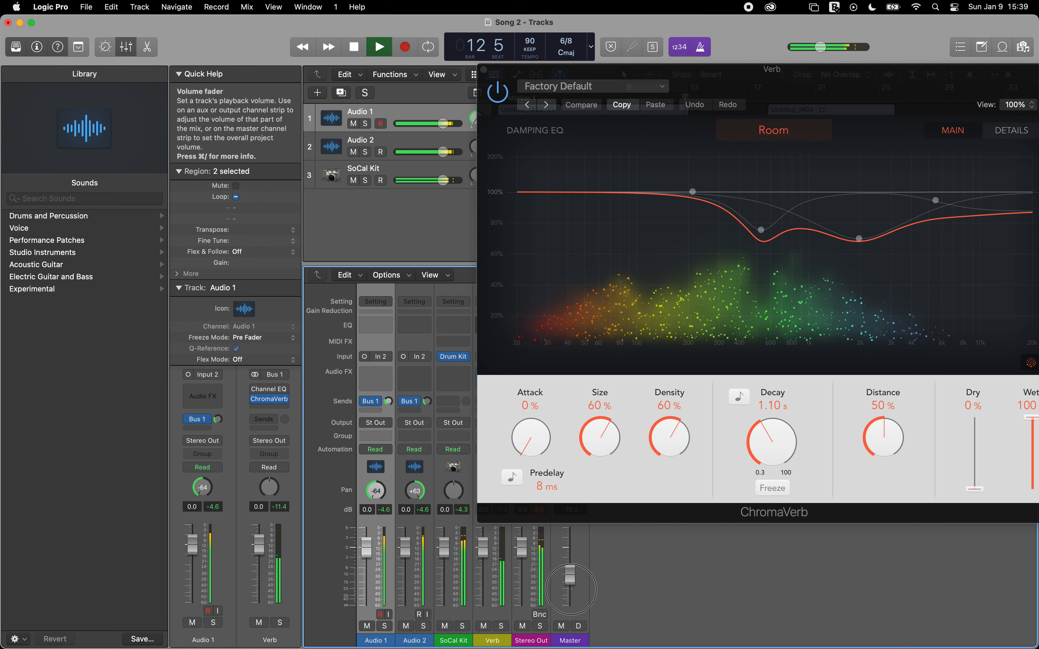
pyautogui.press('space')
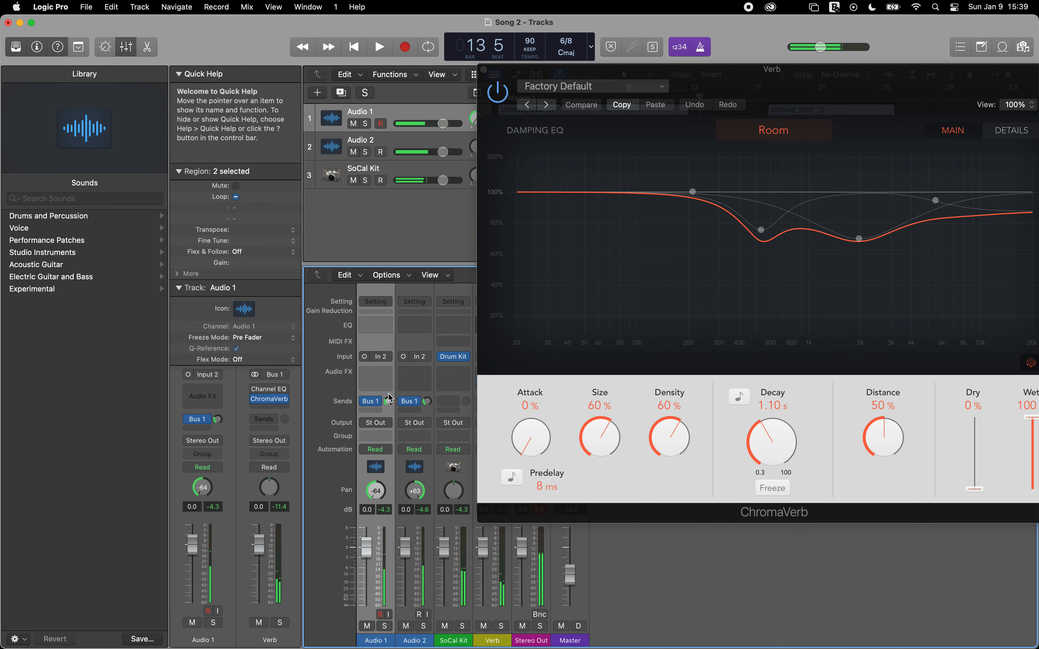
# Step: Fine-tune the Bus 1 send levels on Audio 1 and Audio 2 individually
pyautogui.click(388, 402)
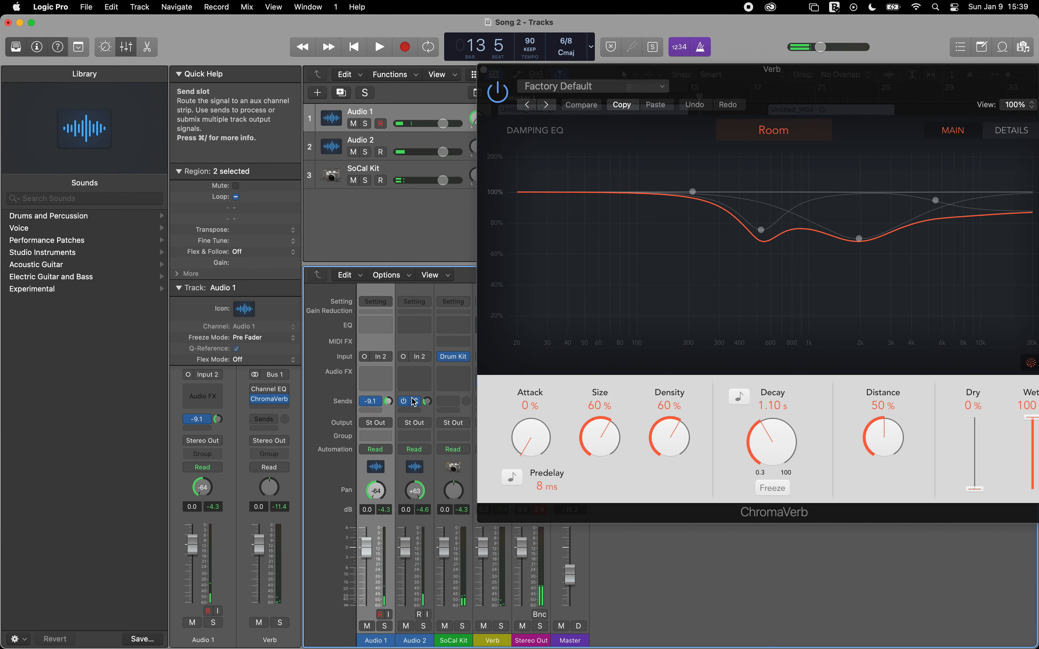
pyautogui.moveTo(428, 402); pyautogui.dragTo(424, 388)
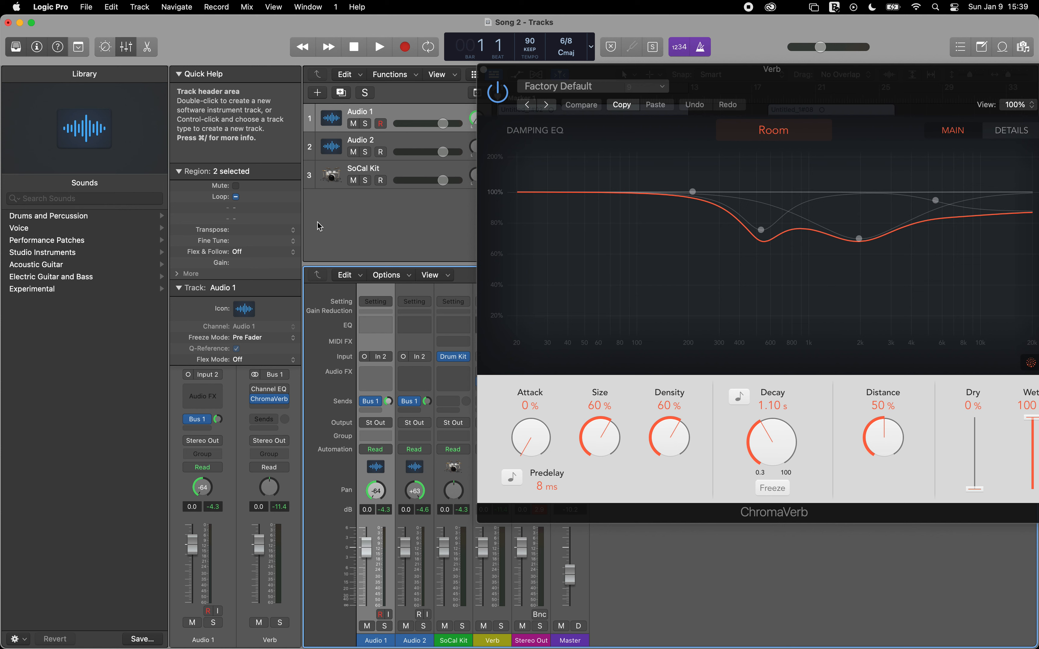
# Step: Play the song, raise the Master volume and narrow the panning to -28 on Audio 1 and +18 on Audio 2 before stopping playback
pyautogui.press('space')
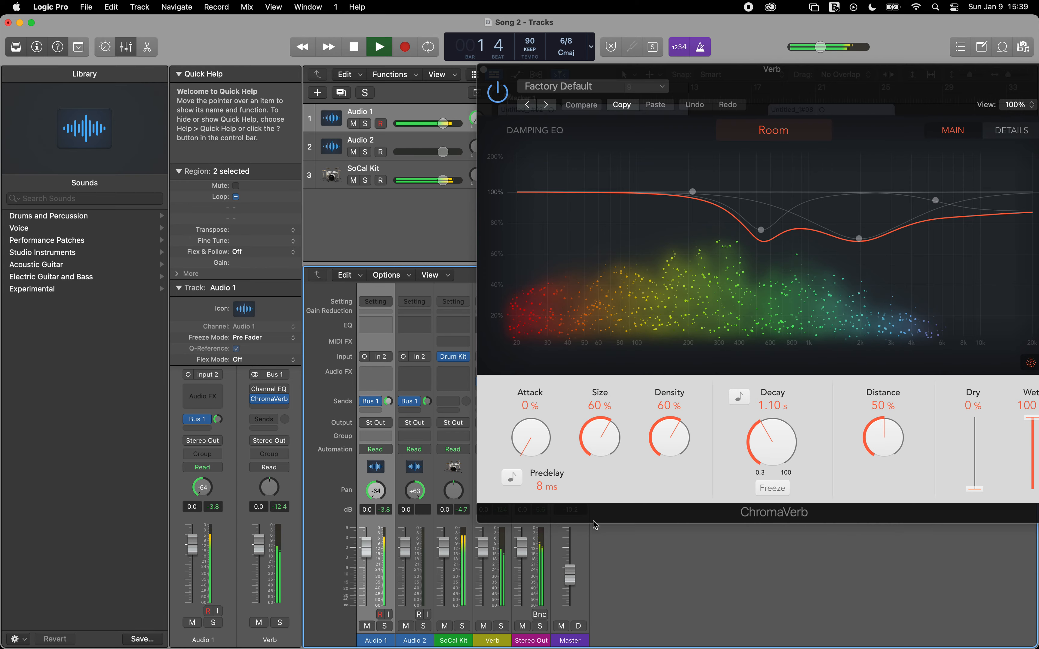
pyautogui.moveTo(570, 571); pyautogui.dragTo(571, 533)
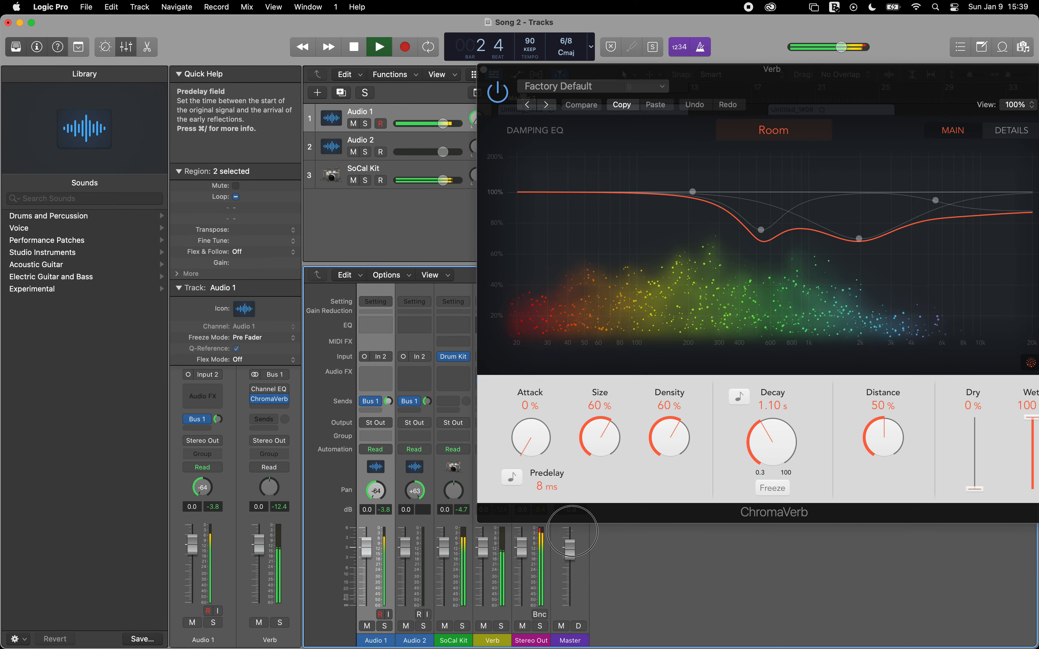
pyautogui.moveTo(571, 531); pyautogui.dragTo(573, 525)
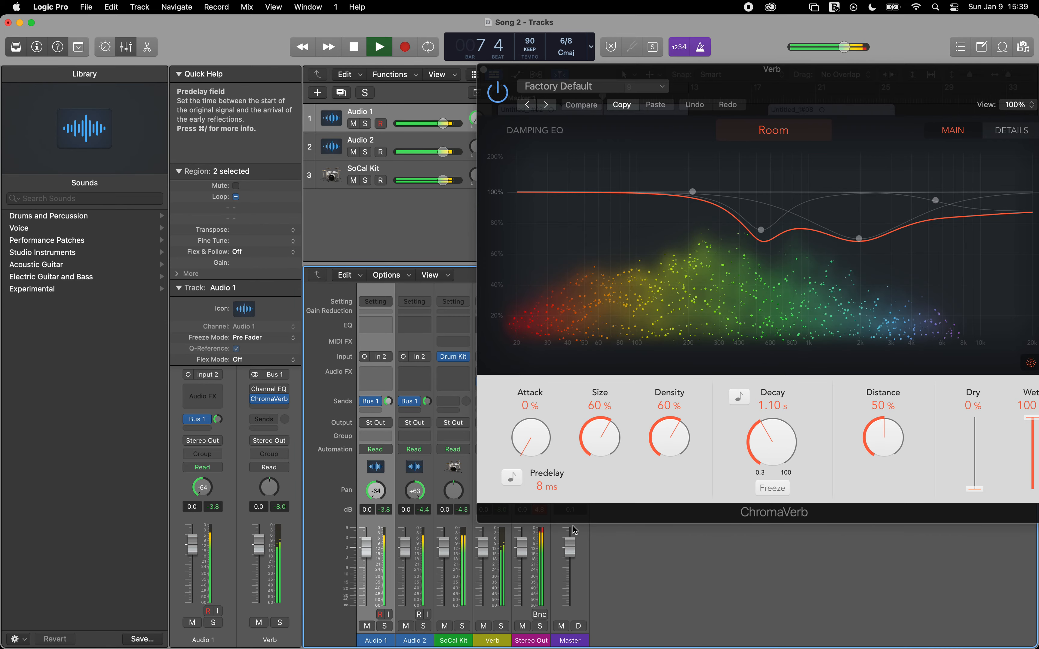
pyautogui.moveTo(412, 490); pyautogui.dragTo(373, 484)
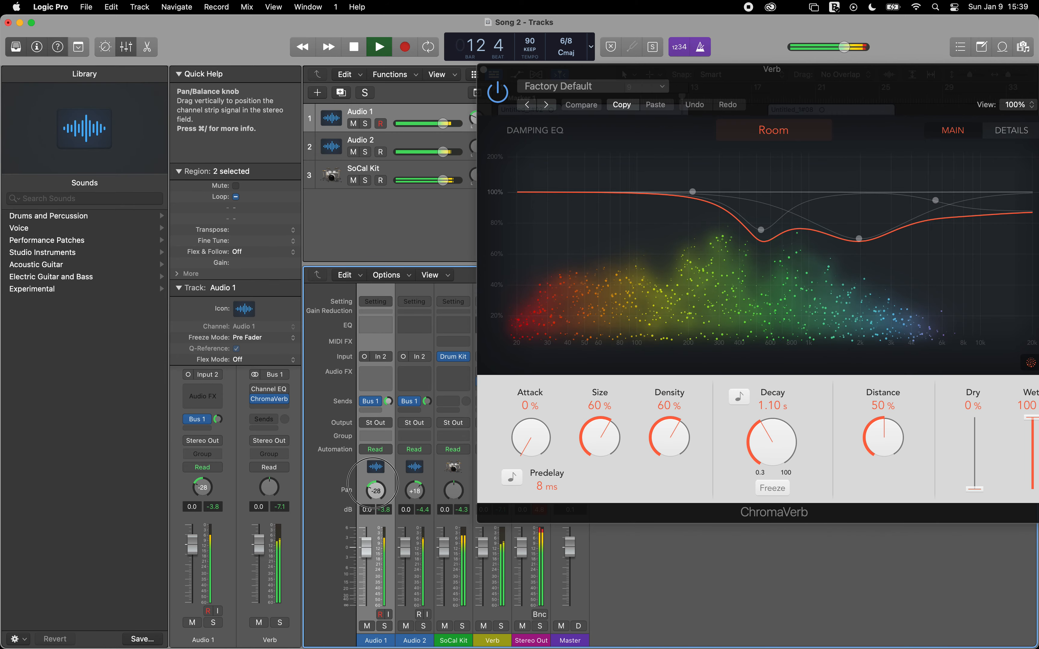
pyautogui.press('space')
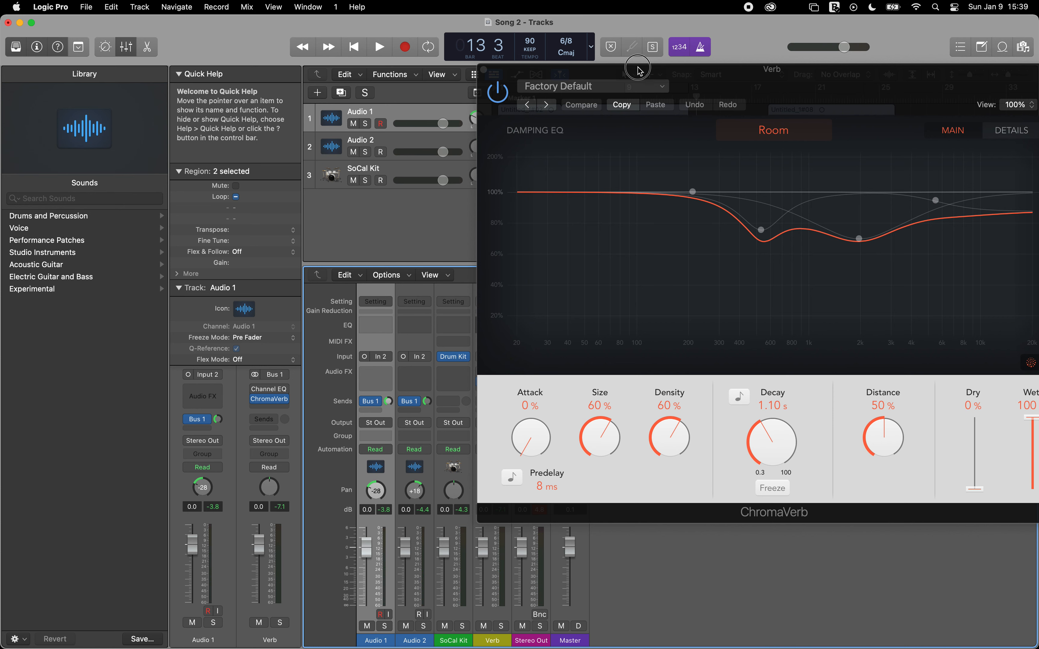
# Step: Bring the full ChromaVerb window into view, audition the Drums Ambience preset during playback, and lower the Master volume before restarting from the beginning
pyautogui.moveTo(638, 68); pyautogui.dragTo(478, 69)
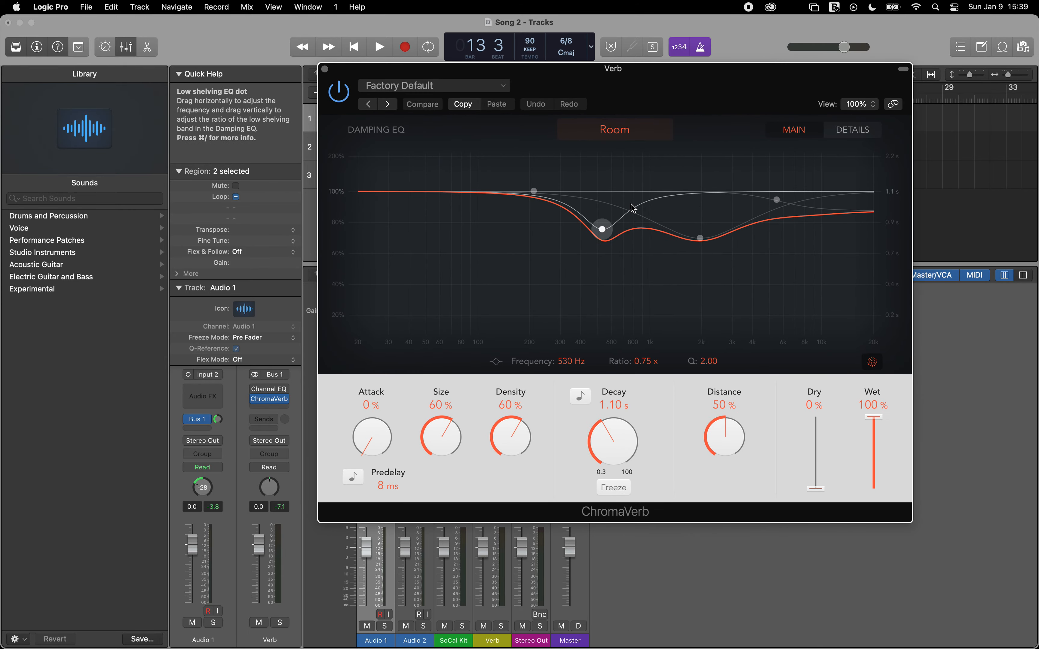
pyautogui.press('space')
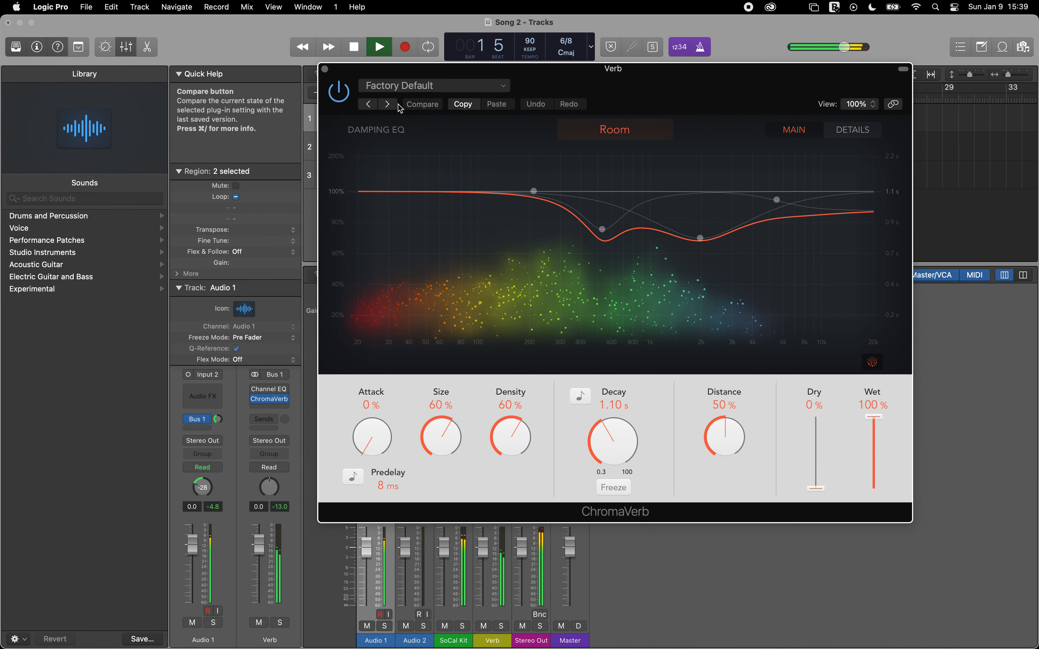
pyautogui.click(388, 104)
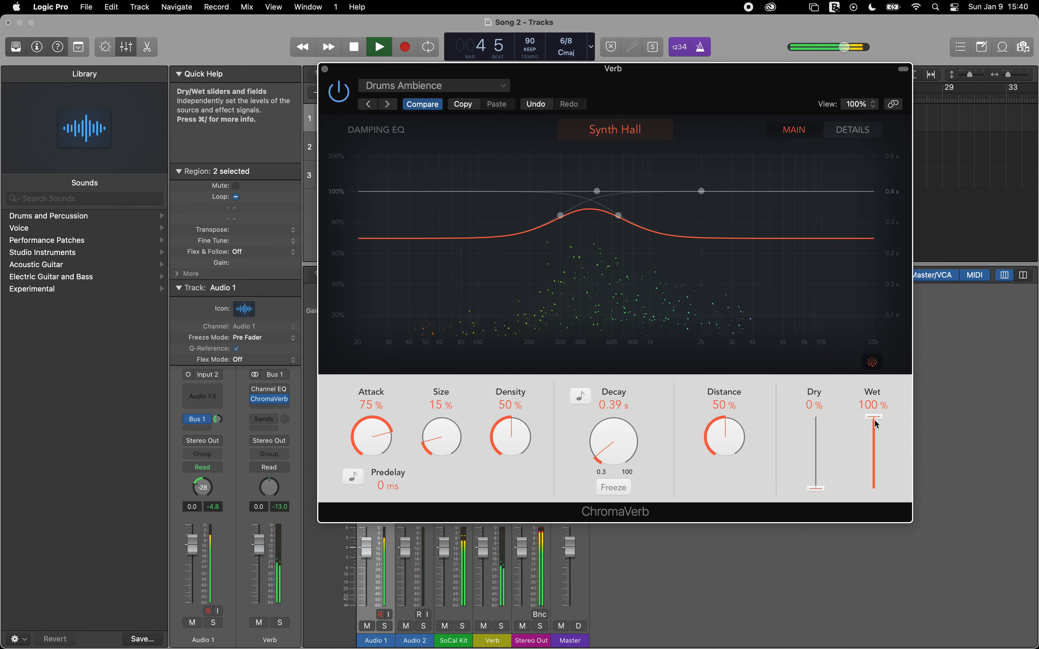
pyautogui.moveTo(569, 546); pyautogui.dragTo(570, 606)
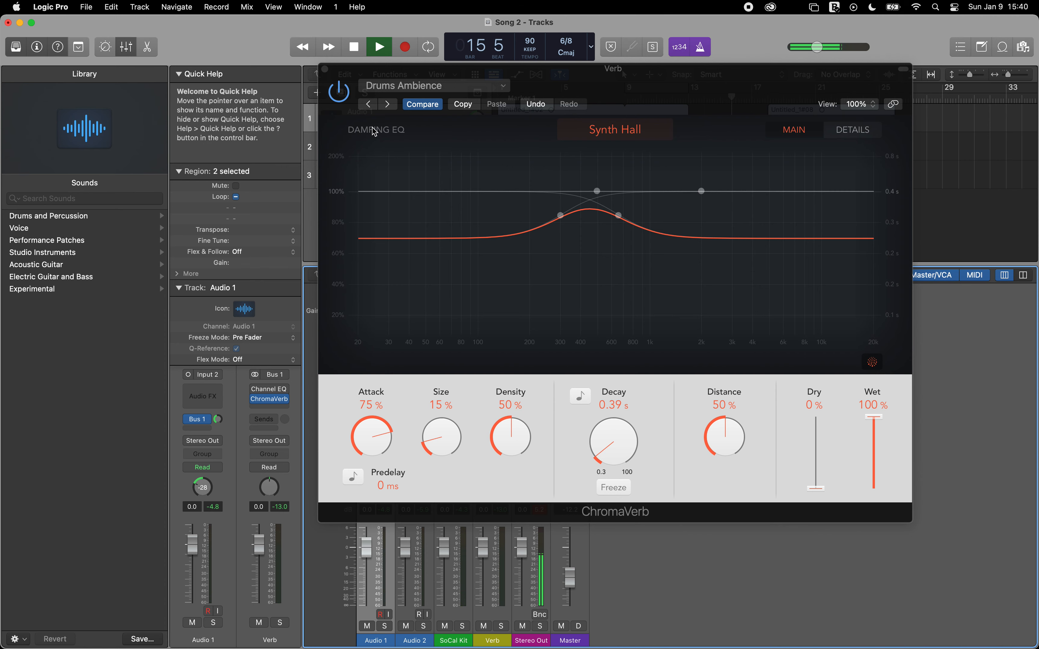
pyautogui.press('Return')
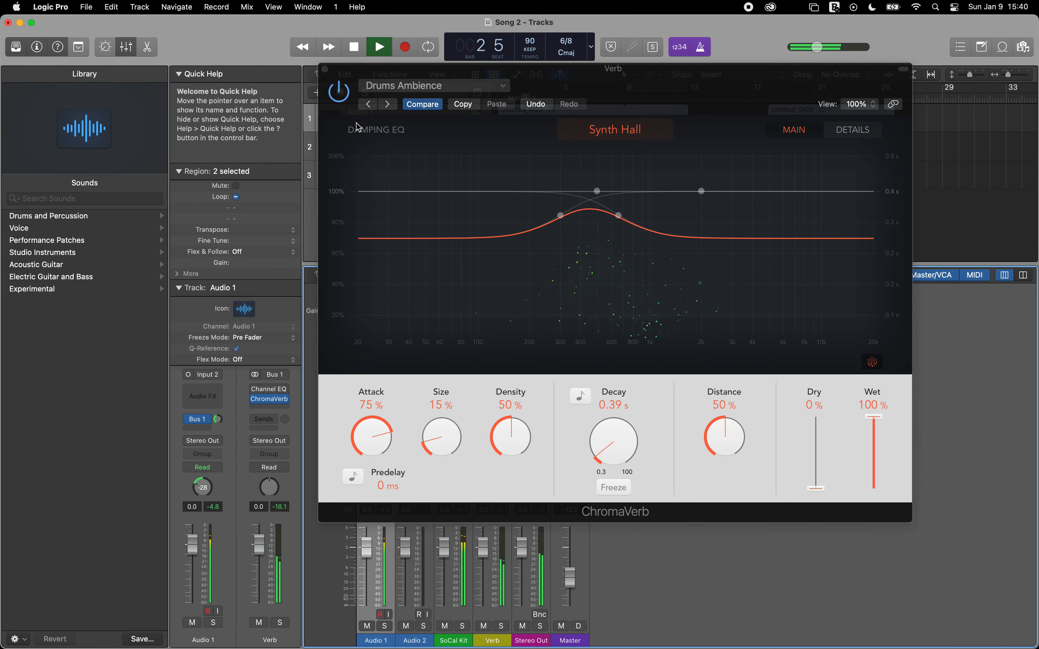
# Step: Load the Large Ambience preset in ChromaVerb during playback and raise the Master volume to about -0.1 dB
pyautogui.click(388, 104)
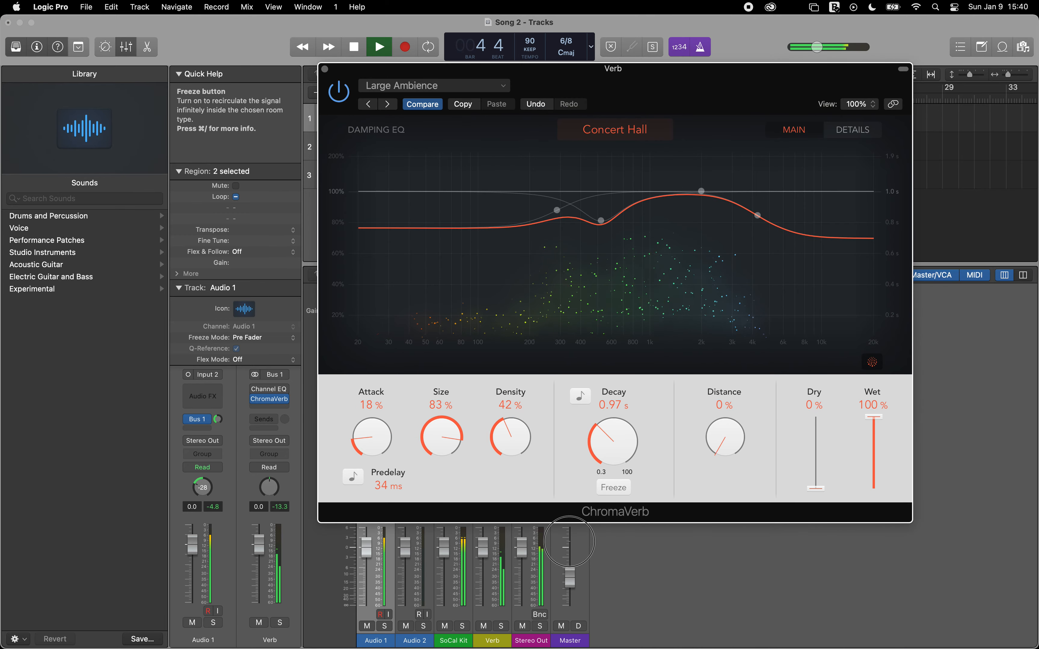
pyautogui.click(569, 542)
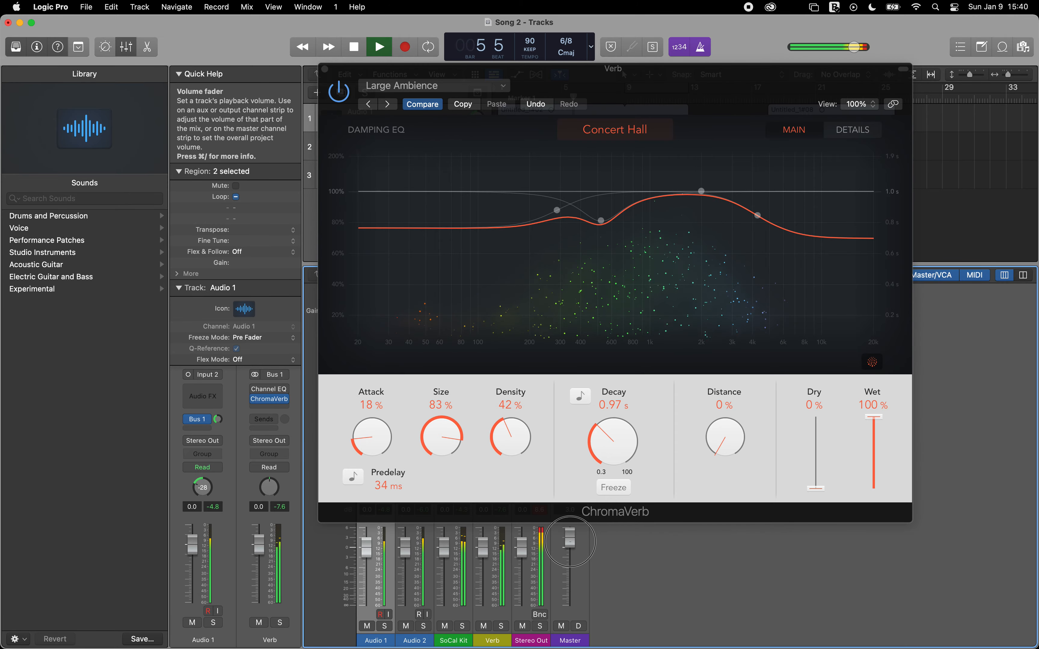
pyautogui.moveTo(569, 541); pyautogui.dragTo(570, 548)
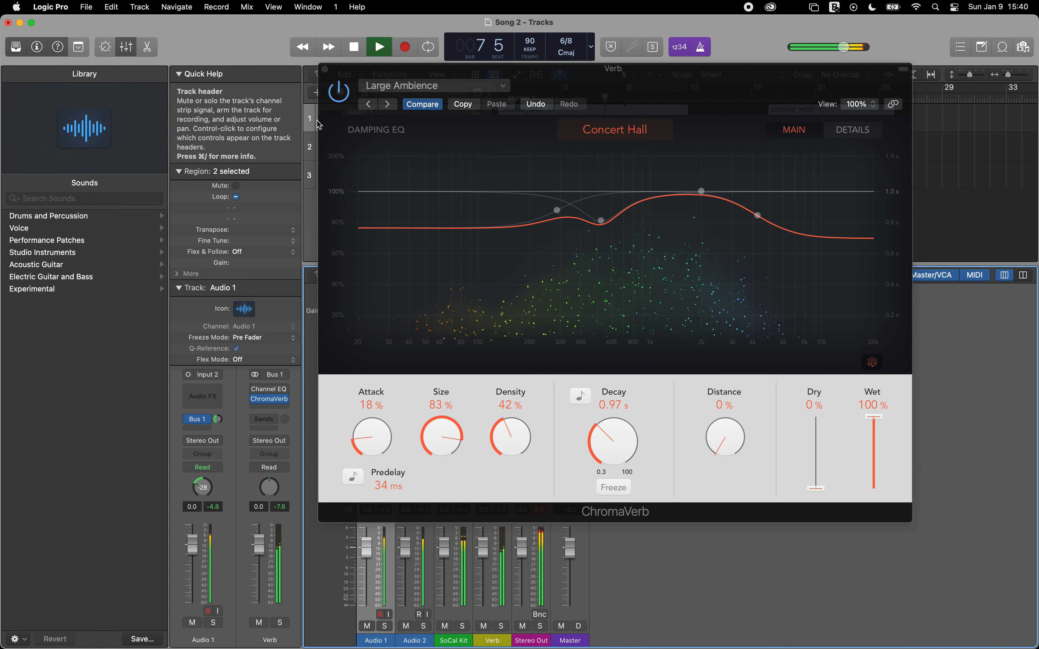
# Step: Close the ChromaVerb window, try out the Bus 1 send level on Audio 2 while the song plays, and stop playback
pyautogui.click(325, 69)
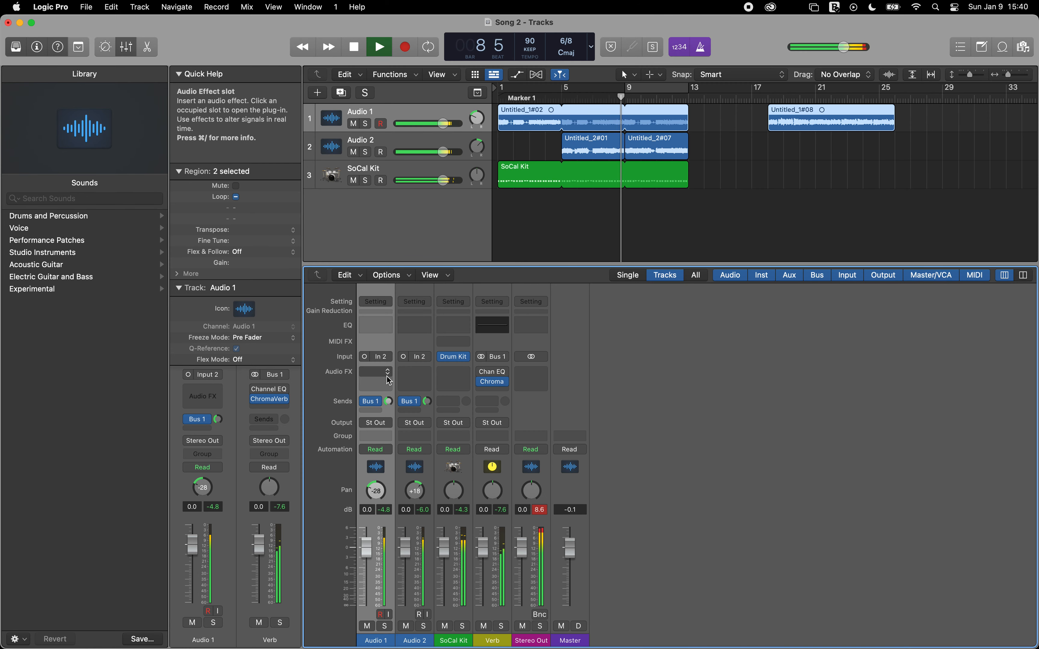
pyautogui.moveTo(427, 401)
pyautogui.mouseDown()
pyautogui.moveTo(413, 341)
pyautogui.moveTo(412, 401)
pyautogui.mouseUp()
pyautogui.press('space')
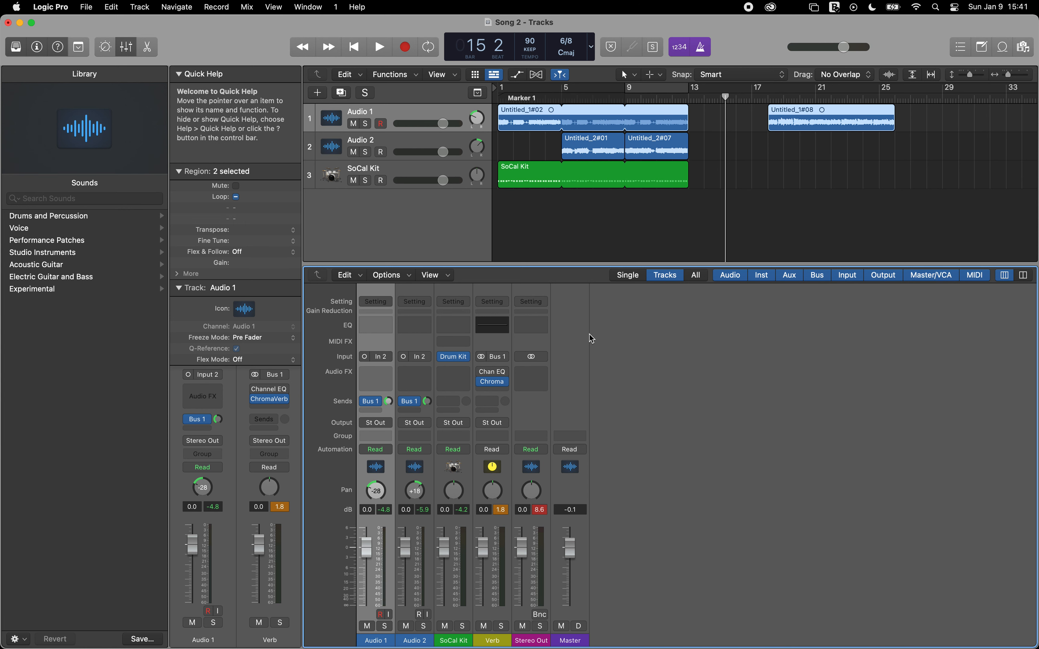
# Step: Play the song from the start and stop it several times to listen to the reverb tail
pyautogui.press('Return')
pyautogui.press('space')
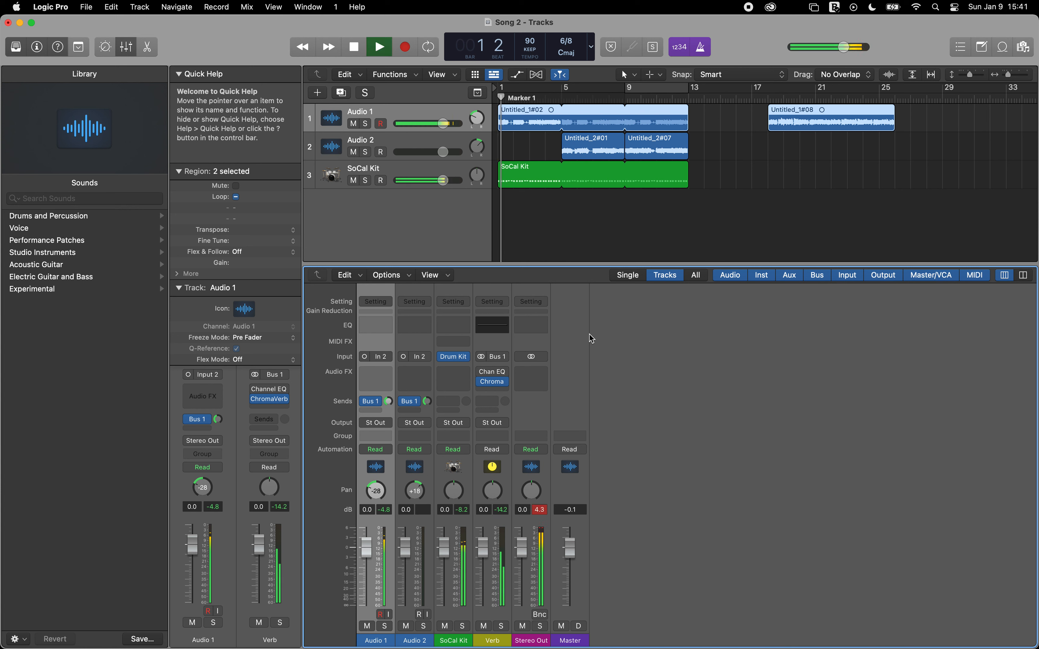
pyautogui.press('space')
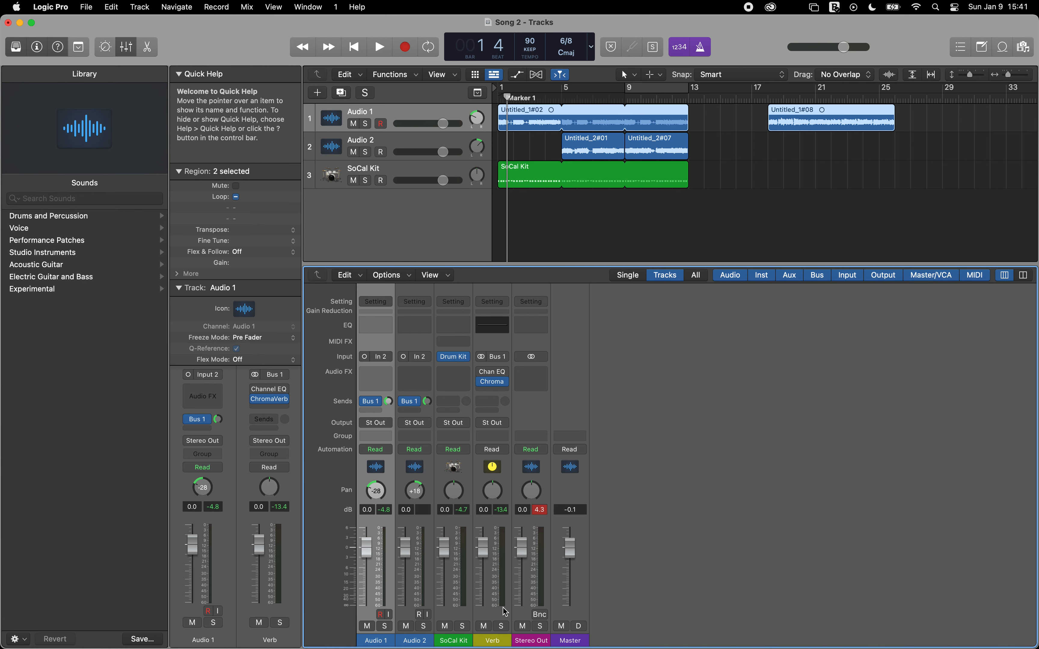
pyautogui.press('space')
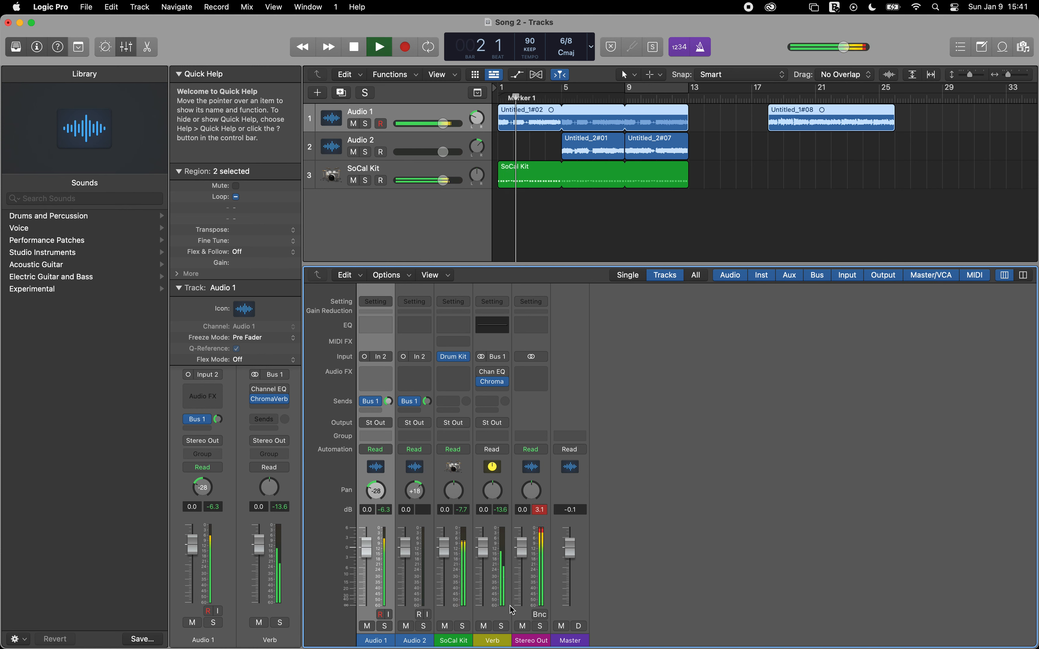
pyautogui.press('space')
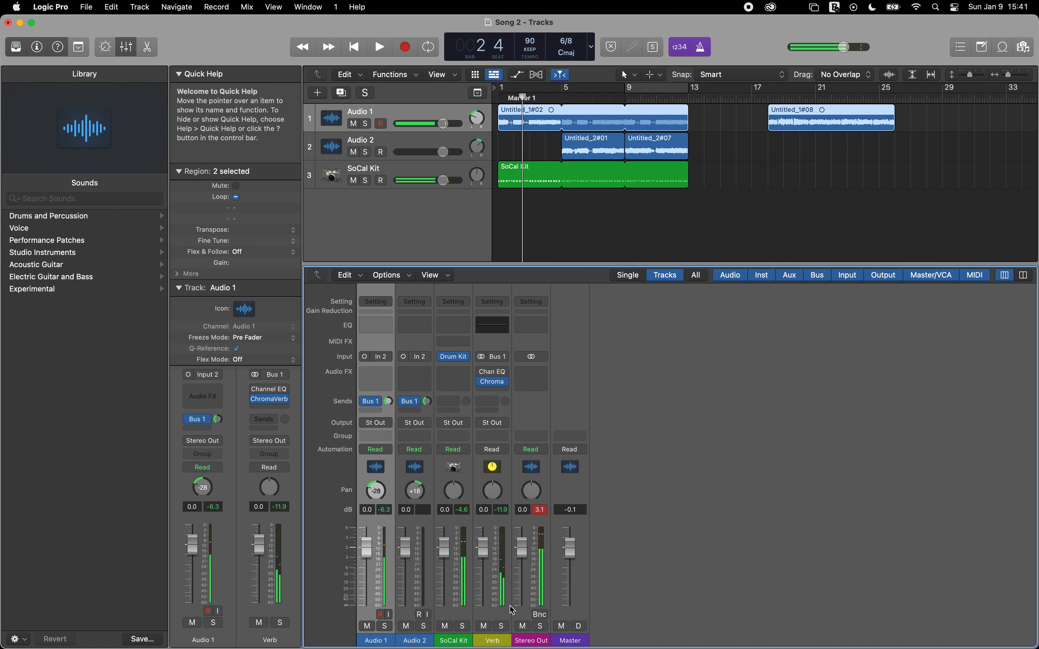
pyautogui.press('space')
pyautogui.press('space')
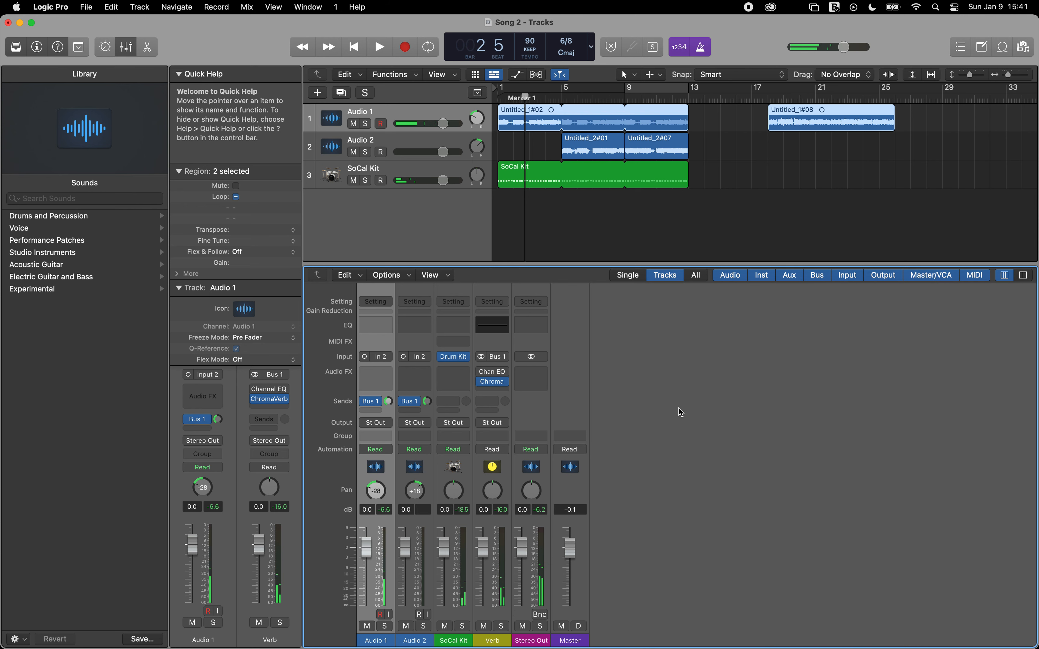
# Step: Reopen ChromaVerb on the Verb channel, set its Decay to 3.00 s and play a short passage to hear the tail
pyautogui.click(492, 381)
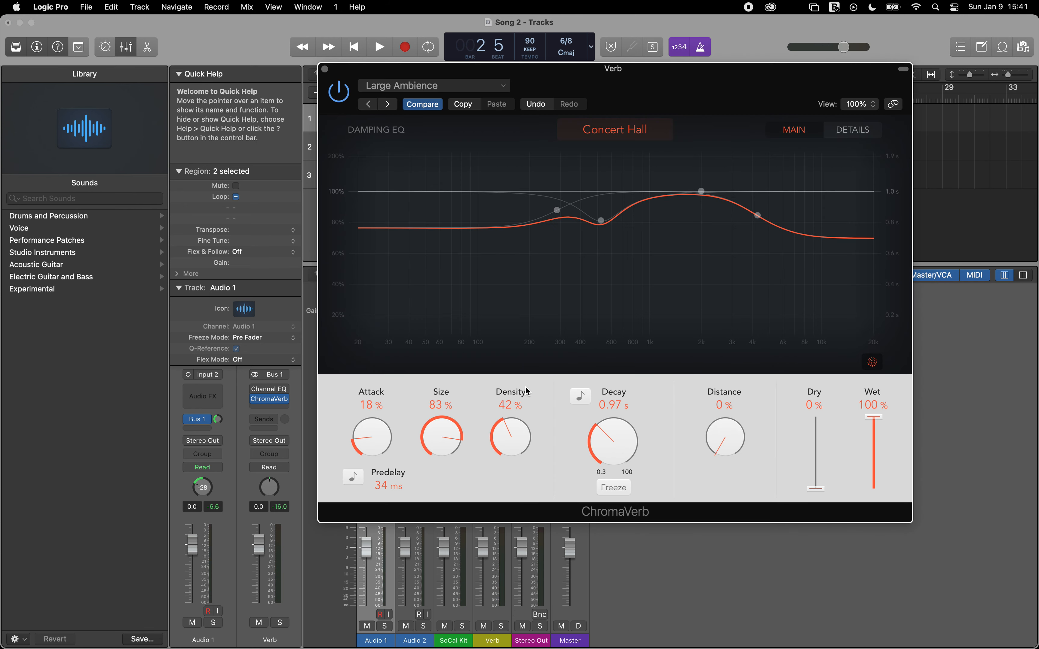
pyautogui.moveTo(602, 445); pyautogui.dragTo(592, 346)
pyautogui.moveTo(602, 437); pyautogui.dragTo(595, 503)
pyautogui.press('space')
# Step: Resume playback, lower the Verb channel volume to -0.4 dB and close the ChromaVerb window
pyautogui.press('space')
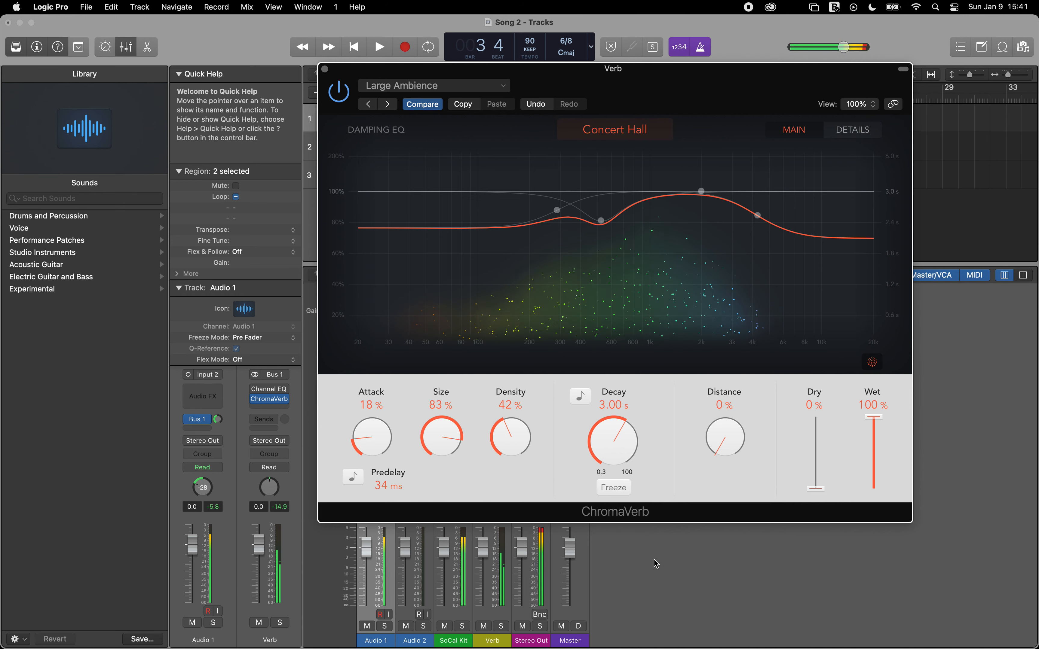
pyautogui.press('space')
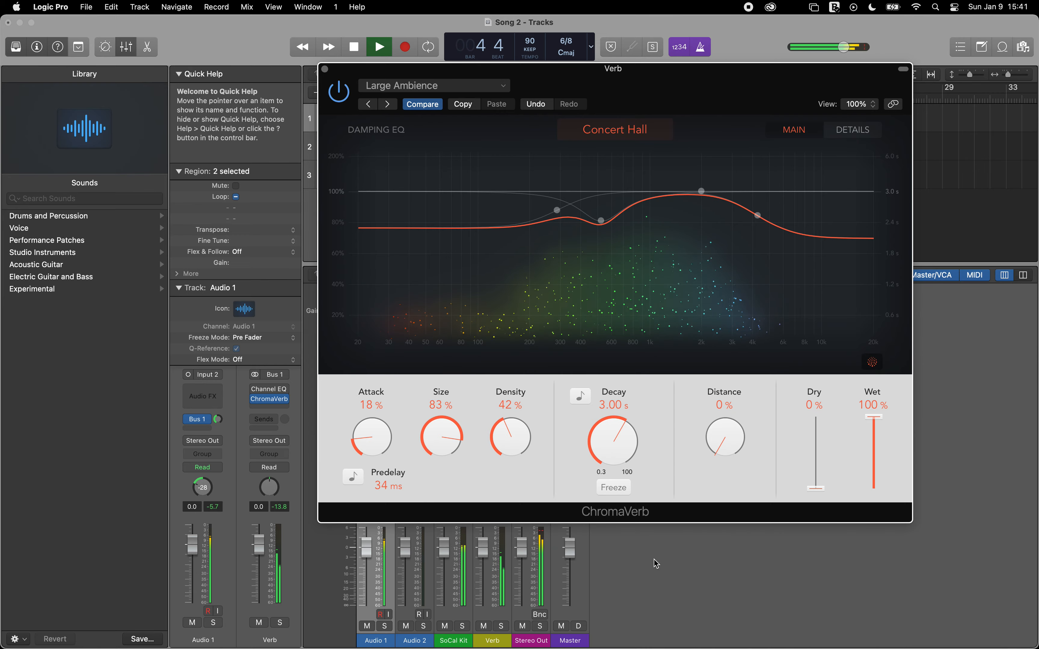
pyautogui.moveTo(521, 548); pyautogui.dragTo(472, 551)
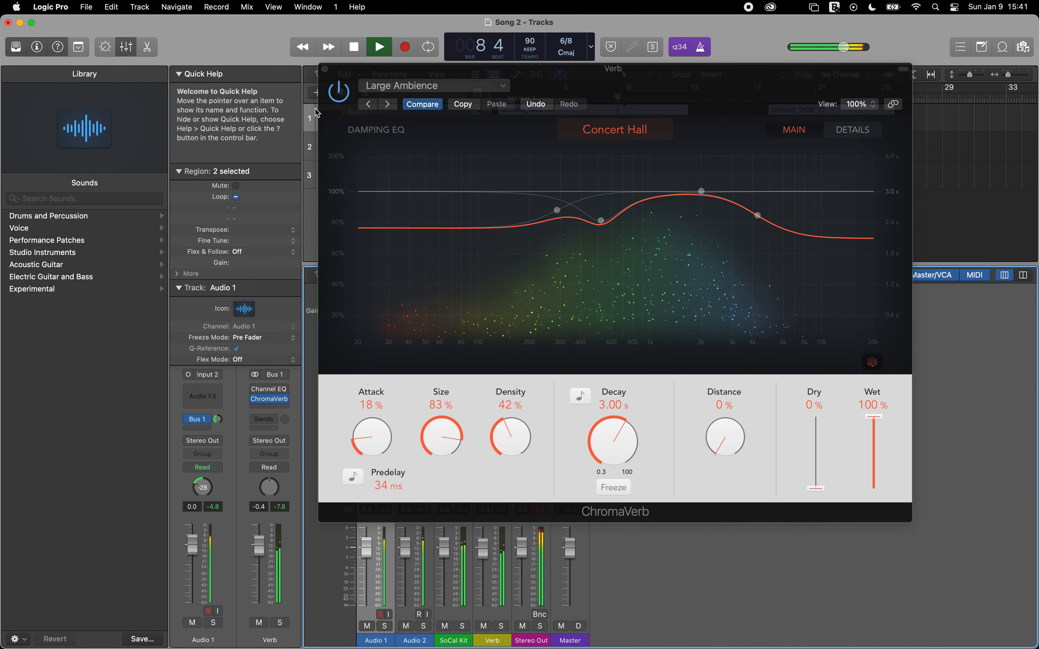
pyautogui.click(324, 69)
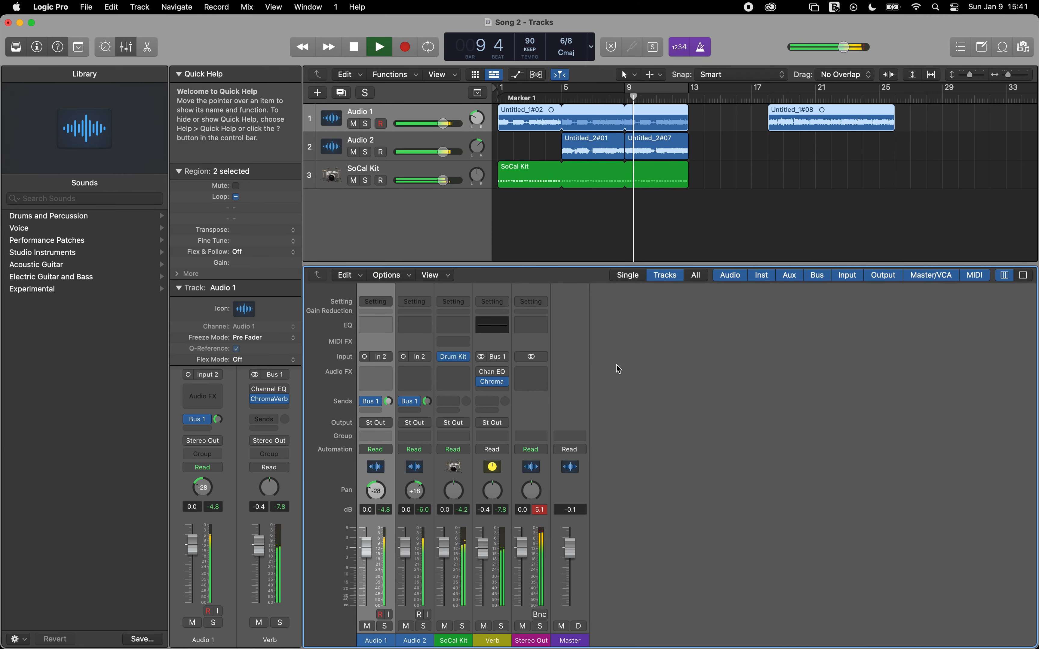
# Step: Reopen ChromaVerb and advance through its presets, from Medium Ambience past the chamber presets to Cave
pyautogui.click(494, 382)
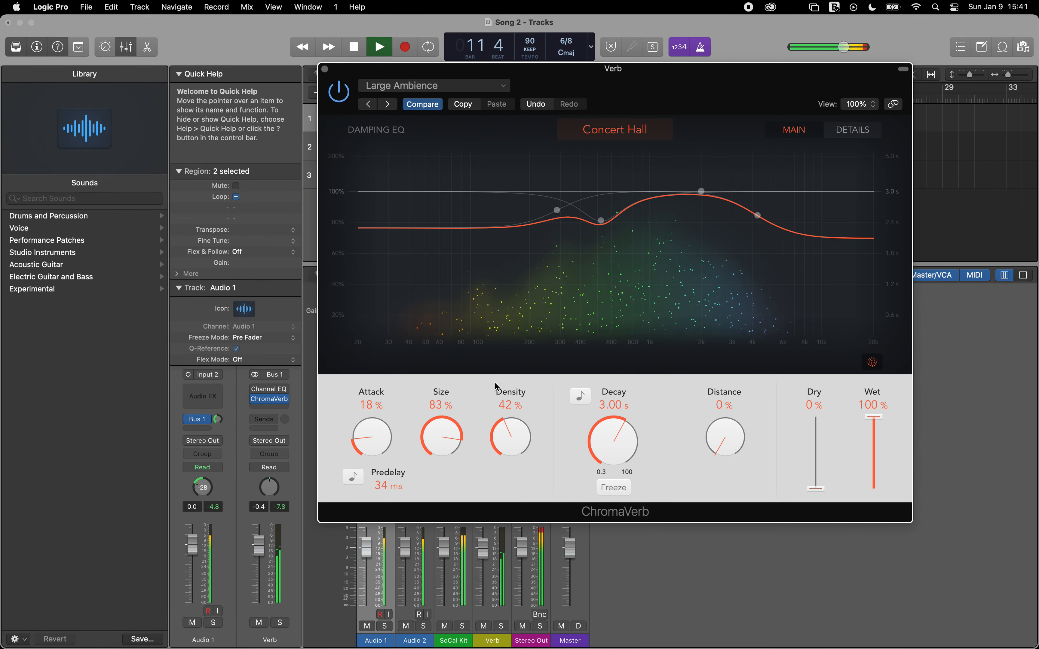
pyautogui.click(387, 104)
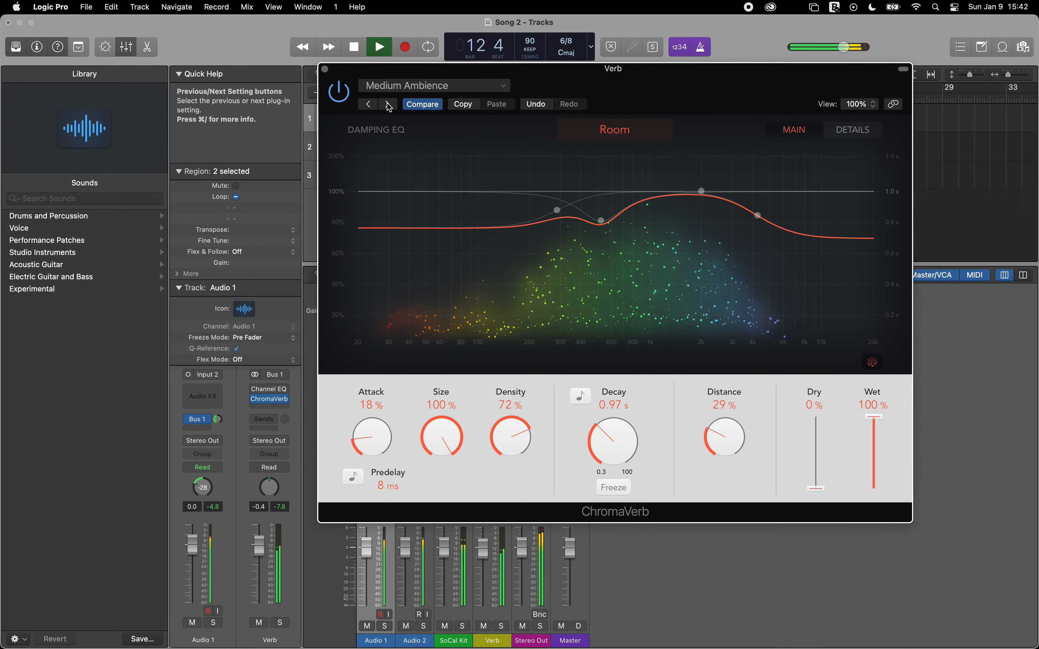
pyautogui.click(387, 104)
pyautogui.click(387, 104)
pyautogui.click(387, 104)
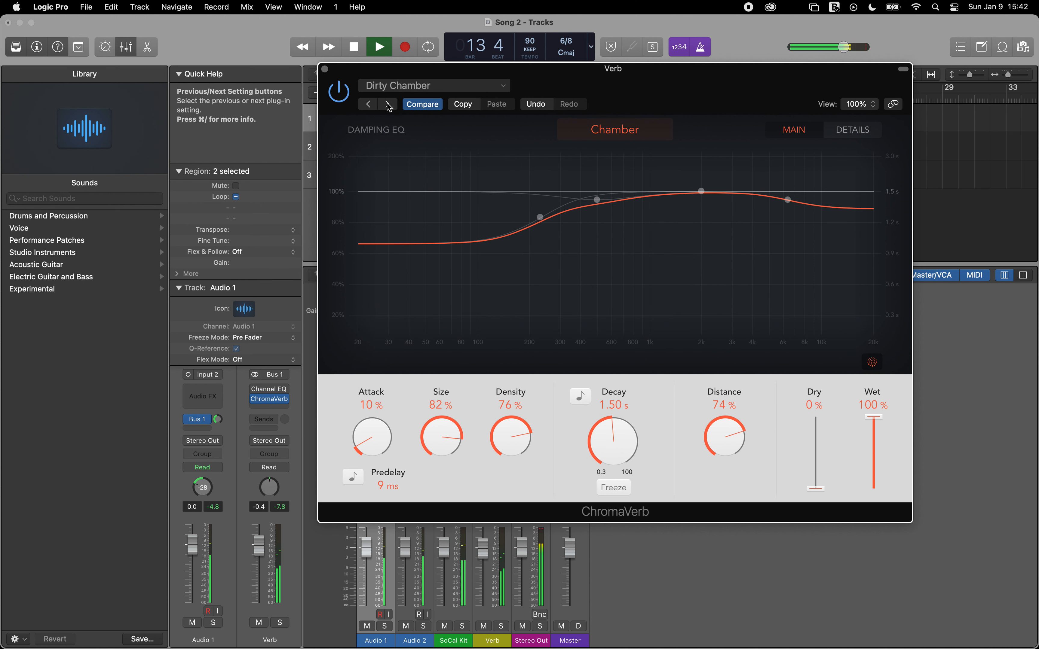
pyautogui.click(387, 104)
pyautogui.click(387, 104)
pyautogui.click(387, 104)
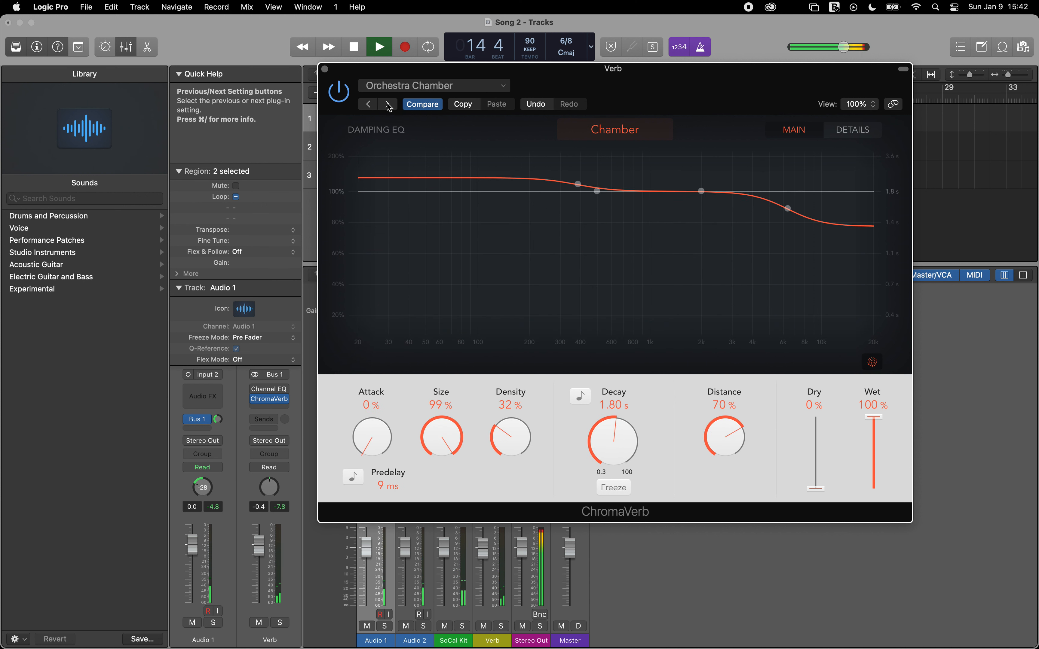
pyautogui.click(388, 104)
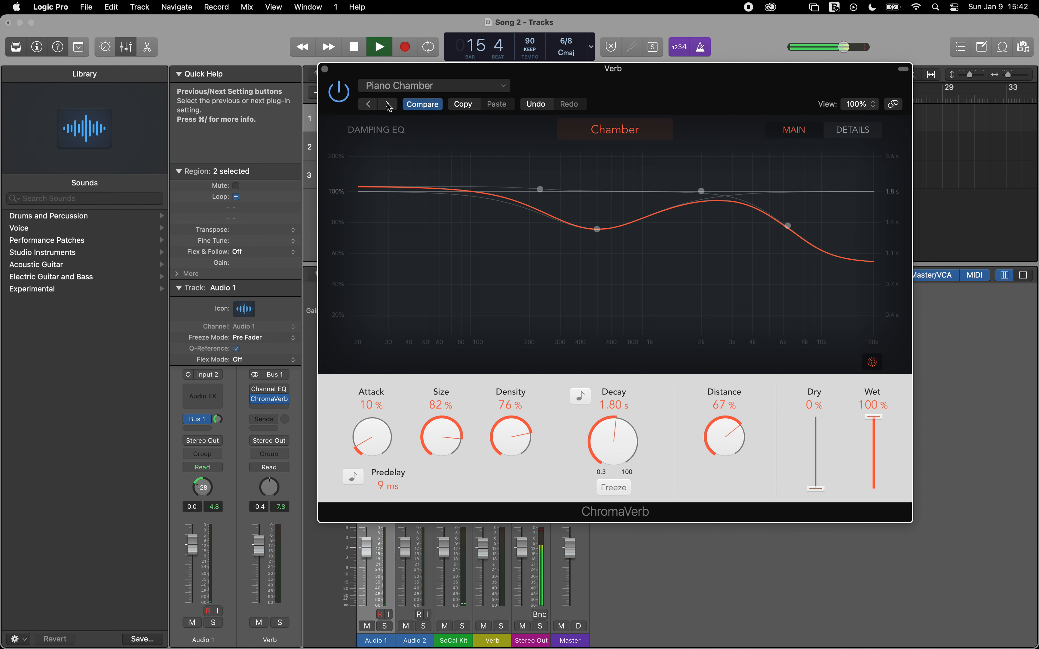
pyautogui.click(388, 104)
pyautogui.click(388, 104)
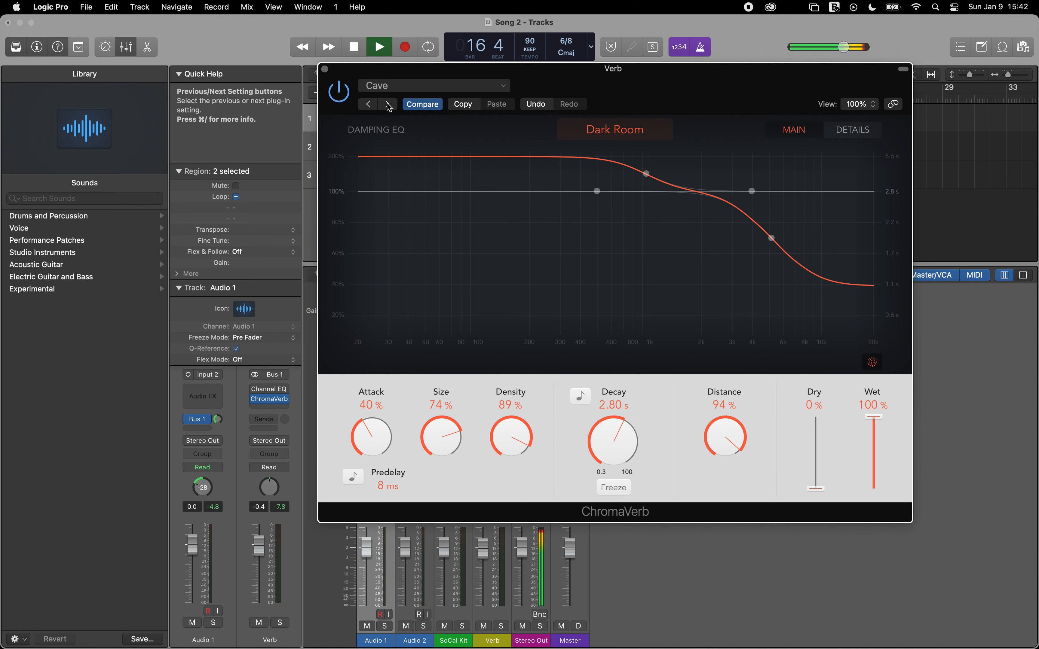
# Step: Select the low parametric band in the Damping EQ, audition the Cave preset from the song's start and stop playback
pyautogui.click(597, 191)
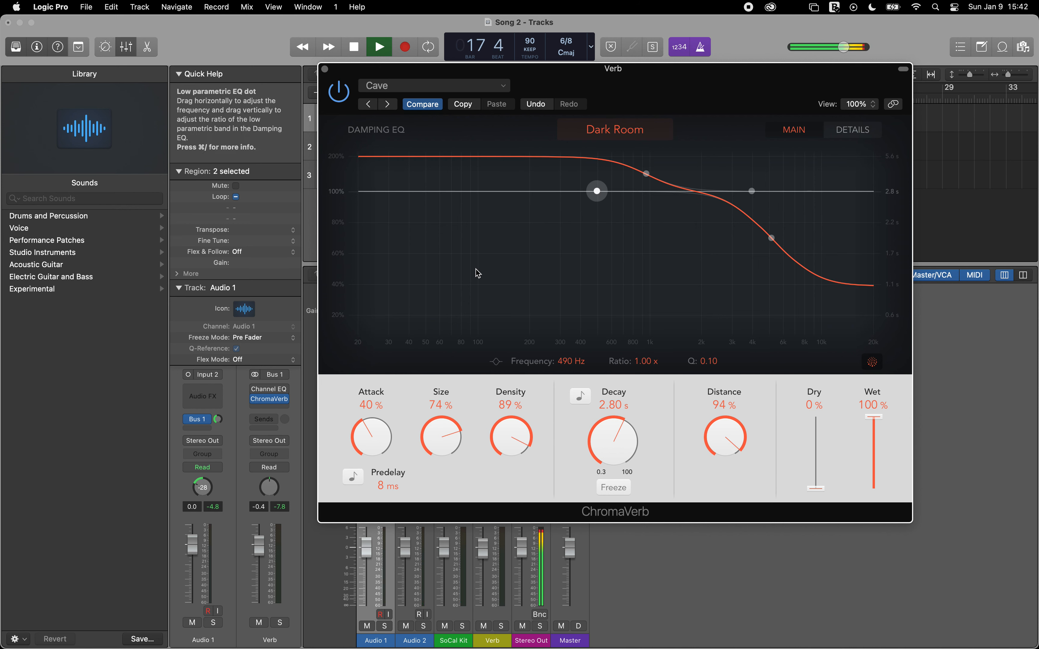
pyautogui.press('Return')
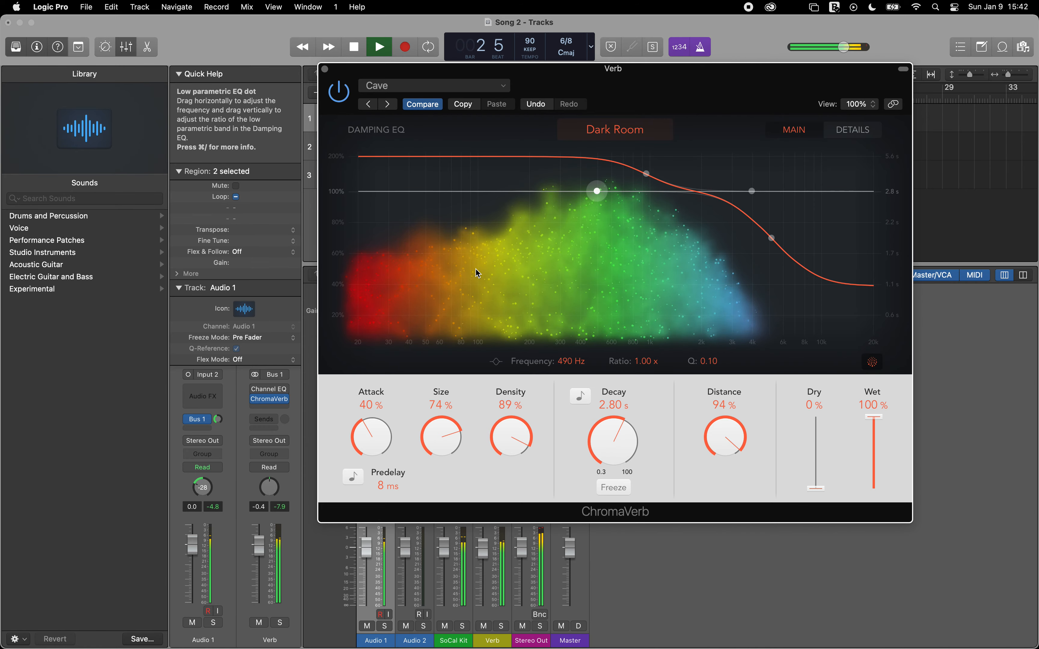
pyautogui.press('space')
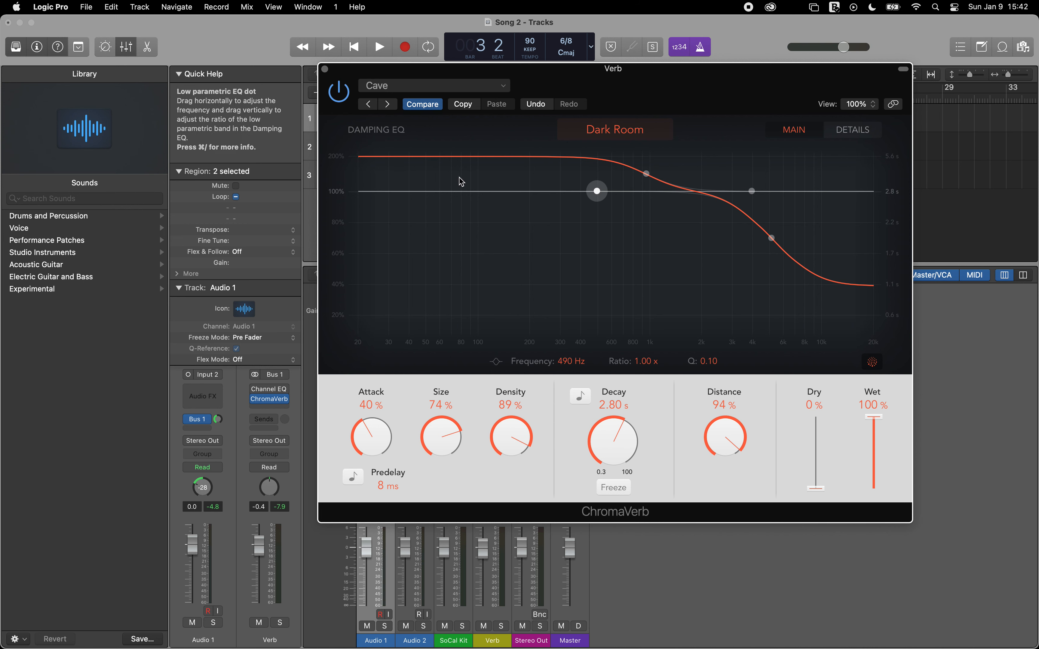
# Step: Step back through the ChromaVerb presets on the Verb channel from Cave, past Piano Chamber, to Tight Synth Reflection
pyautogui.click(368, 105)
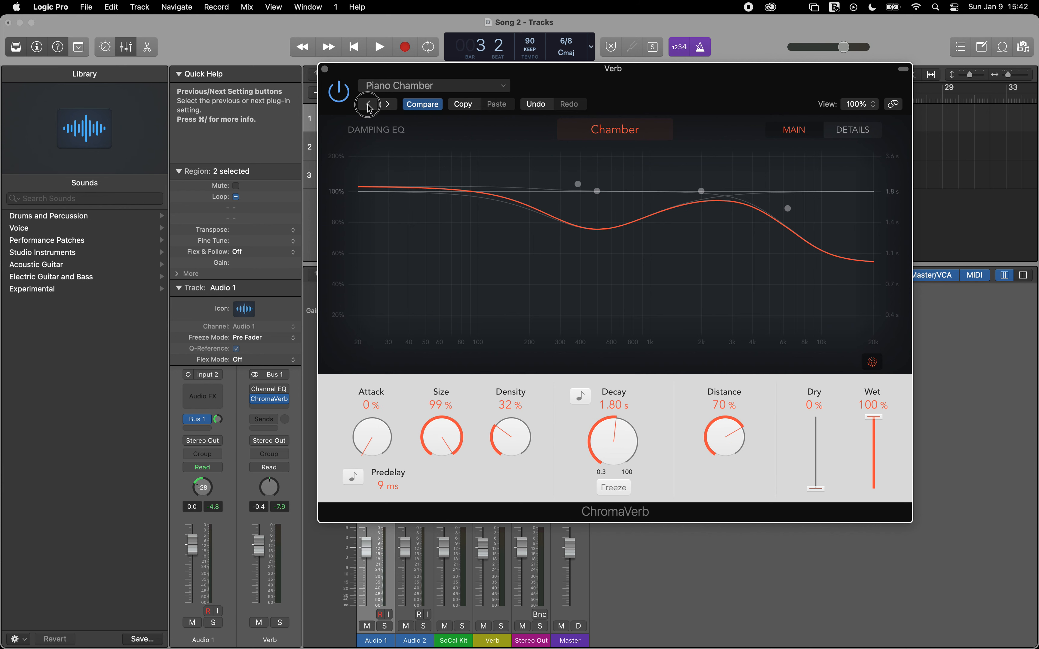
pyautogui.click(368, 105)
pyautogui.click(368, 104)
pyautogui.click(368, 104)
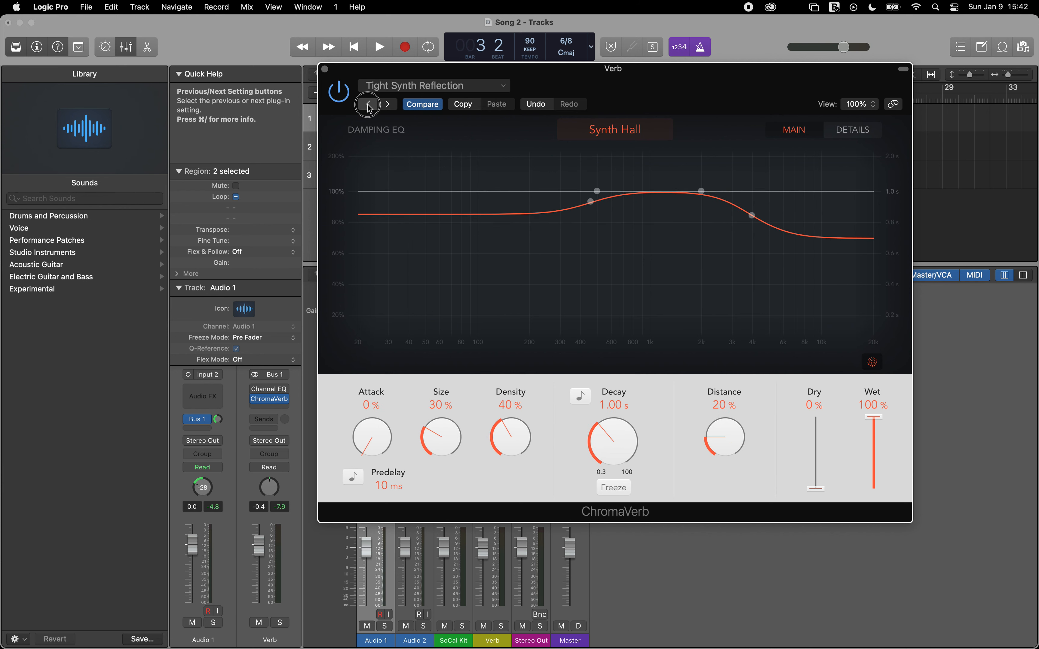
pyautogui.click(368, 104)
pyautogui.click(388, 104)
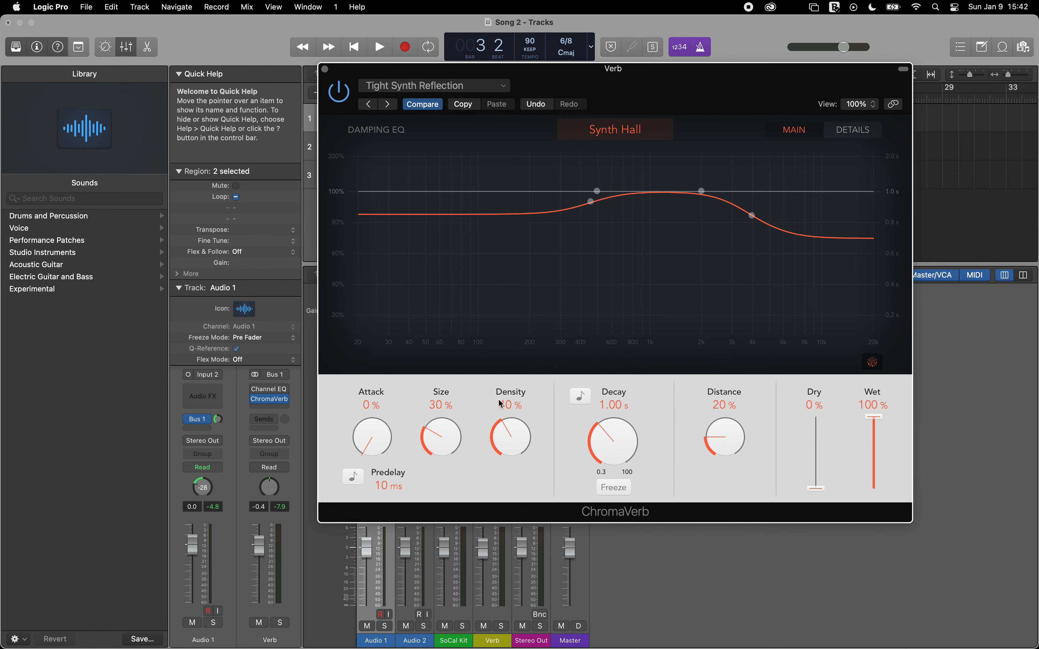
# Step: Play the song from the start, set the Verb channel volume to 0.0 dB, stop playback and close the ChromaVerb window
pyautogui.press('Return')
pyautogui.press('space')
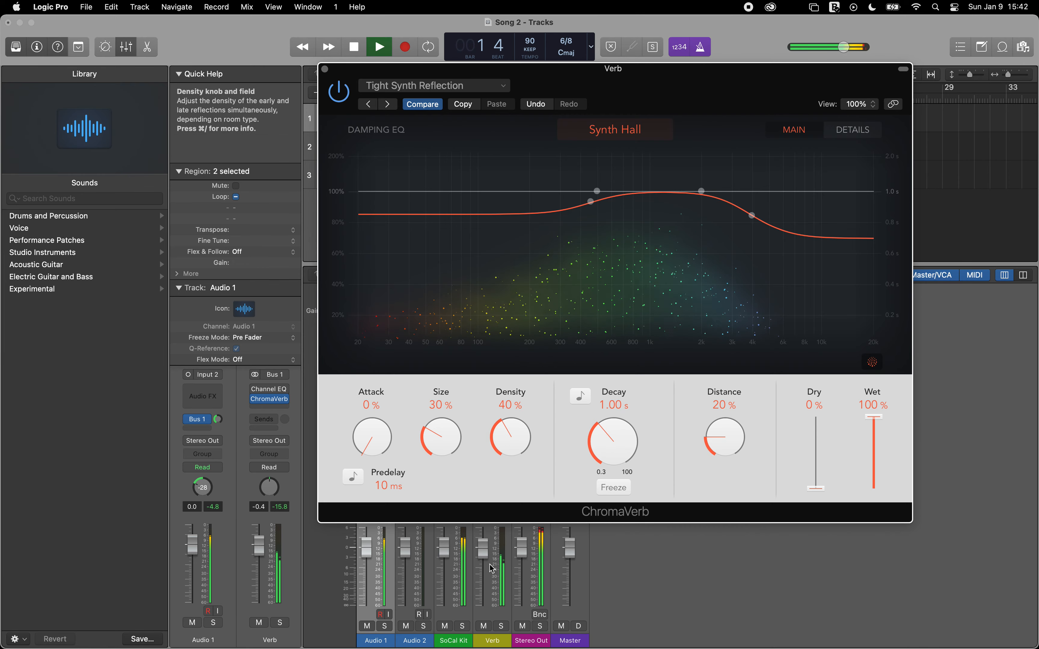
pyautogui.moveTo(481, 550); pyautogui.dragTo(459, 537)
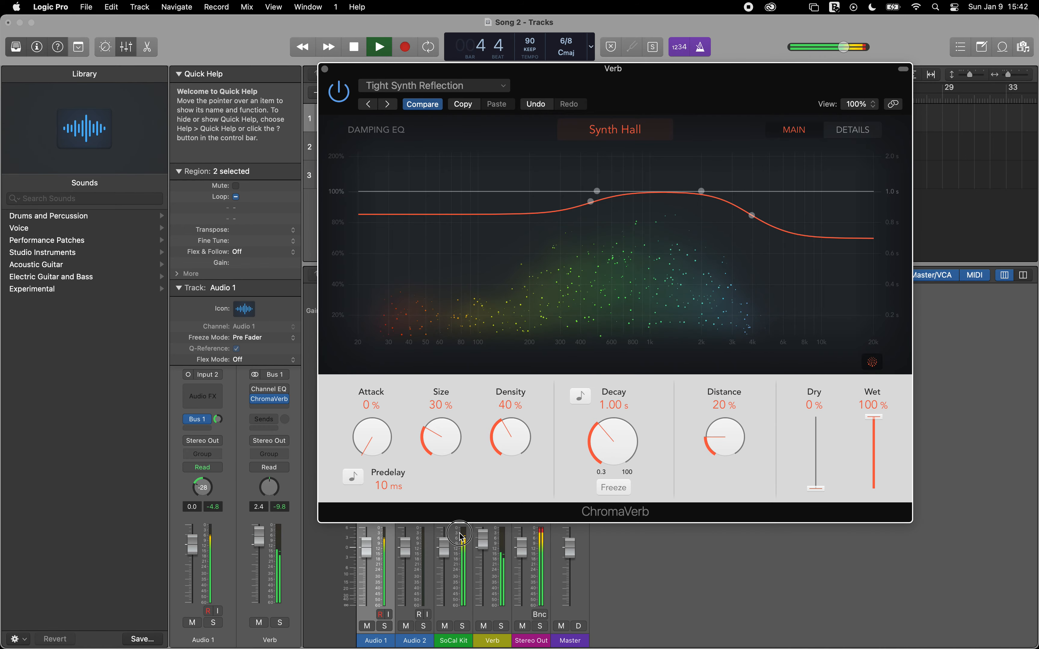
pyautogui.moveTo(459, 533); pyautogui.dragTo(459, 552)
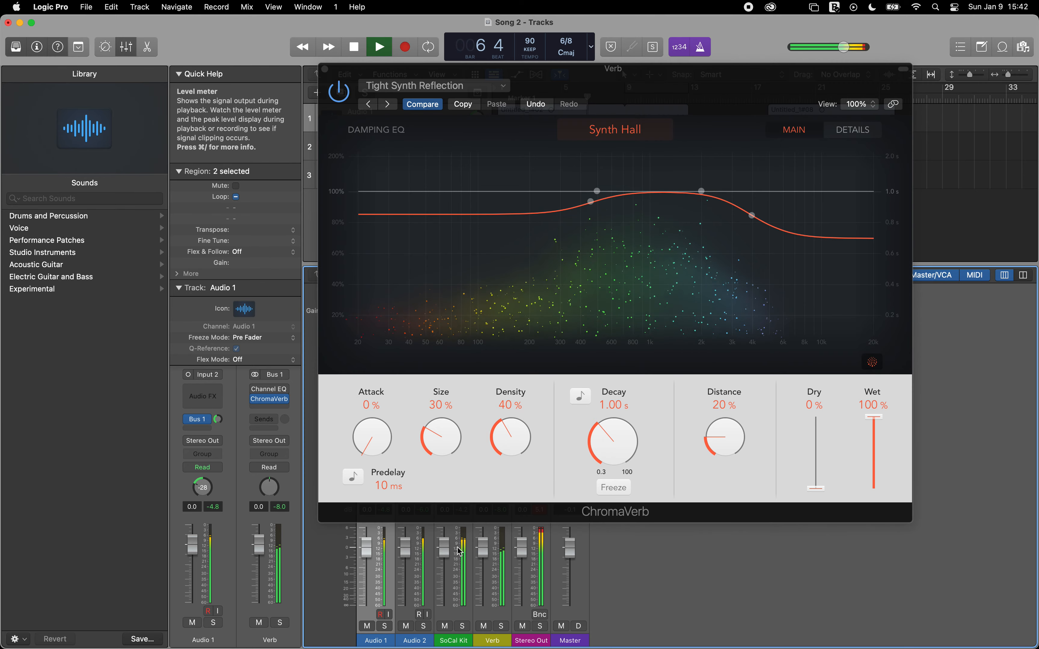
pyautogui.press('space')
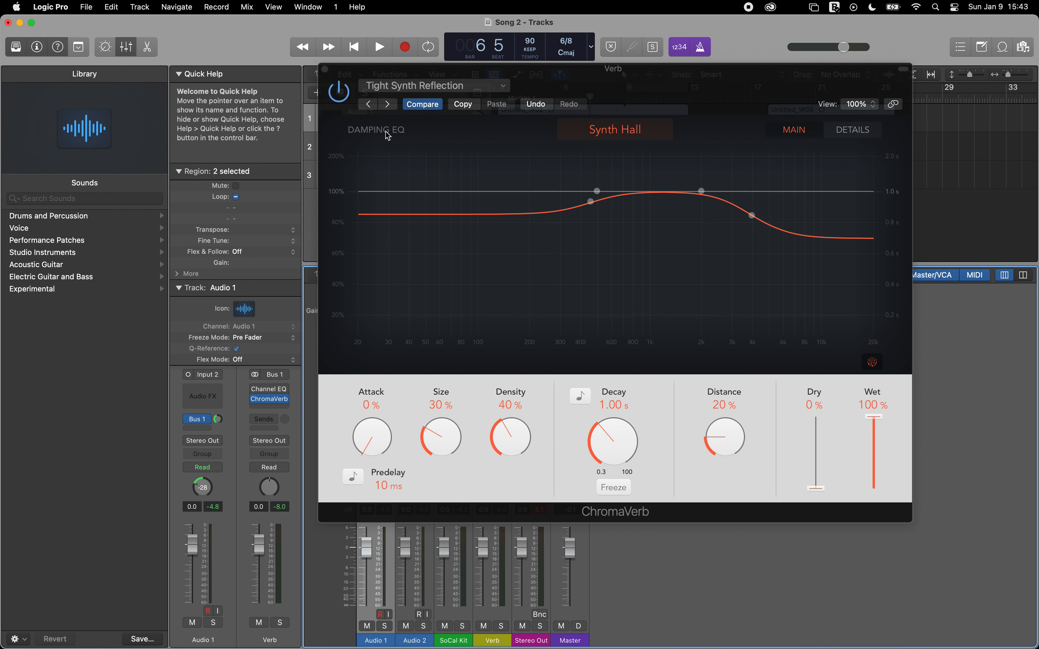
pyautogui.click(325, 69)
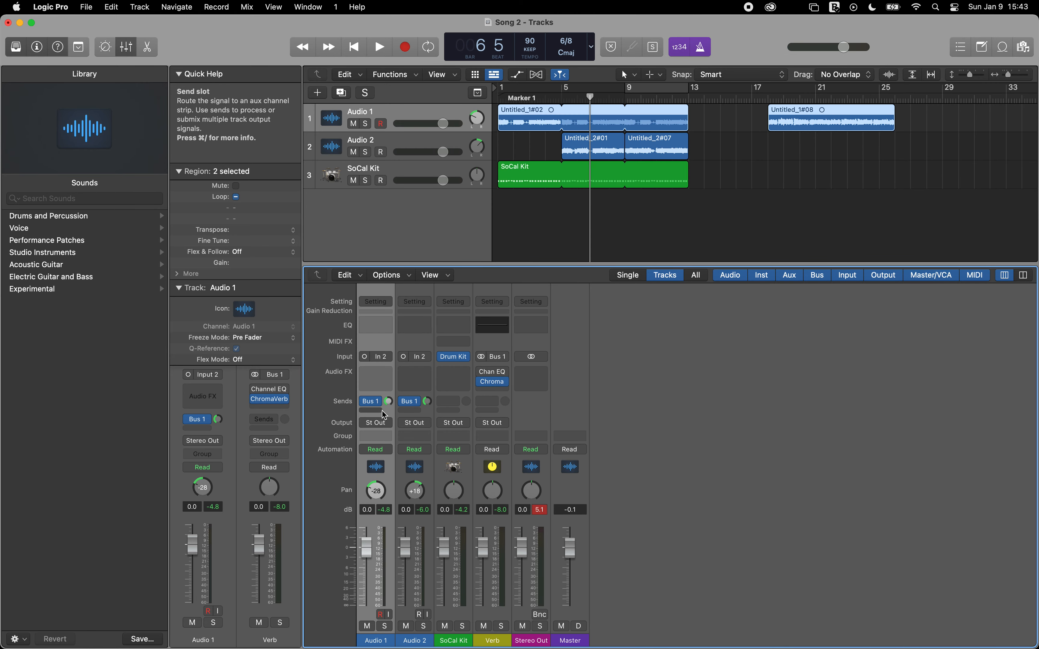
# Step: Add a Bus 2 send to the Audio 2 channel and rename the new aux channel longVerb
pyautogui.click(416, 411)
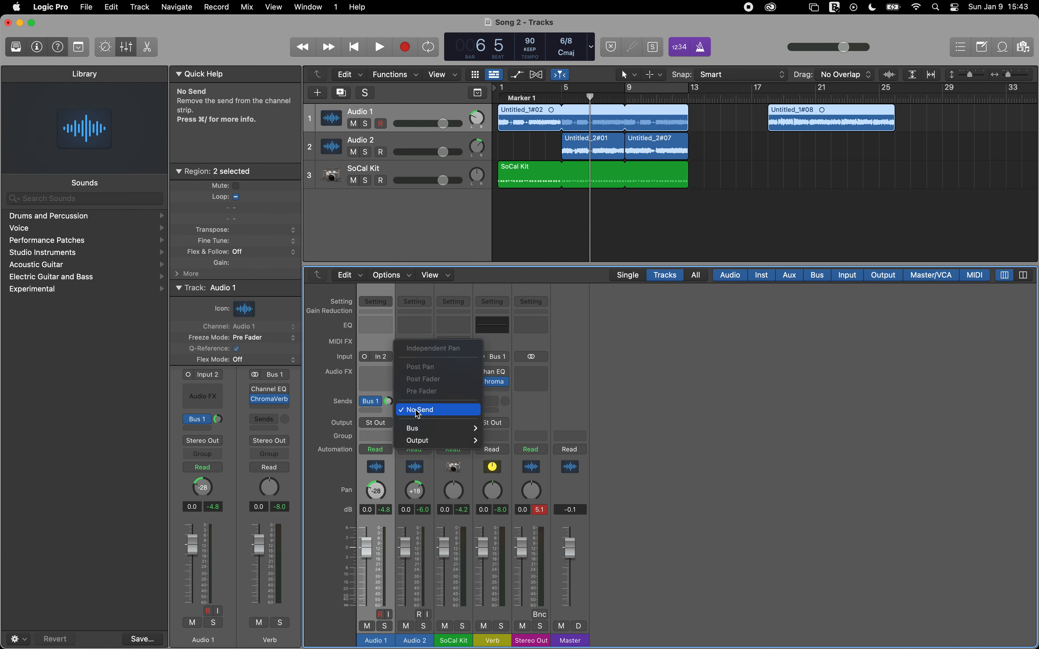
pyautogui.moveTo(422, 430)
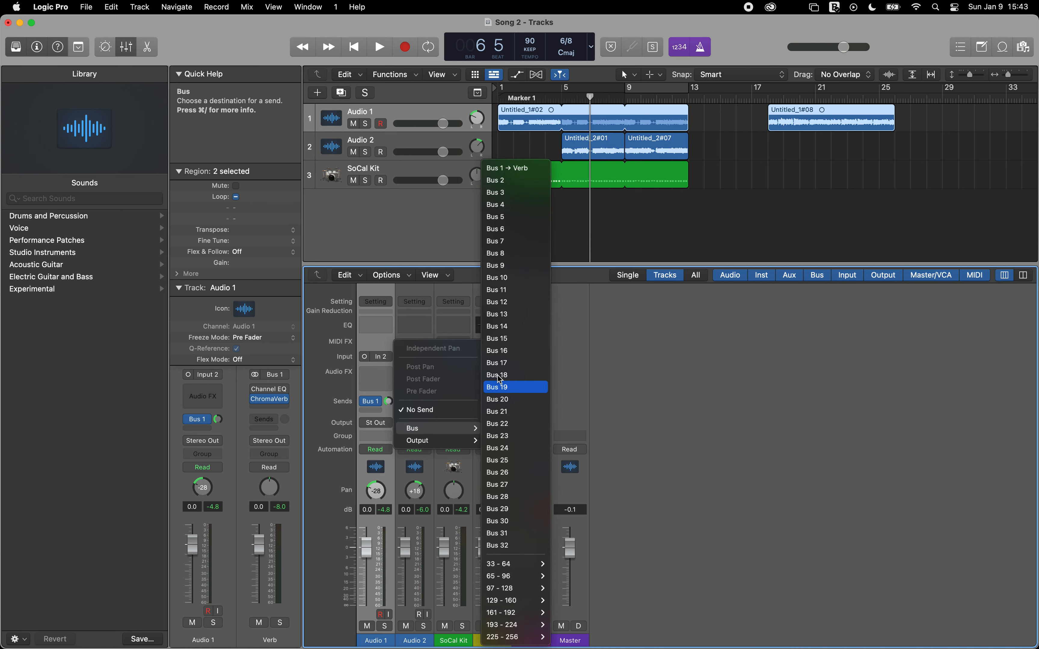
pyautogui.click(515, 188)
pyautogui.doubleClick(531, 639)
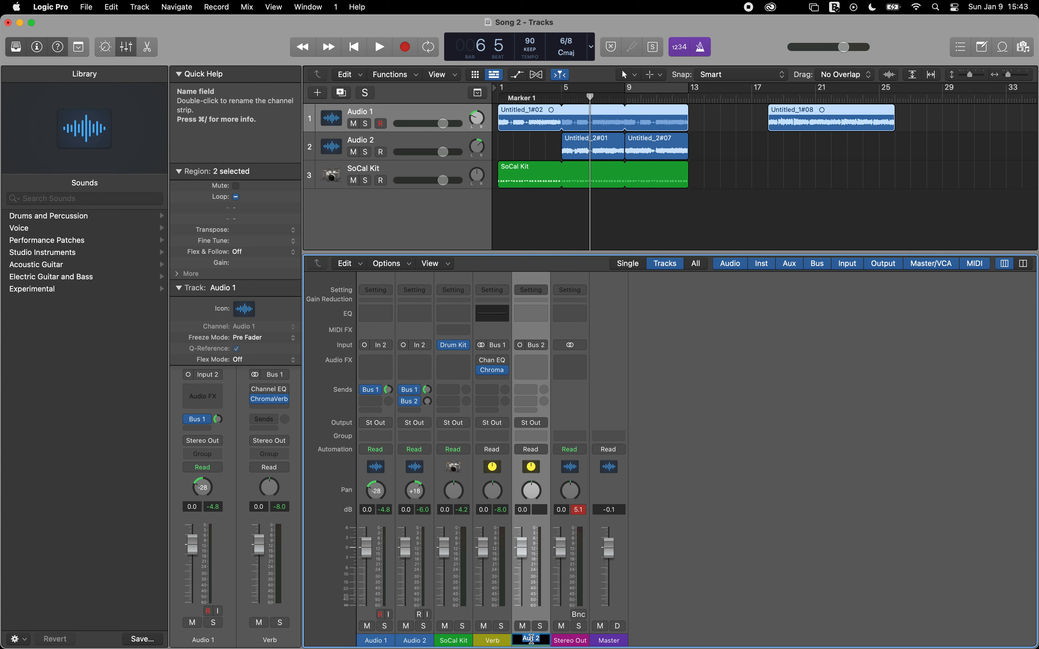
pyautogui.press('BackSpace')
pyautogui.press('Return')
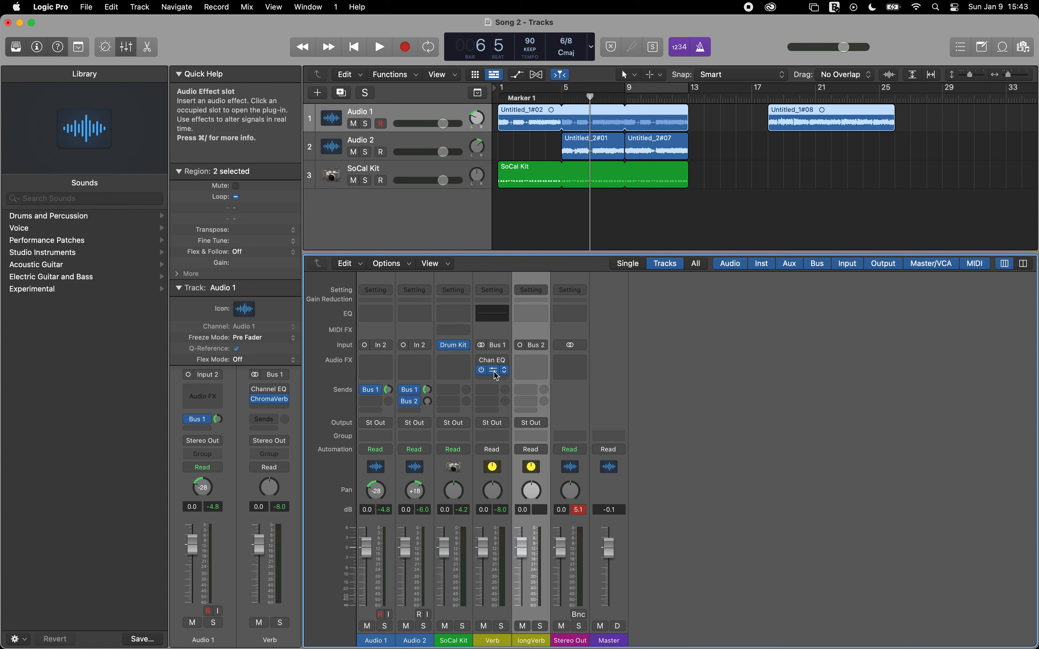
# Step: Copy the ChromaVerb plug-in from the Verb channel to the longVerb channel and open the copy
pyautogui.moveTo(495, 373); pyautogui.dragTo(530, 372)
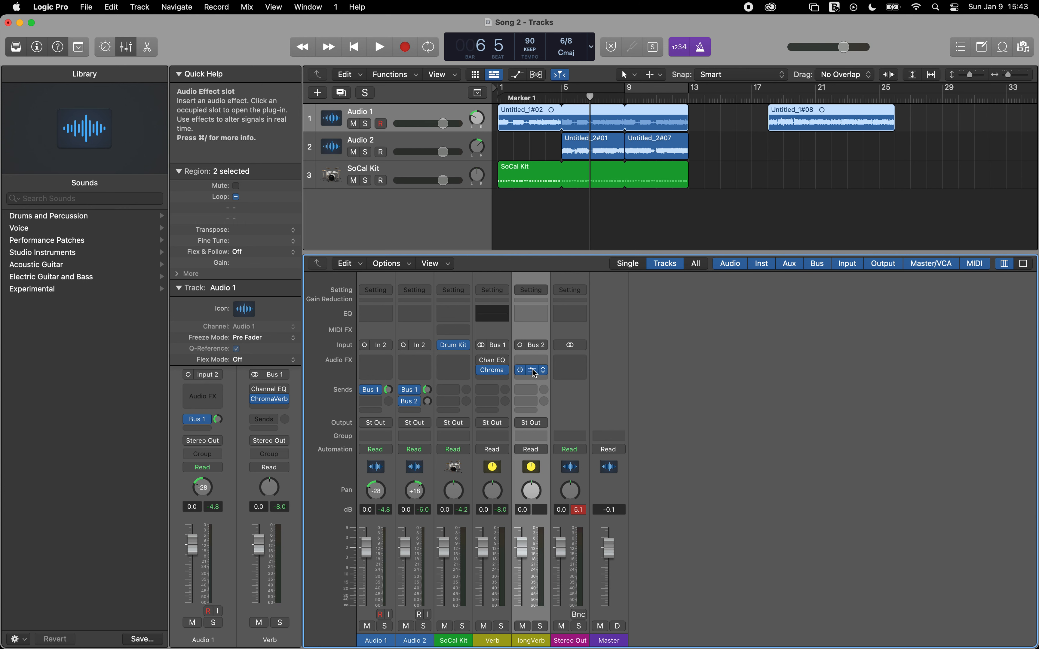
pyautogui.click(533, 373)
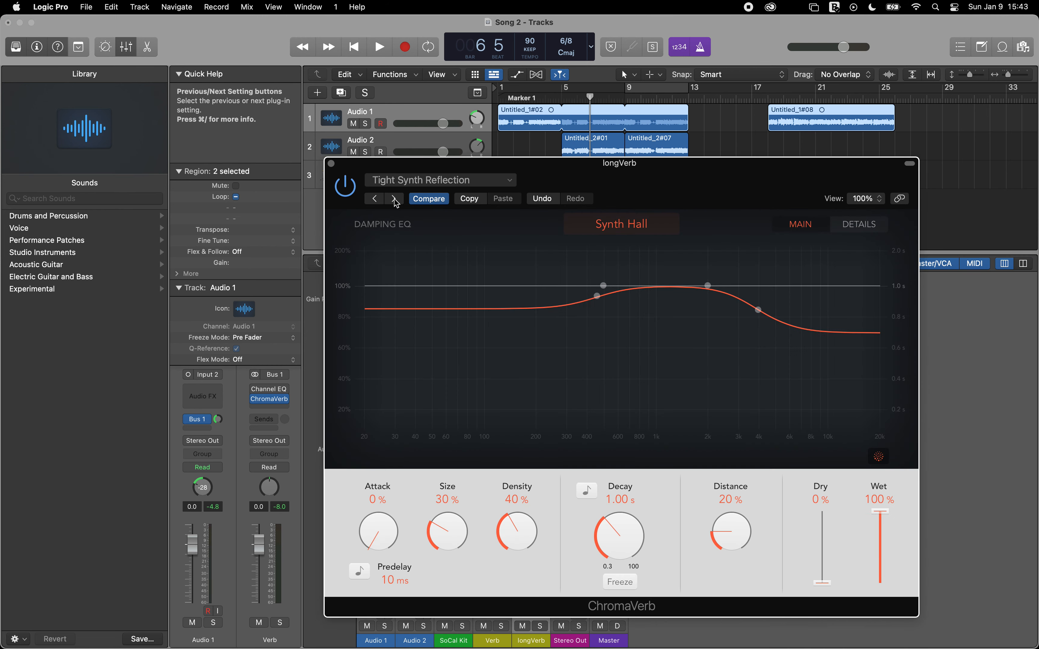
# Step: Play the song from the start and raise Audio 2's Bus 2 send level to about -3.1 dB
pyautogui.press('Return')
pyautogui.press('space')
pyautogui.moveTo(355, 165); pyautogui.dragTo(640, 64)
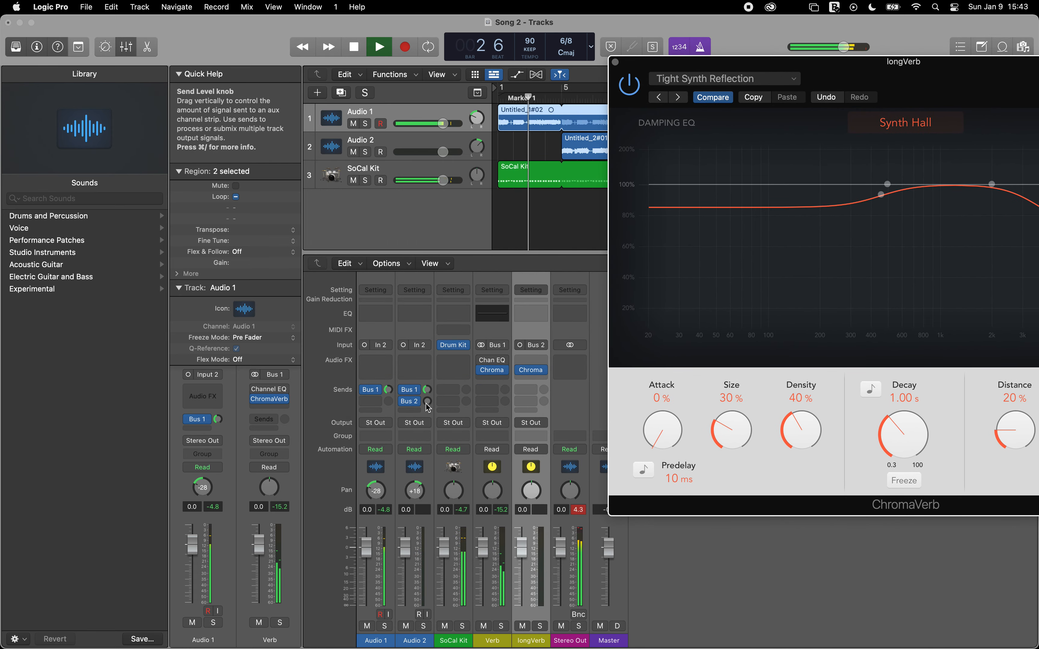
pyautogui.moveTo(427, 403); pyautogui.dragTo(427, 386)
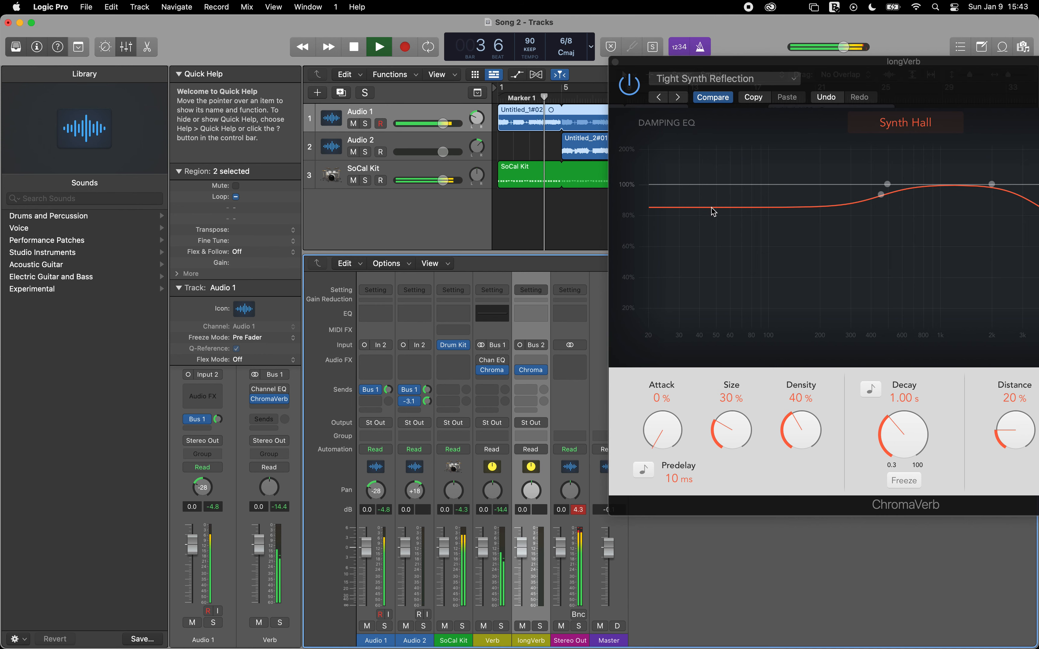
# Step: Advance the longVerb ChromaVerb presets during playback, past Small Ambience to Piano Chamber
pyautogui.moveTo(863, 65); pyautogui.dragTo(604, 58)
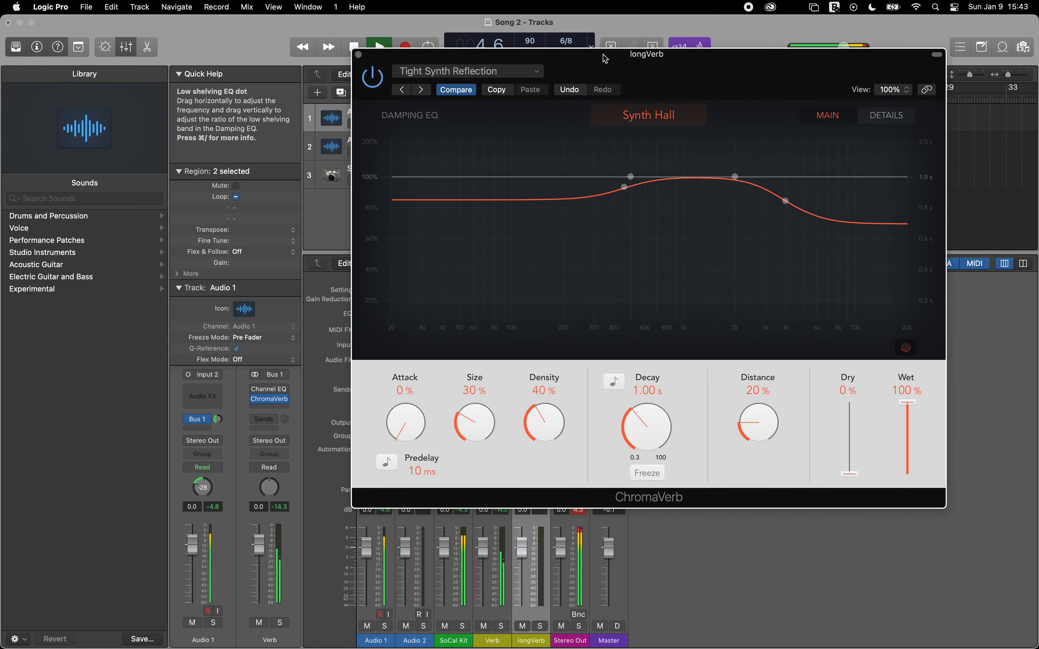
pyautogui.click(421, 89)
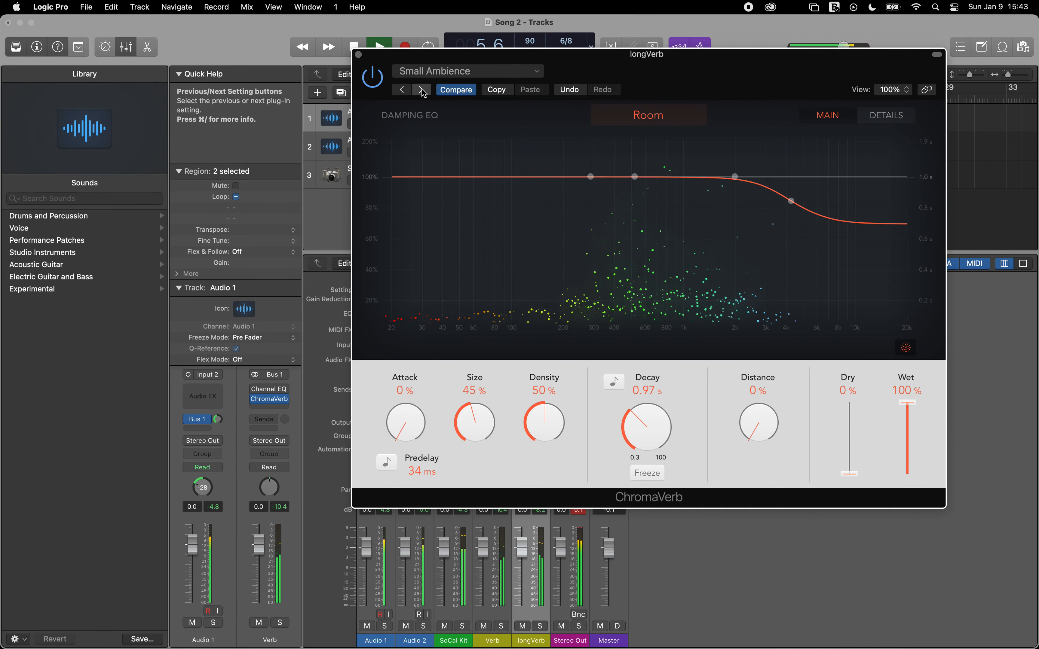
pyautogui.click(422, 90)
pyautogui.click(422, 89)
pyautogui.click(422, 89)
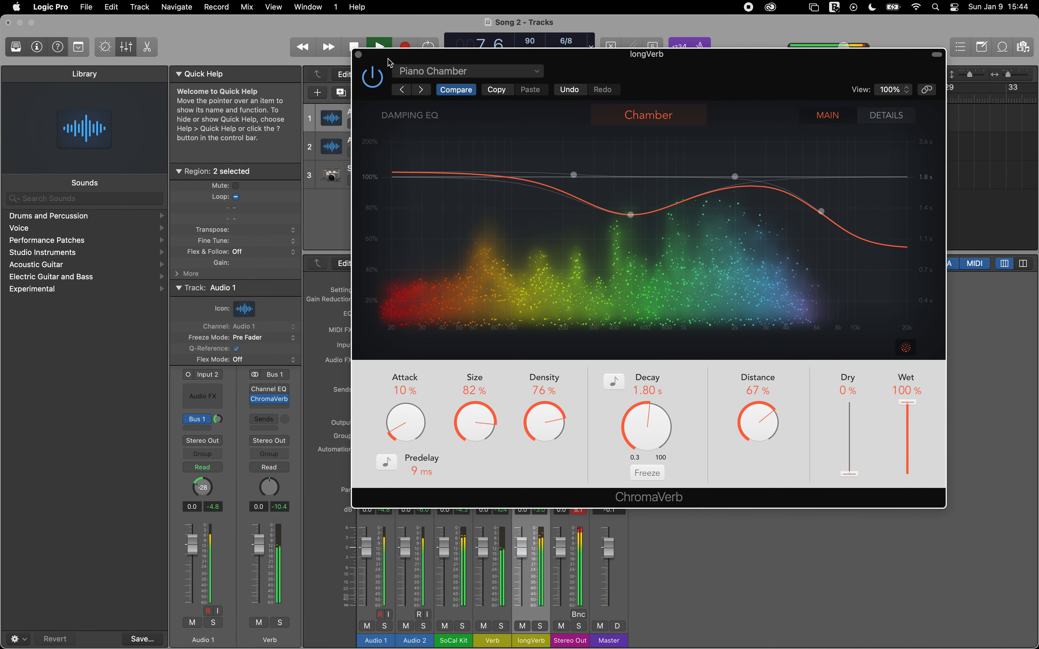
# Step: Lower the longVerb channel volume to -8.4 dB, stop playback and leave its ChromaVerb window closed
pyautogui.moveTo(389, 62); pyautogui.dragTo(422, 65)
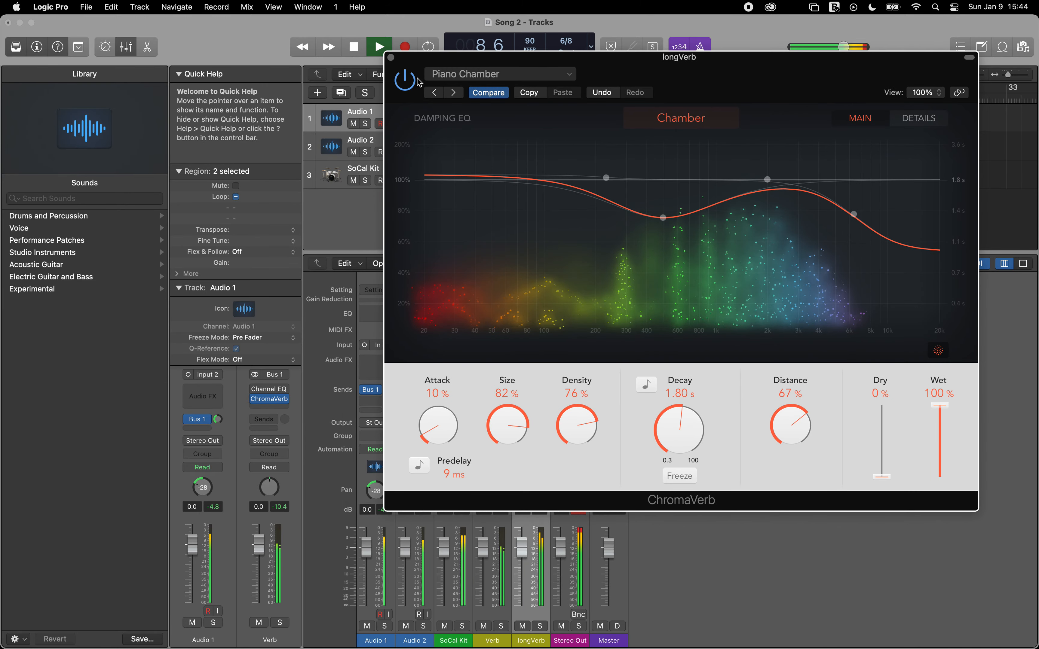
pyautogui.moveTo(522, 555); pyautogui.dragTo(520, 586)
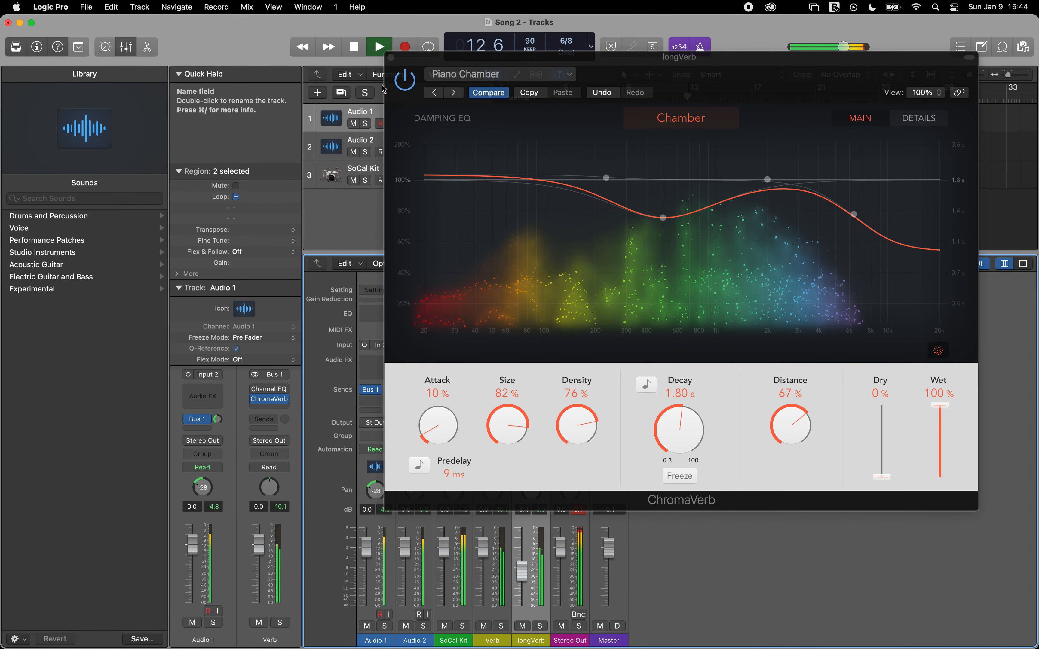
pyautogui.click(390, 57)
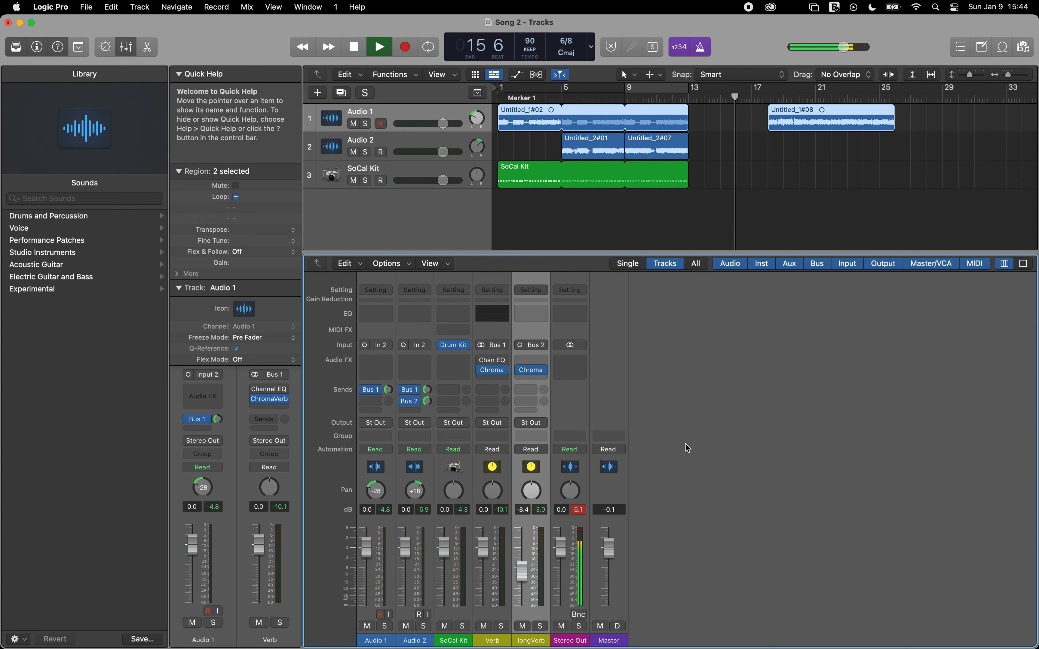
pyautogui.press('space')
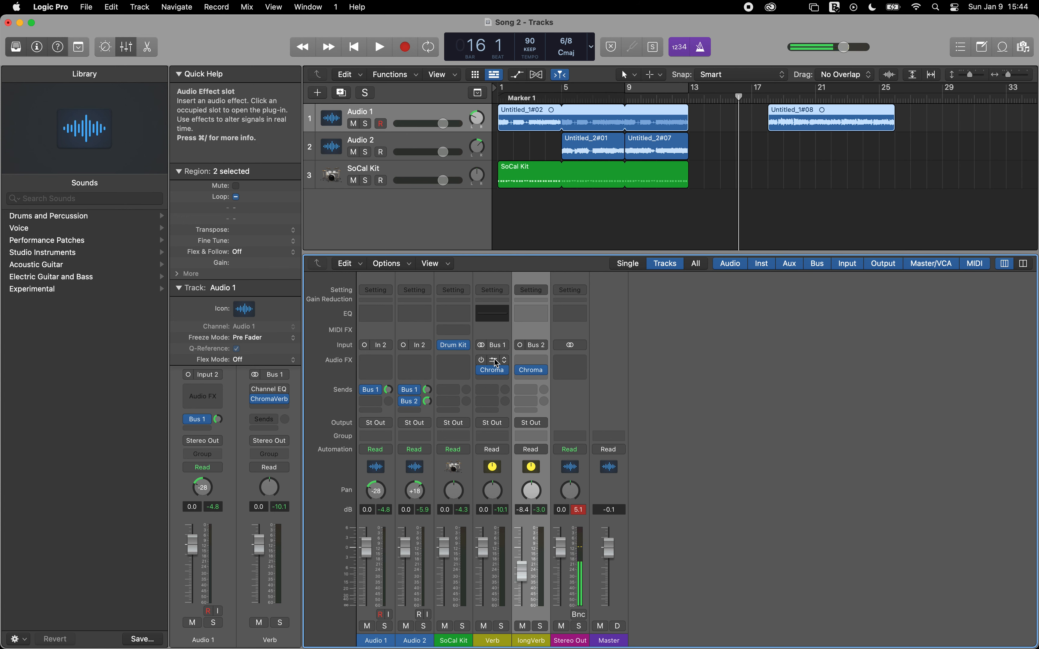
pyautogui.click(531, 370)
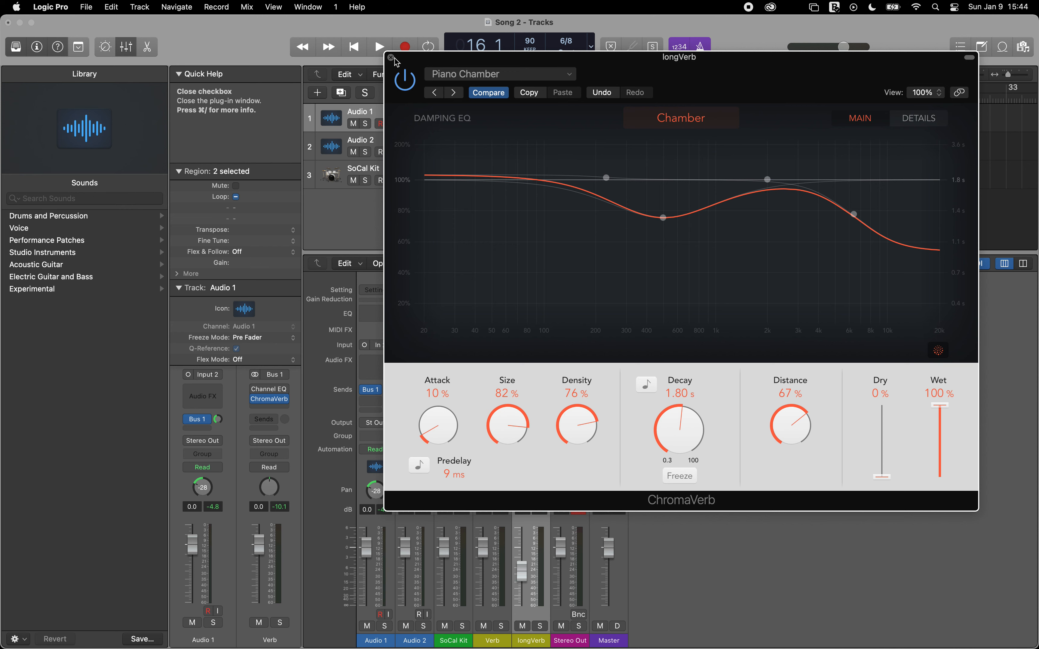
pyautogui.click(391, 57)
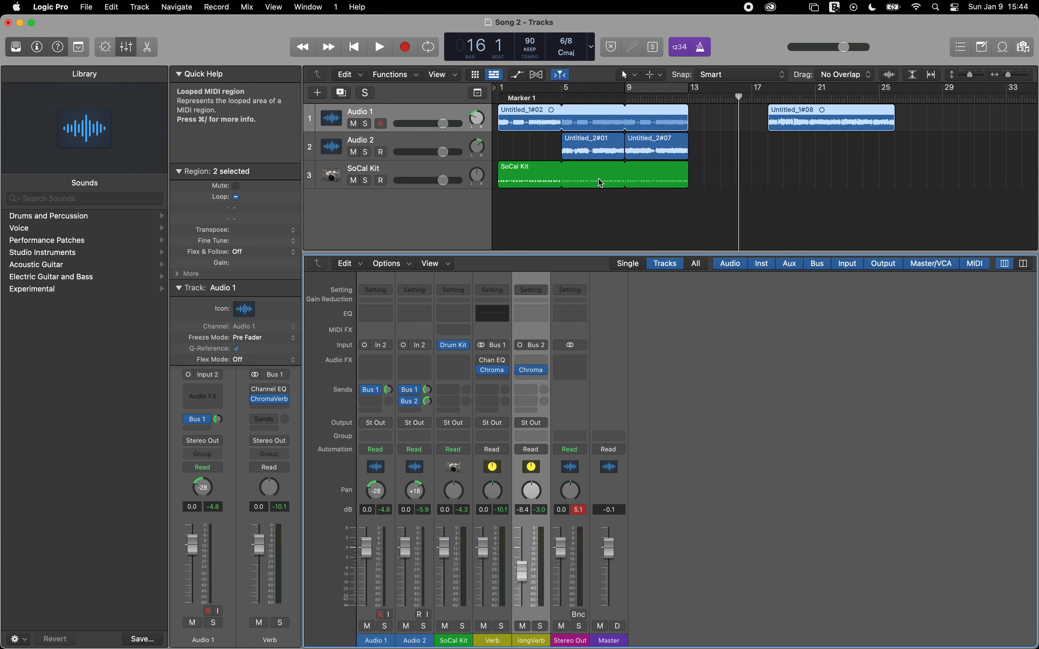
# Step: Select the SoCal Kit region and track, and display the track's Drum Kit Designer Smart Controls in place of the mixer
pyautogui.click(534, 174)
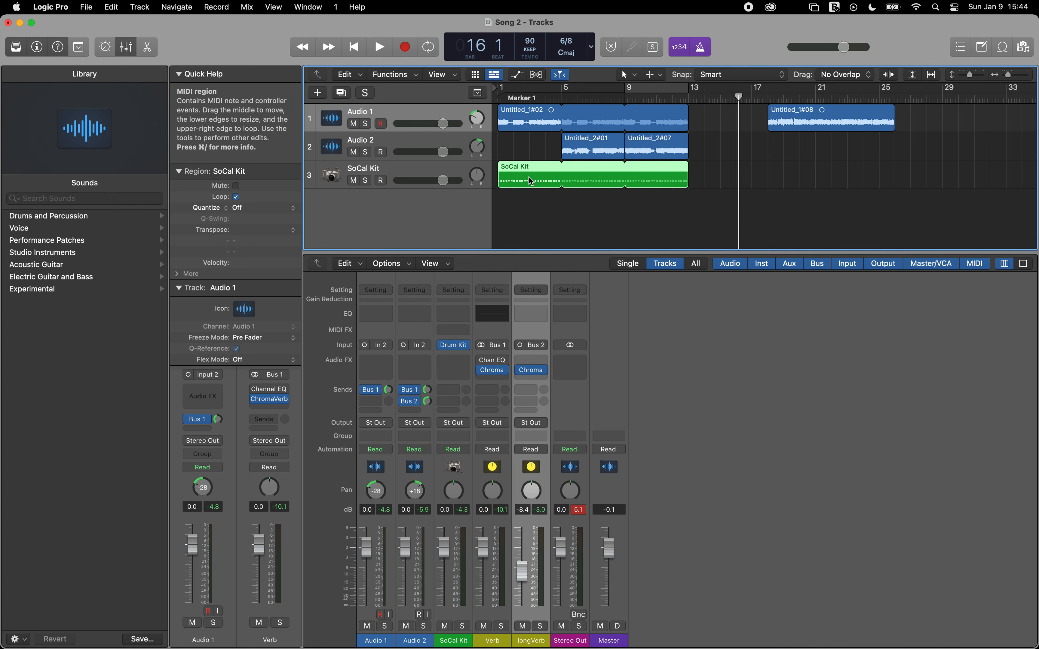
pyautogui.click(126, 48)
pyautogui.click(126, 49)
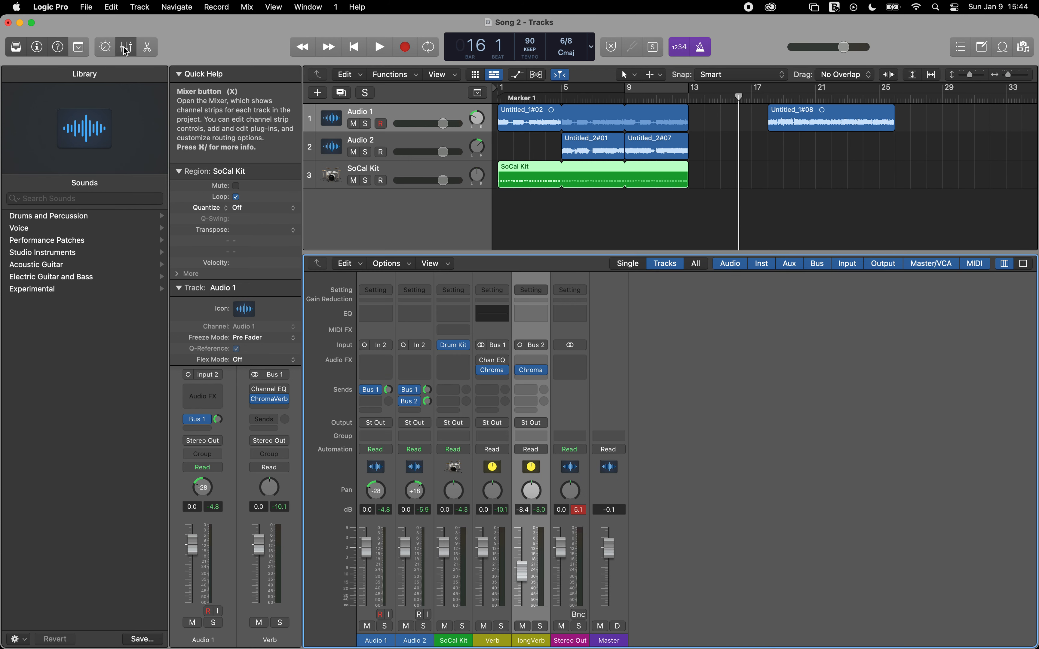
pyautogui.click(106, 49)
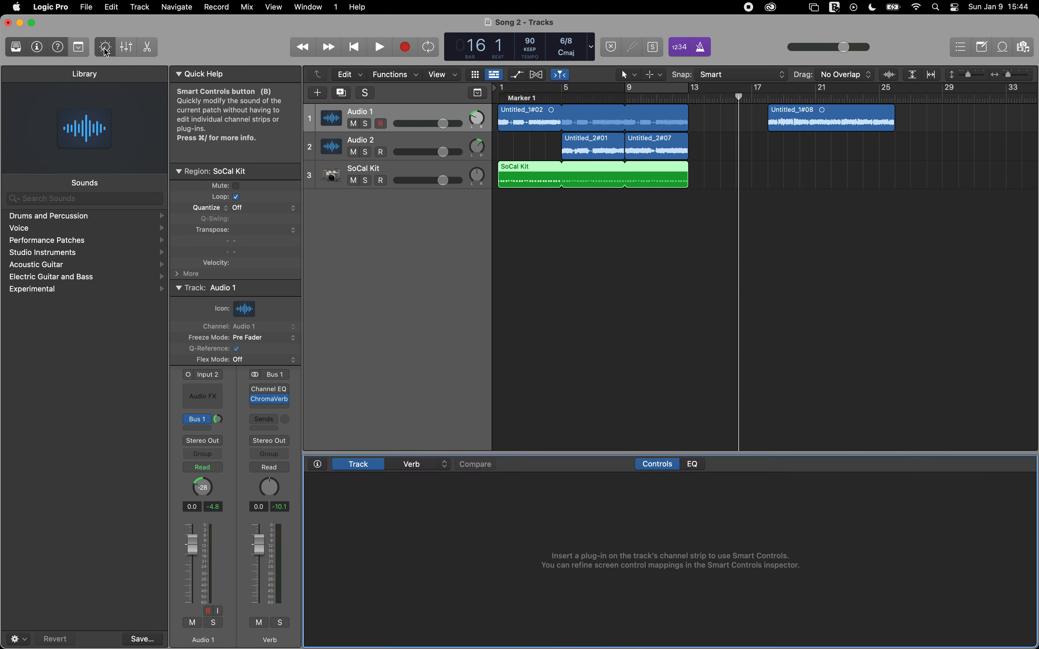
pyautogui.click(106, 48)
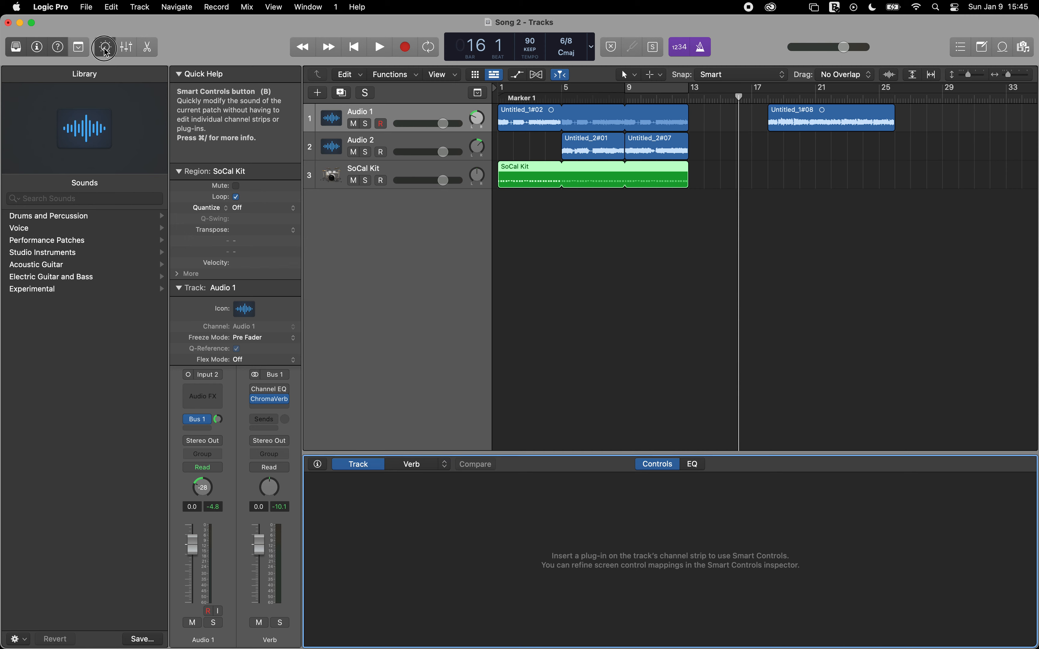
pyautogui.click(106, 48)
pyautogui.click(387, 168)
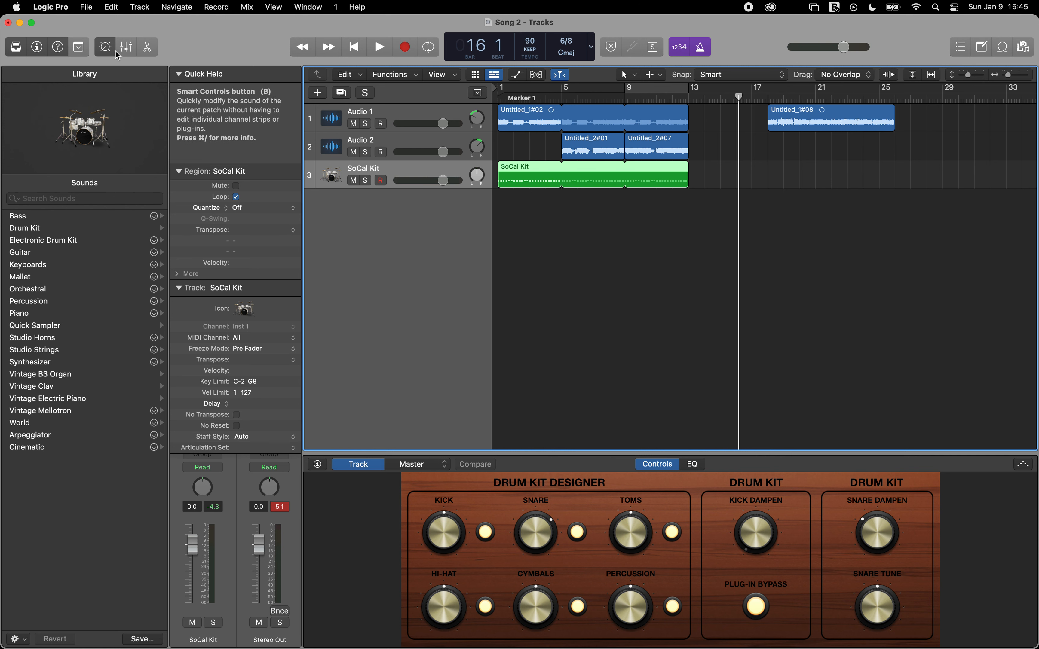
# Step: Open the SoCal Kit region in the Piano Roll and look through its hi-hat, snare and kick notes
pyautogui.click(146, 50)
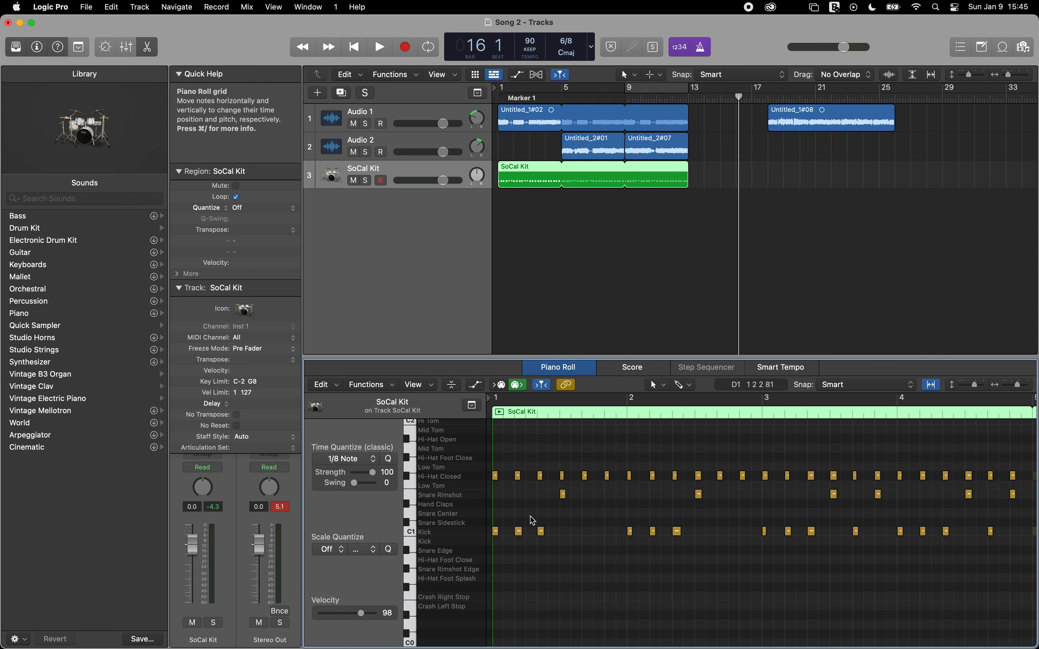
pyautogui.hscroll(10, 702, 528)
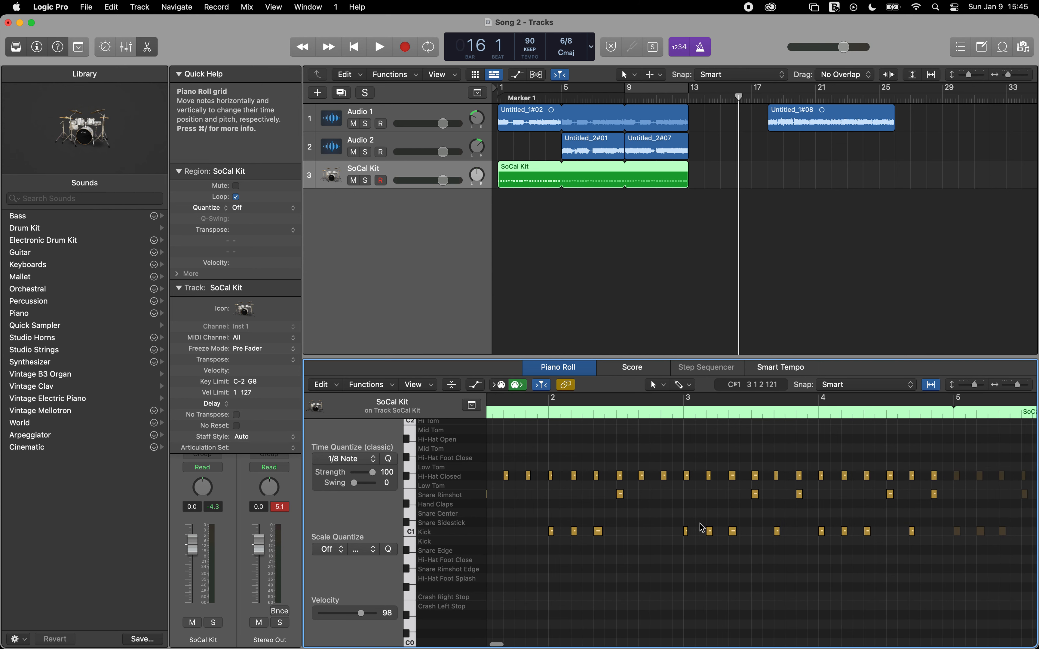
pyautogui.scroll(1, 702, 527)
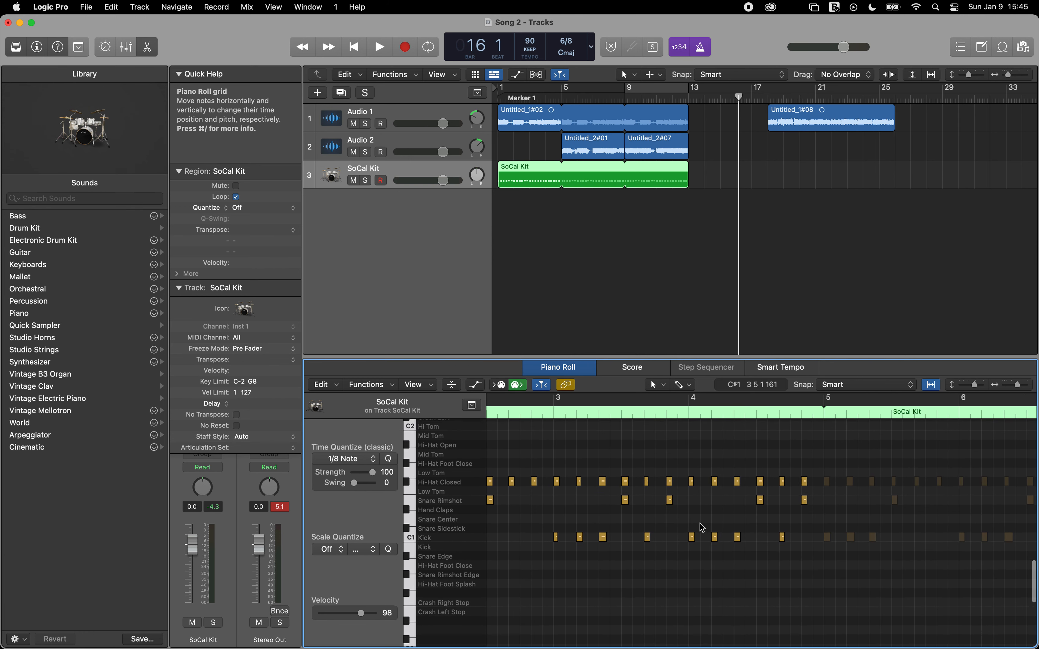
pyautogui.hscroll(4, 702, 528)
pyautogui.hscroll(15, 701, 528)
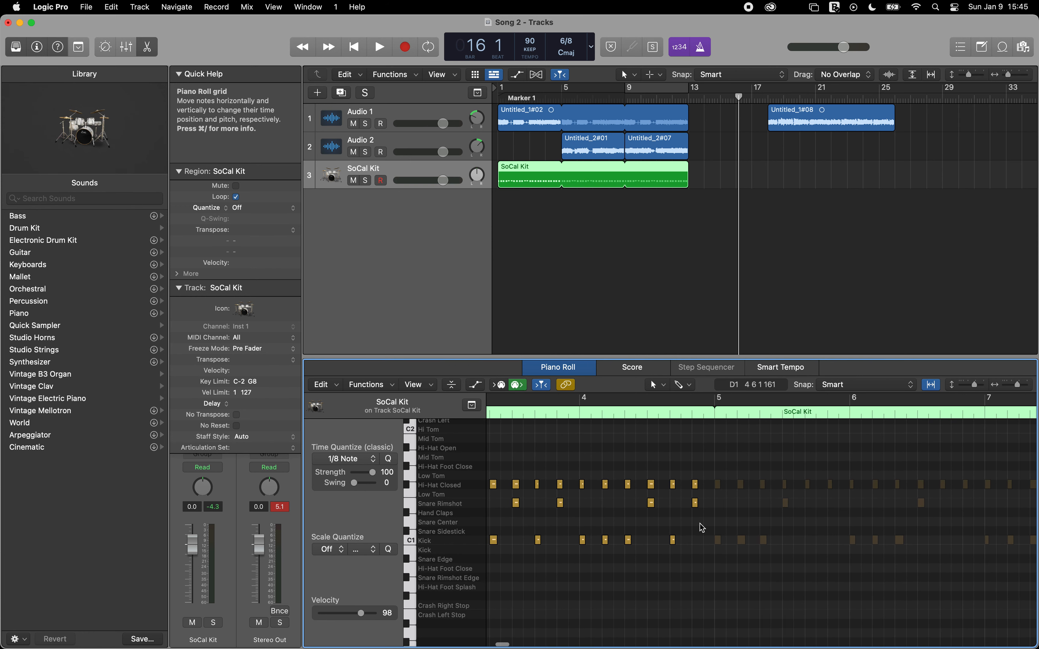
pyautogui.hscroll(-8, 702, 527)
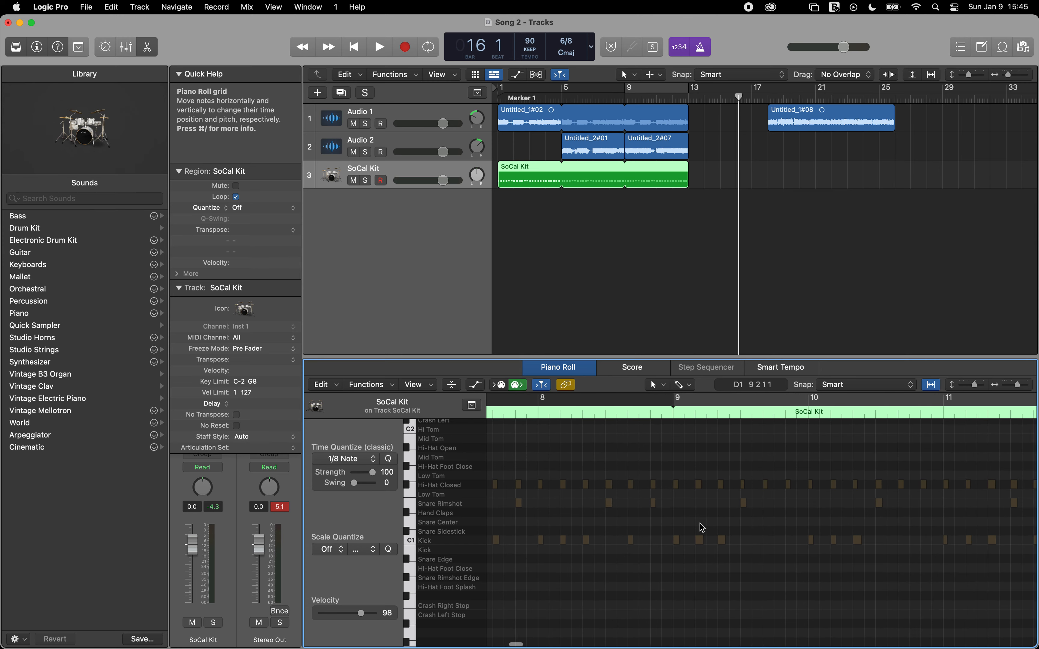
# Step: Return the Piano Roll view and the playhead to the song start, and mute the SoCal Kit track
pyautogui.hscroll(-15, 695, 534)
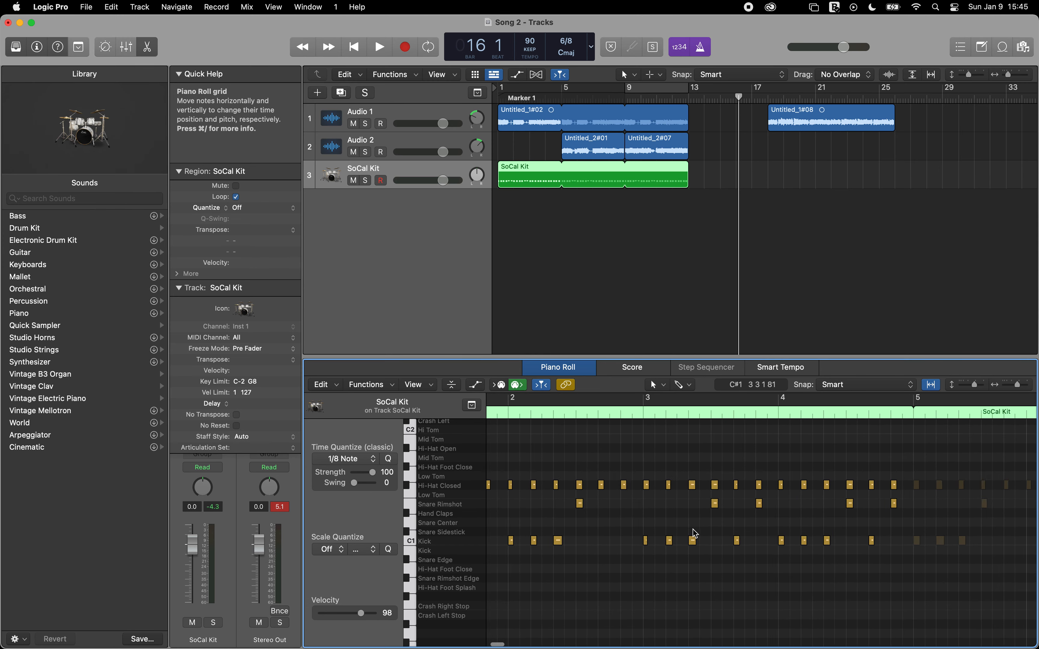
pyautogui.scroll(10, 695, 534)
pyautogui.scroll(-10, 695, 534)
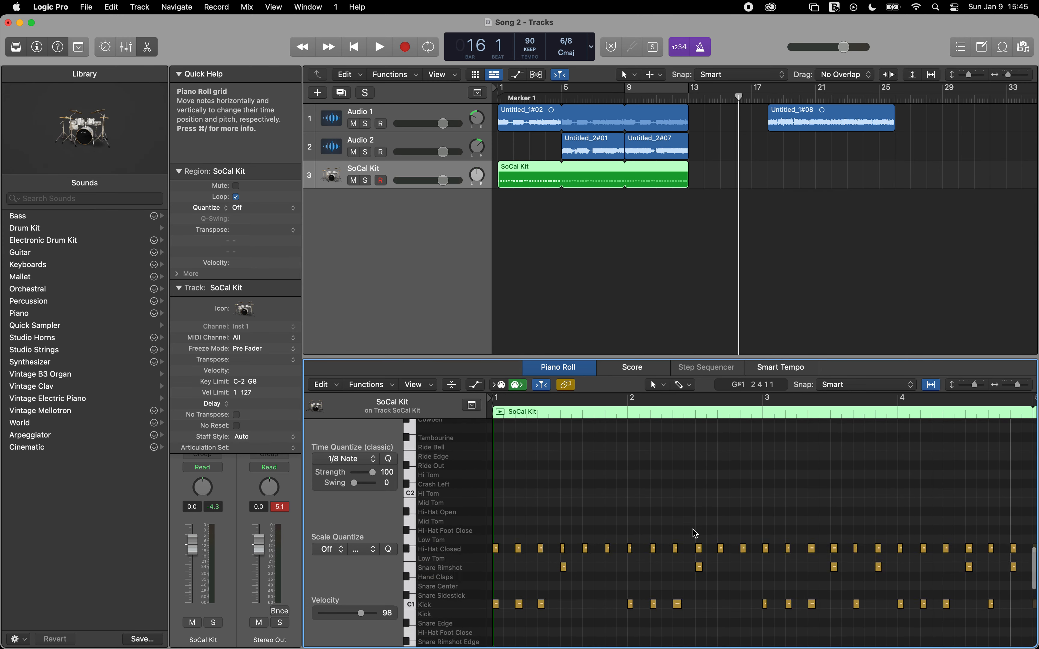
pyautogui.scroll(-2, 695, 533)
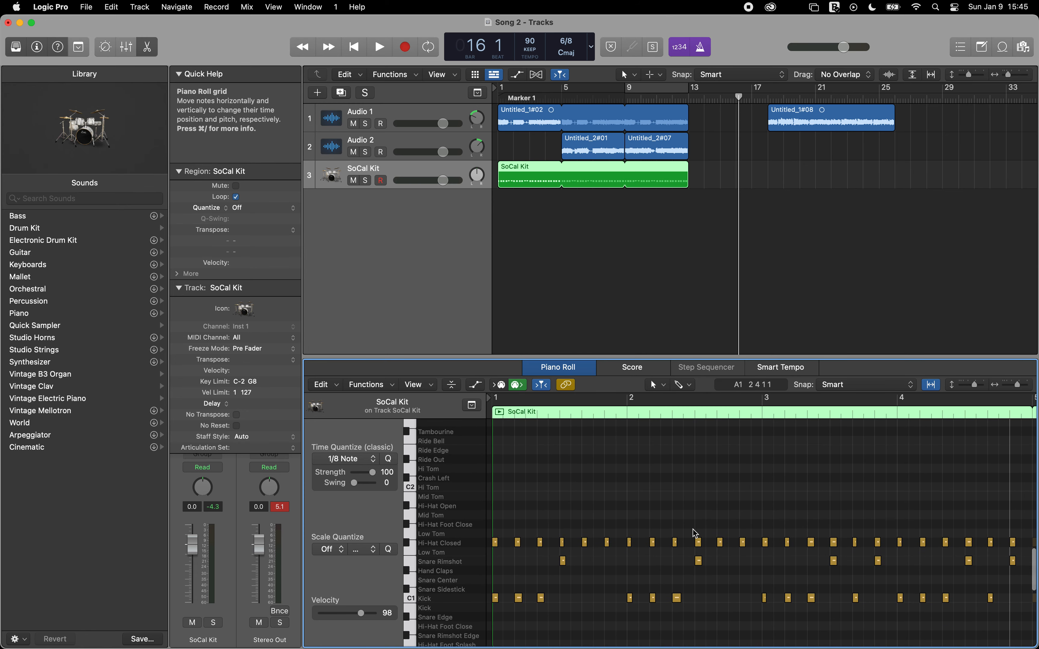
pyautogui.press('Return')
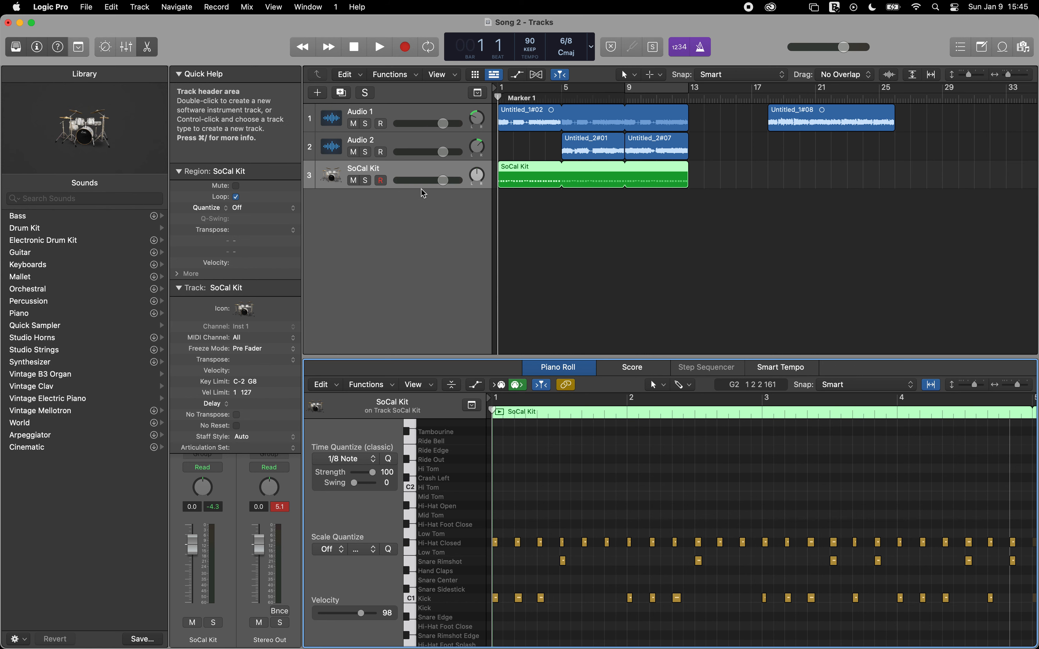
pyautogui.click(353, 181)
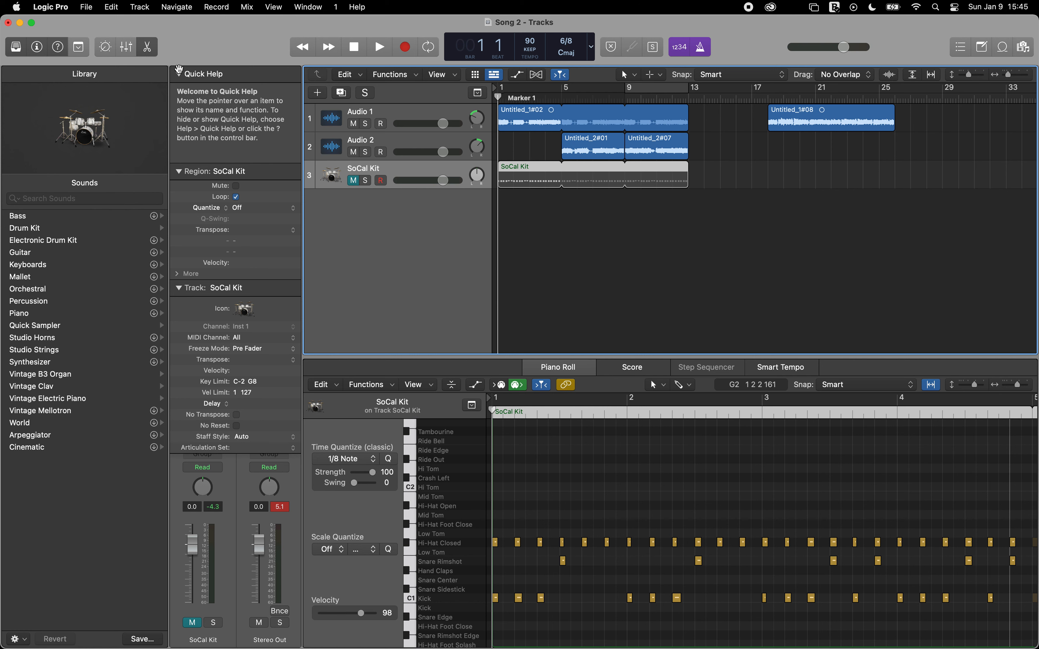
# Step: Collapse the Quick Help, Region and Track sections of the inspector
pyautogui.click(178, 74)
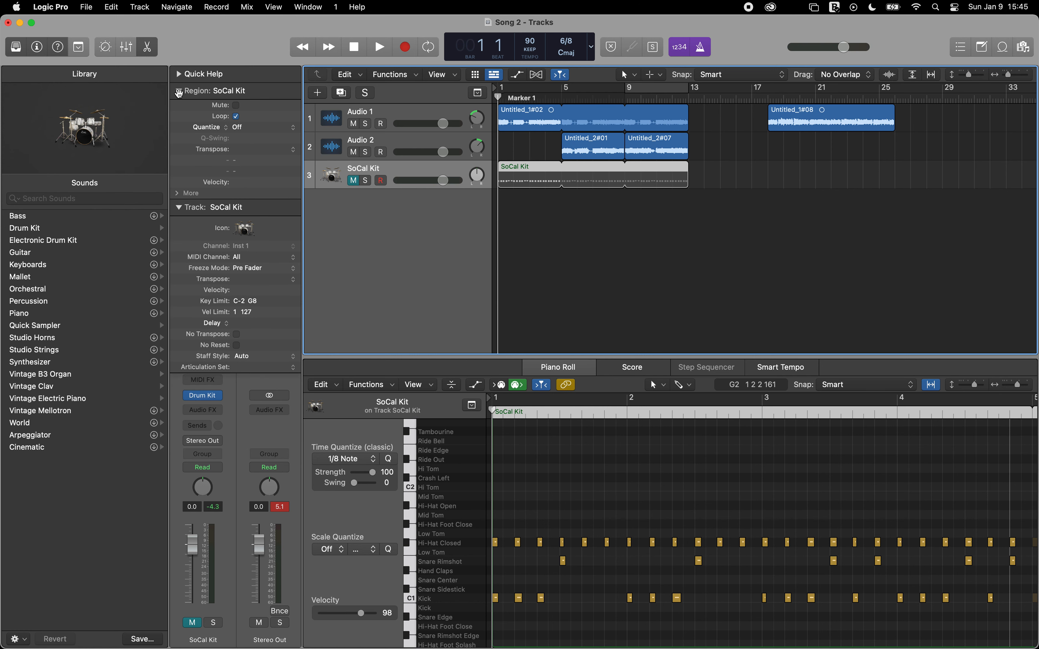
pyautogui.click(178, 92)
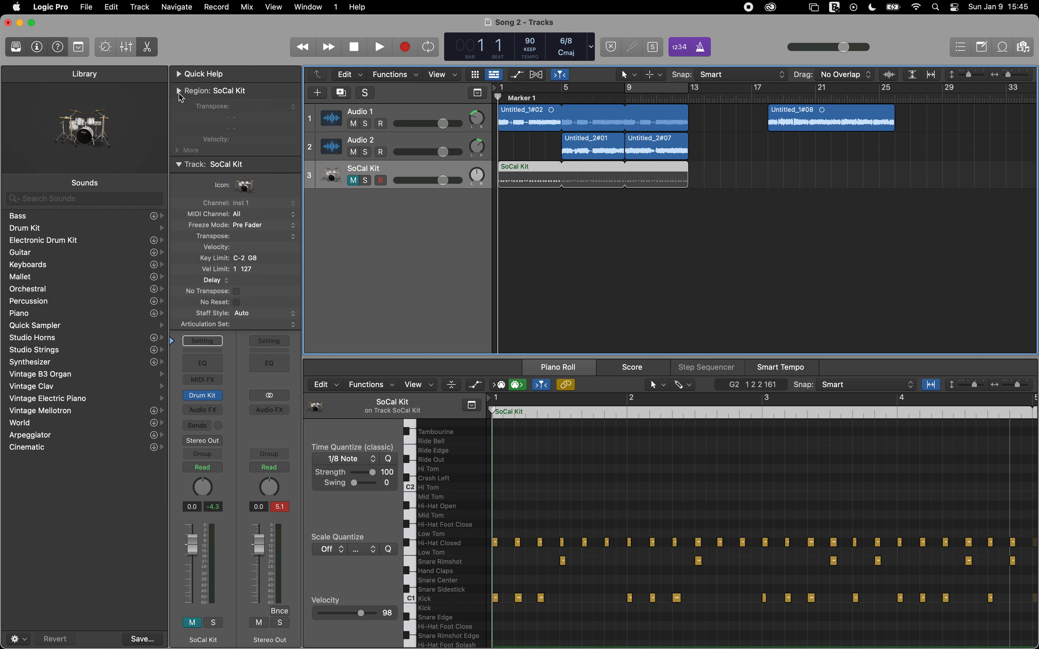
pyautogui.click(178, 109)
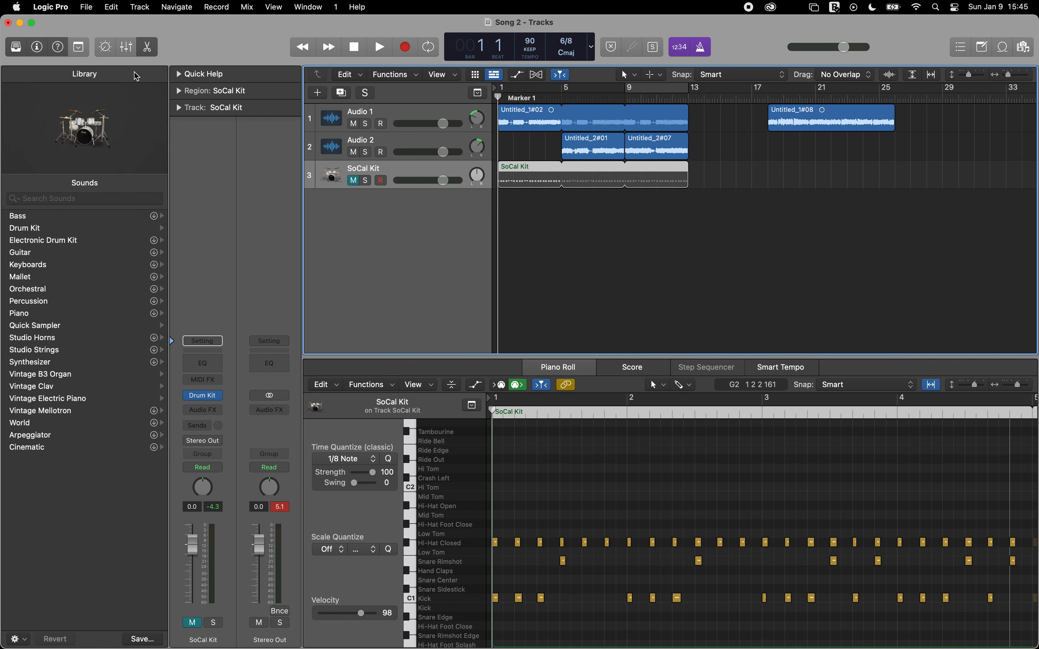
# Step: Toggle the toolbar, Smart Controls and editor displays, leaving the area below the tracks closed
pyautogui.click(79, 48)
pyautogui.click(79, 48)
pyautogui.click(106, 47)
pyautogui.click(106, 48)
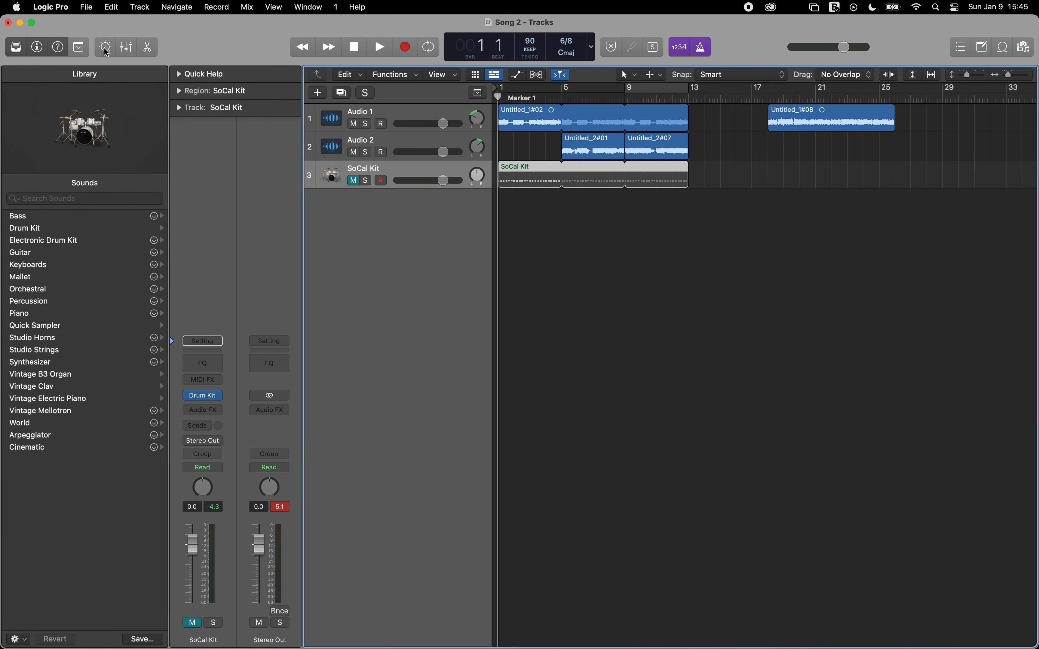
pyautogui.click(151, 47)
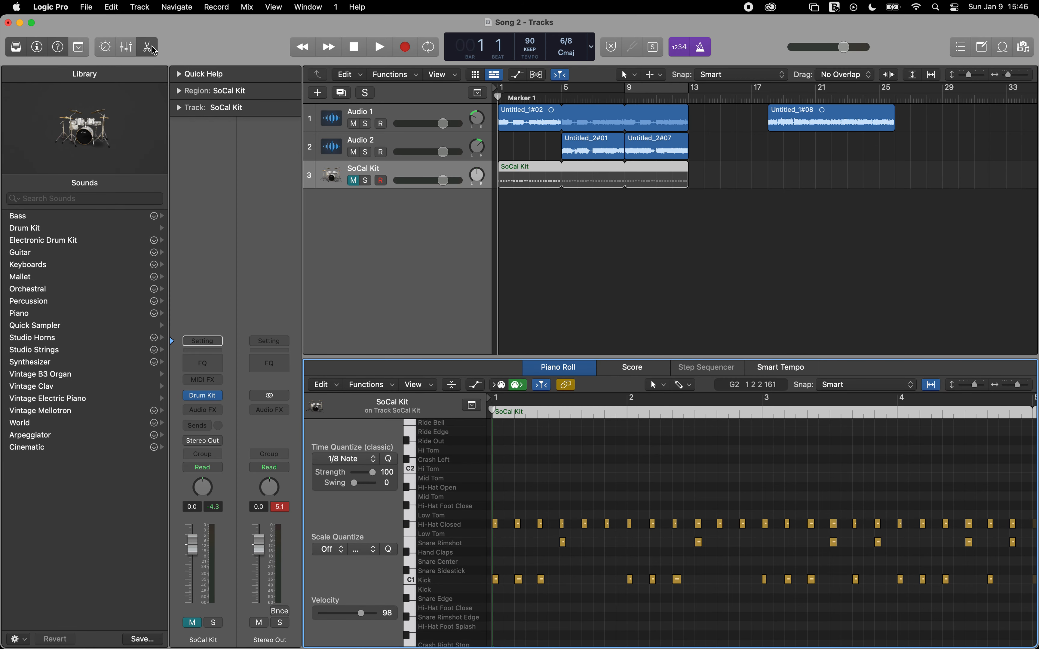
pyautogui.click(150, 47)
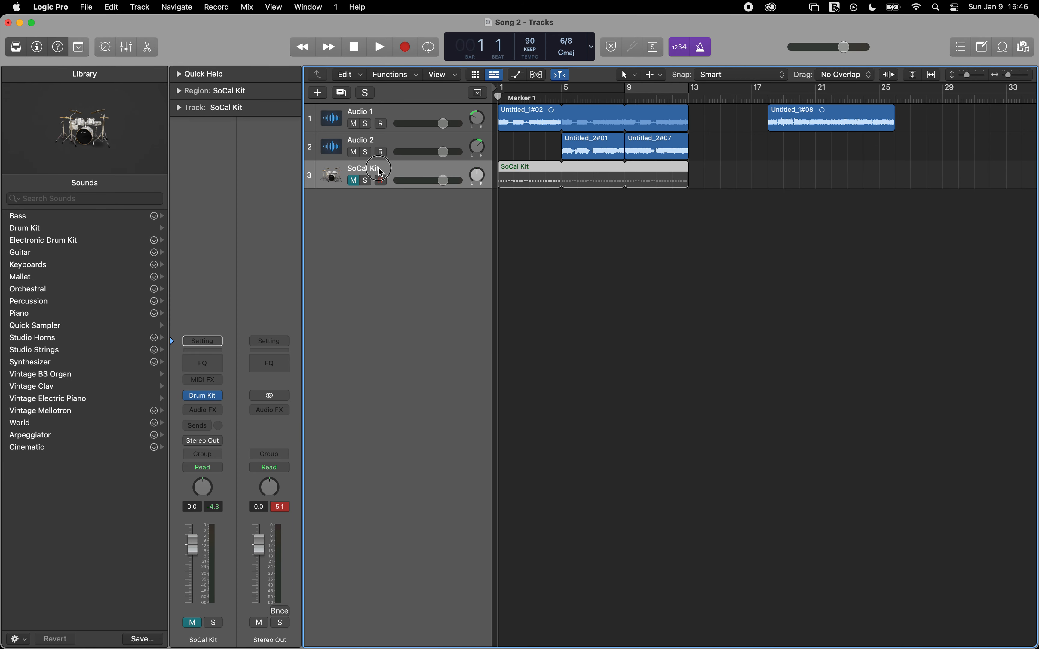
# Step: Add a new Drummer track below the muted SoCal Kit track and play the song with it
pyautogui.click(141, 7)
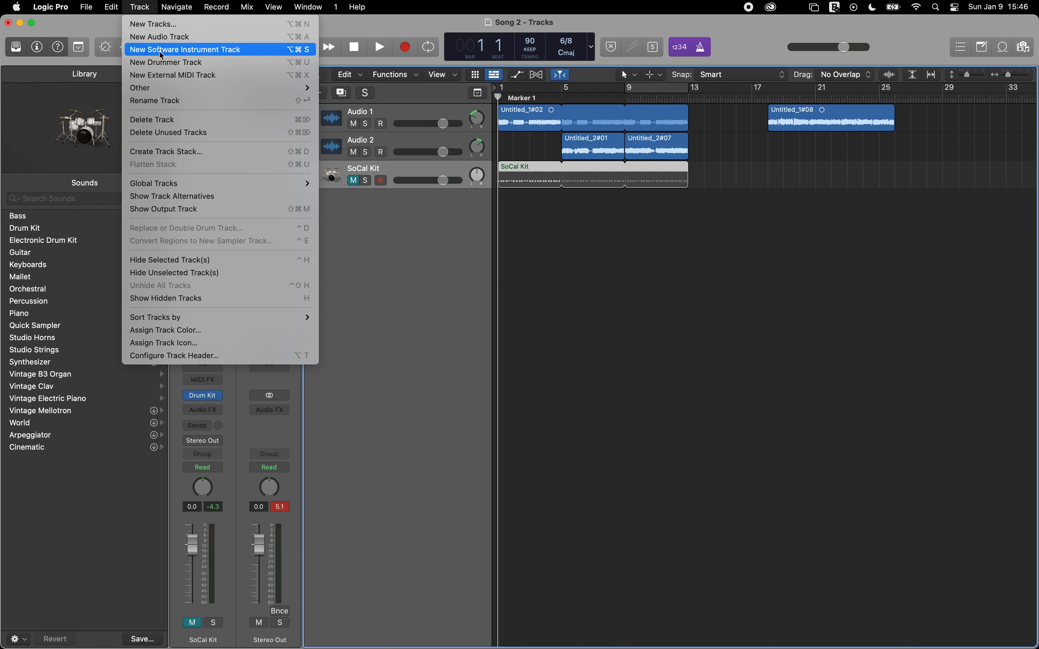
pyautogui.click(164, 64)
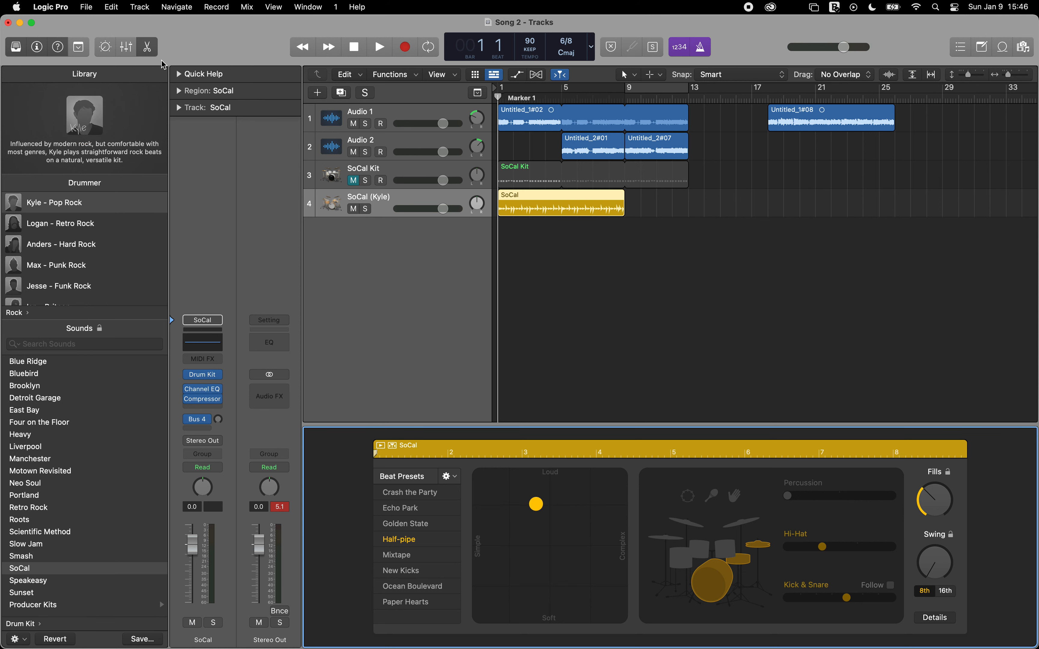
pyautogui.press('space')
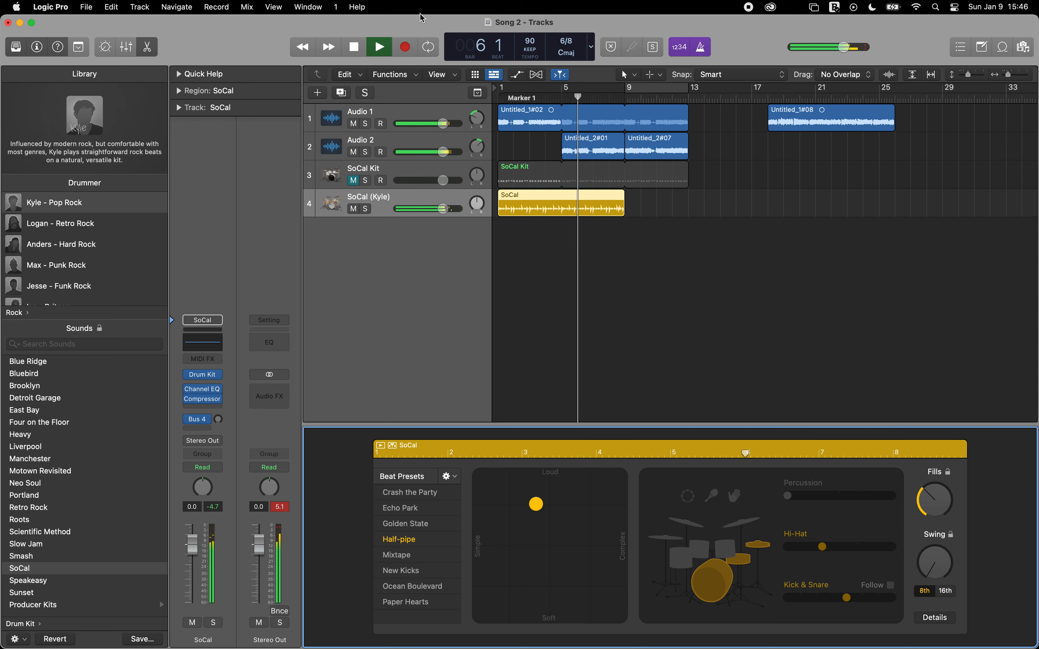
# Step: Lower the Audio 2 track volume slightly during playback, and stop at bar 9
pyautogui.click(442, 152)
pyautogui.moveTo(443, 152); pyautogui.dragTo(431, 152)
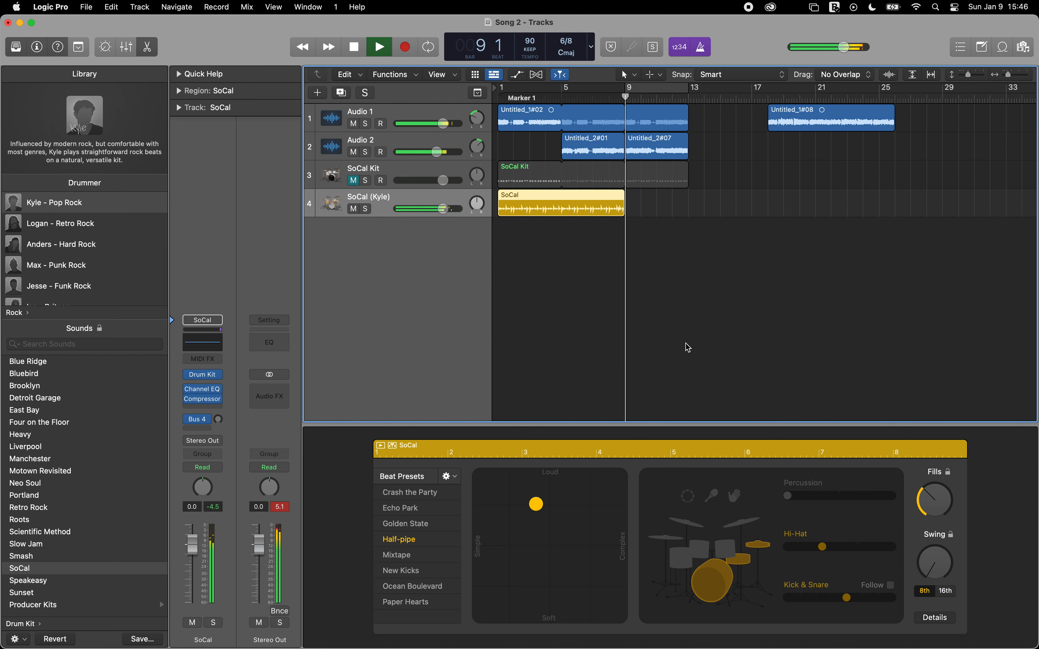
pyautogui.press('space')
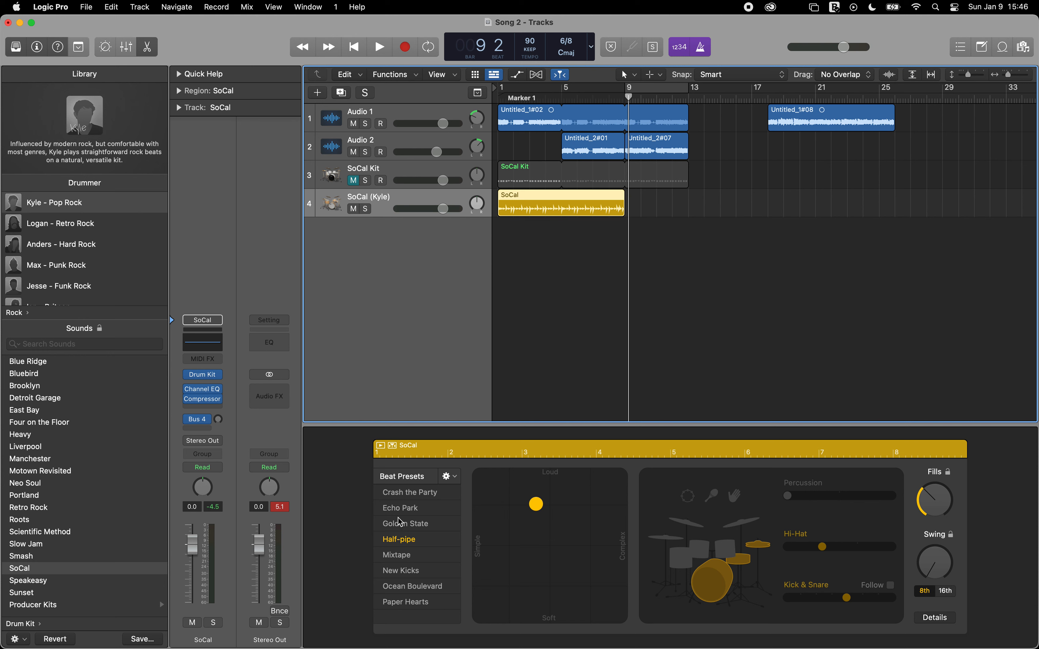
# Step: Apply the Echo Park beat preset and, while playing from the start, move the drummer's XY puck to the Simple edge
pyautogui.click(398, 509)
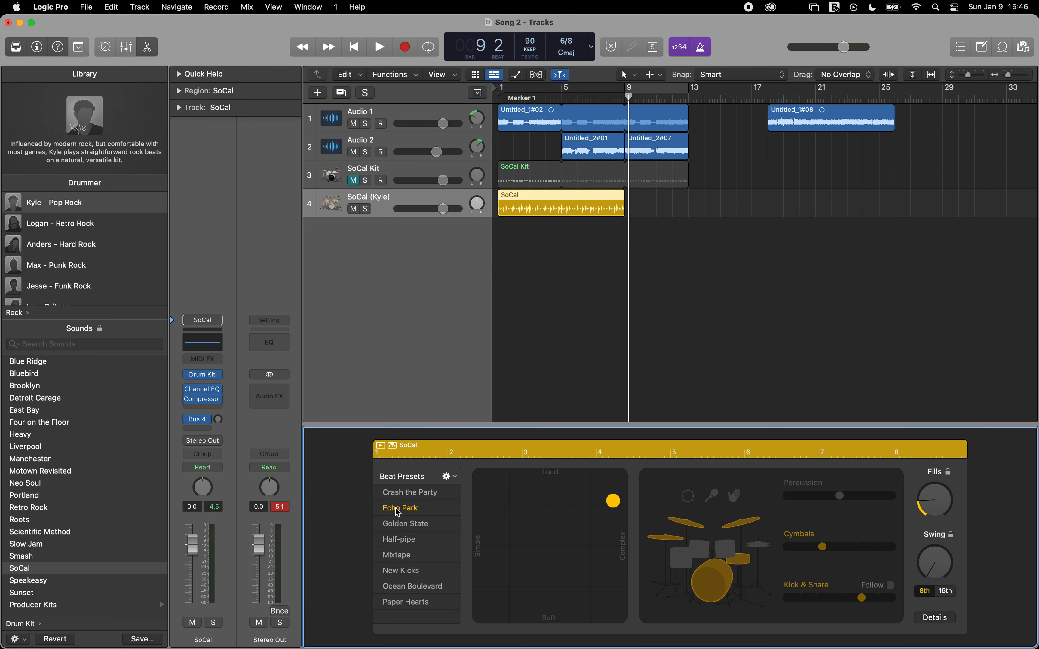
pyautogui.press('Return')
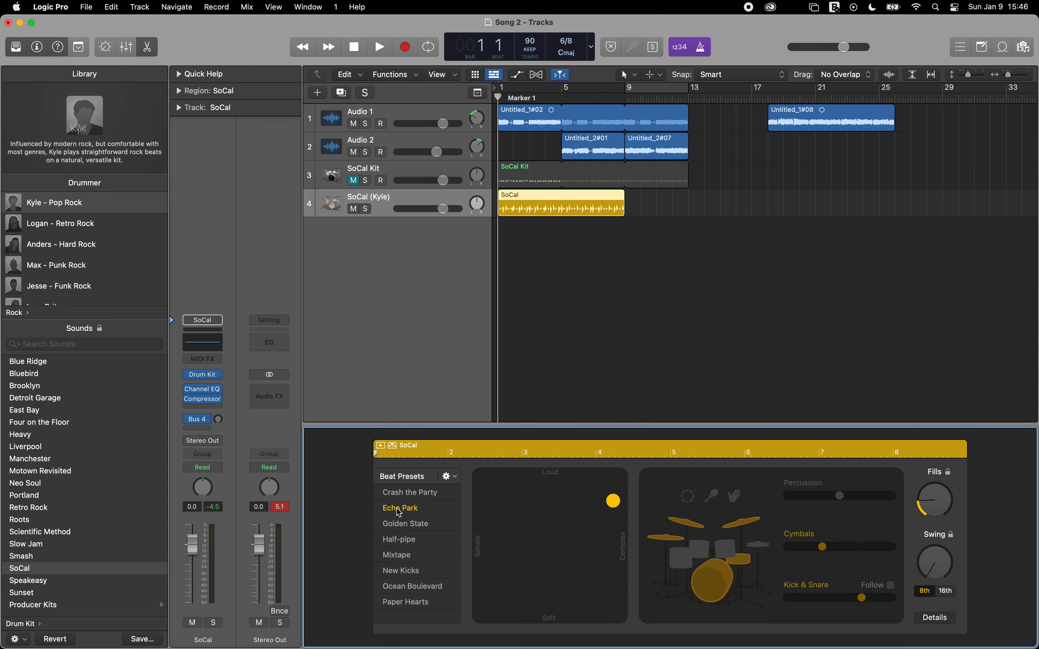
pyautogui.press('space')
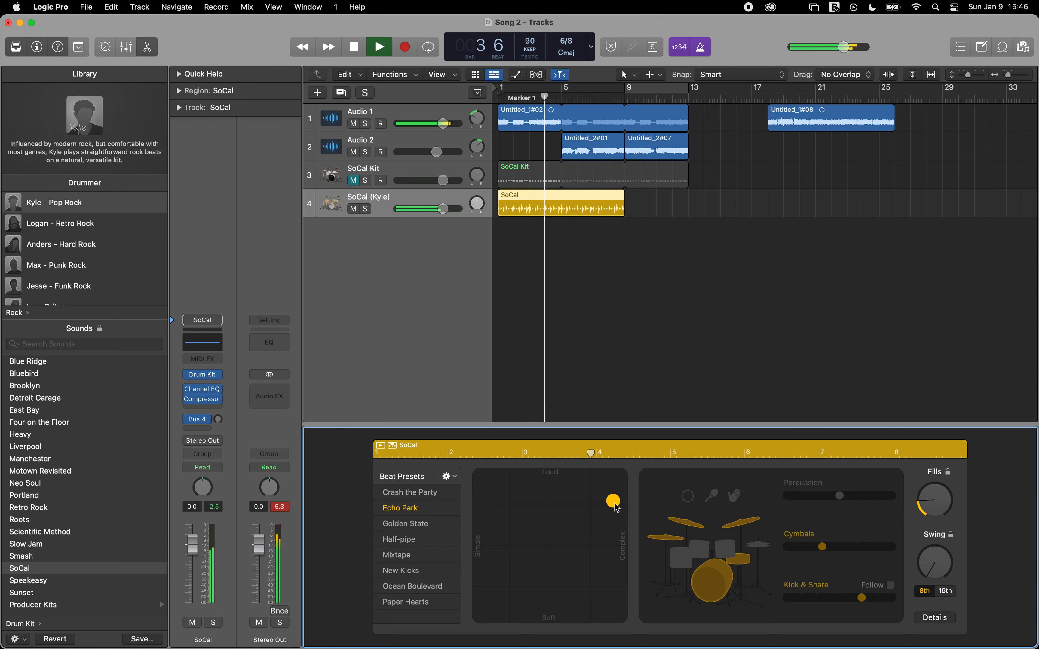
pyautogui.moveTo(615, 507); pyautogui.dragTo(491, 553)
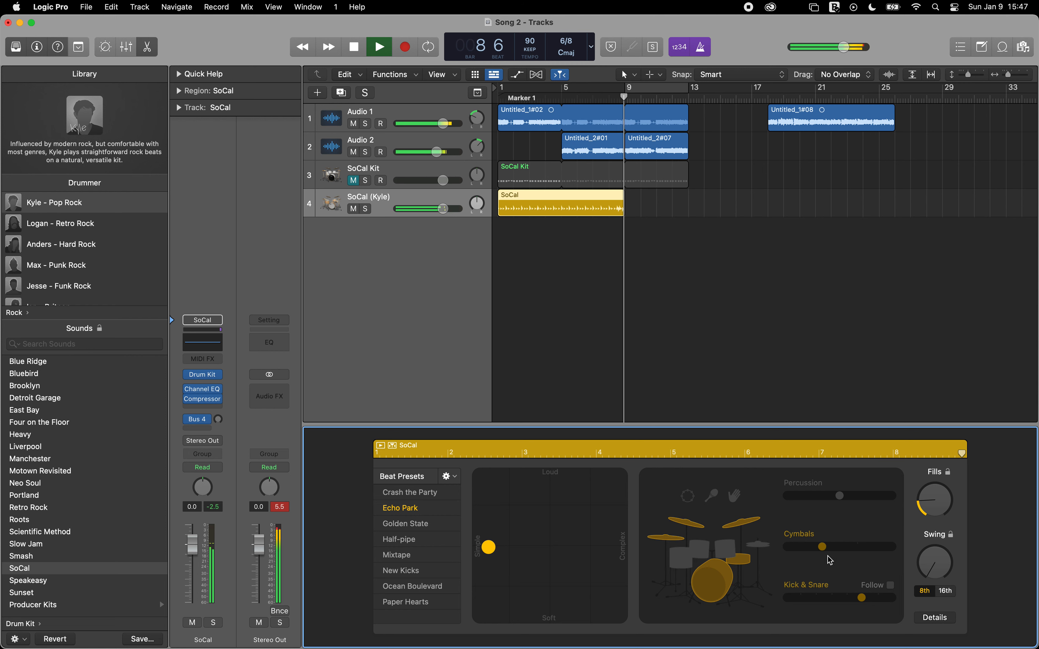
pyautogui.press('space')
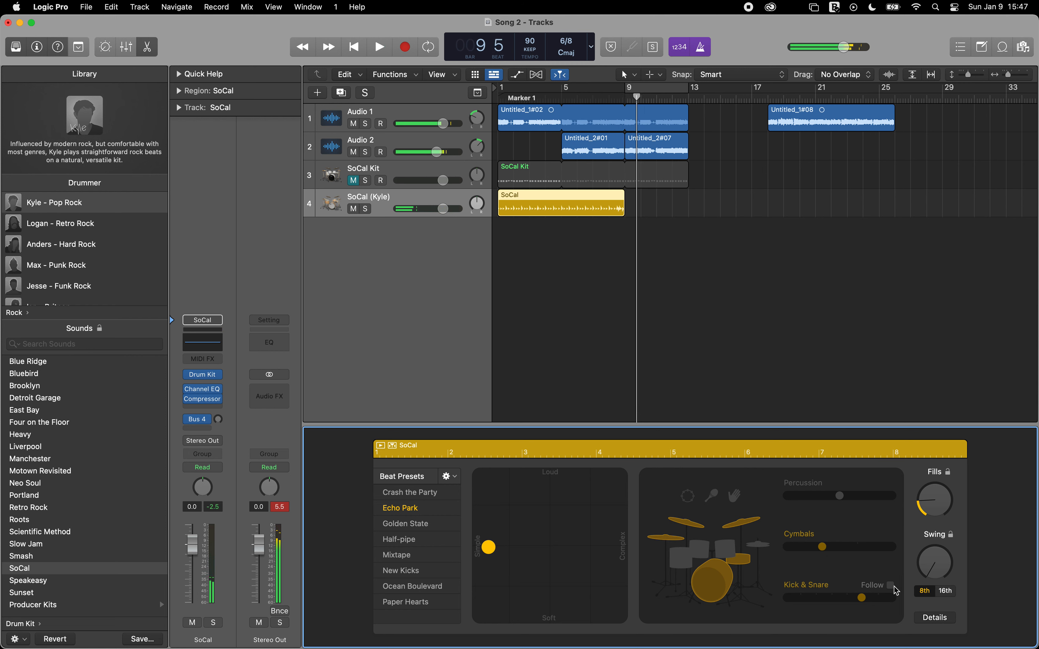
pyautogui.press('Return')
# Step: Turn on Follow for the drummer's Kick & Snare and set it to follow Audio 1
pyautogui.click(890, 585)
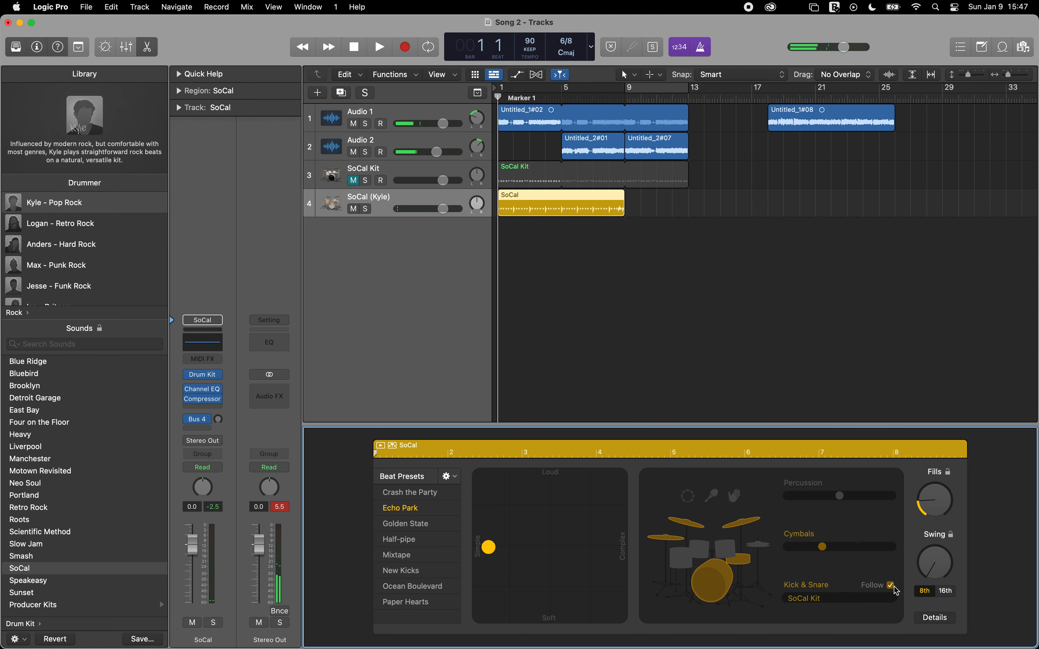
pyautogui.click(892, 601)
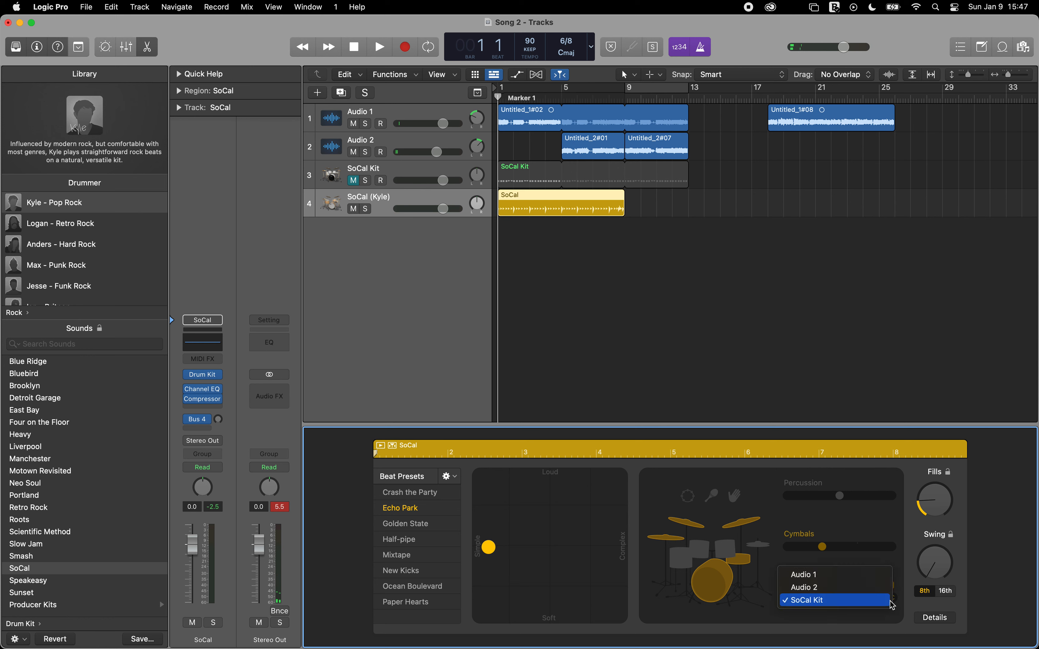
pyautogui.click(887, 580)
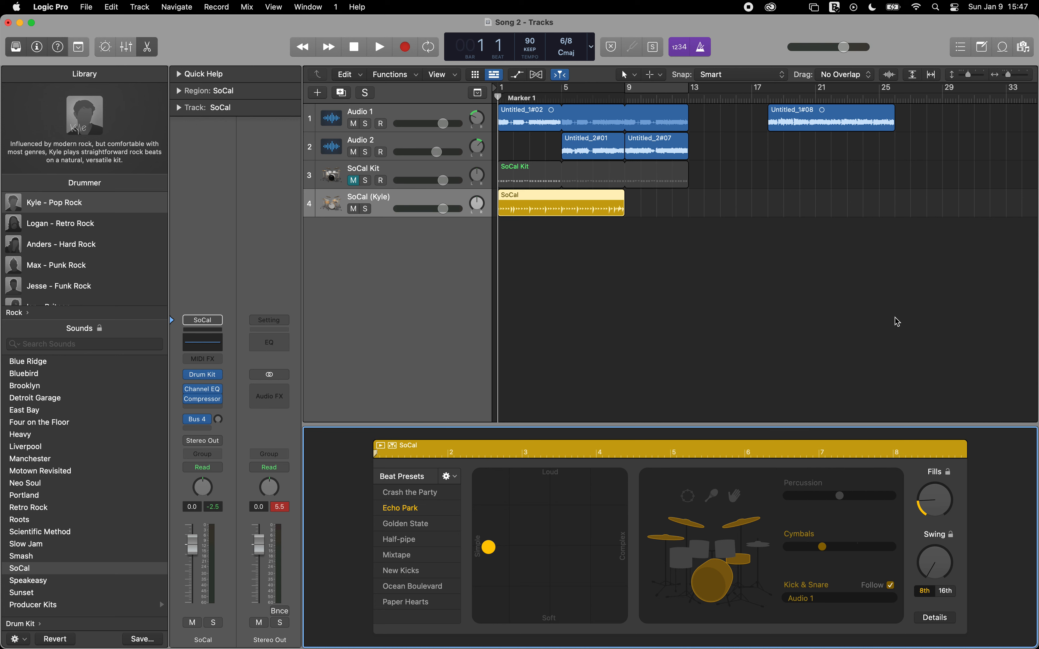
# Step: Play the song while moving the XY puck to the middle and up toward Loud and Complex, and return to the start
pyautogui.press('space')
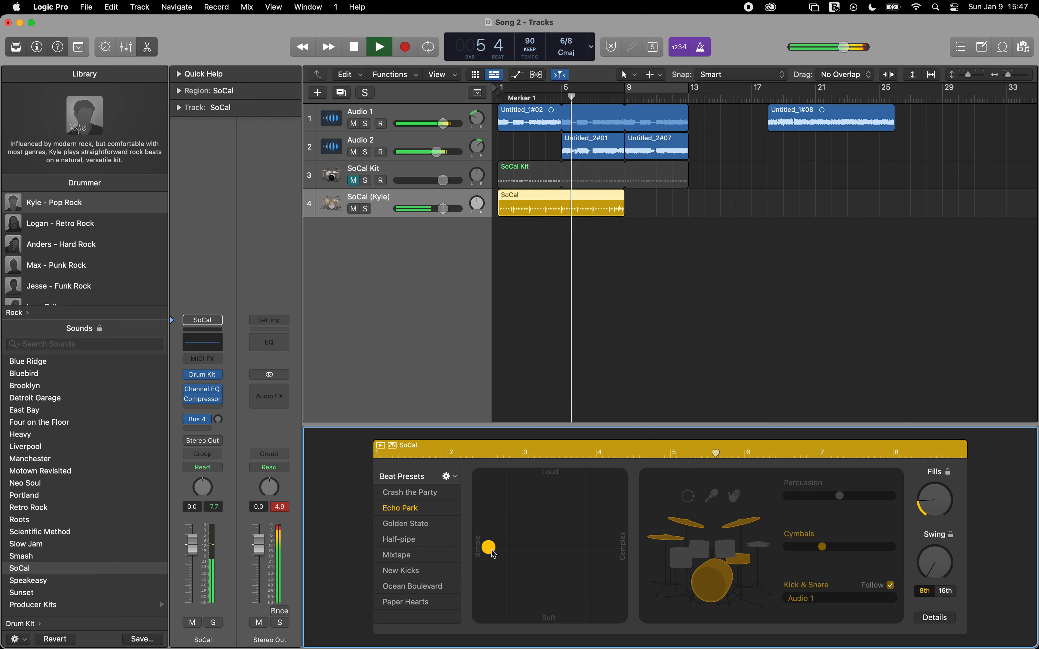
pyautogui.moveTo(491, 549); pyautogui.dragTo(556, 551)
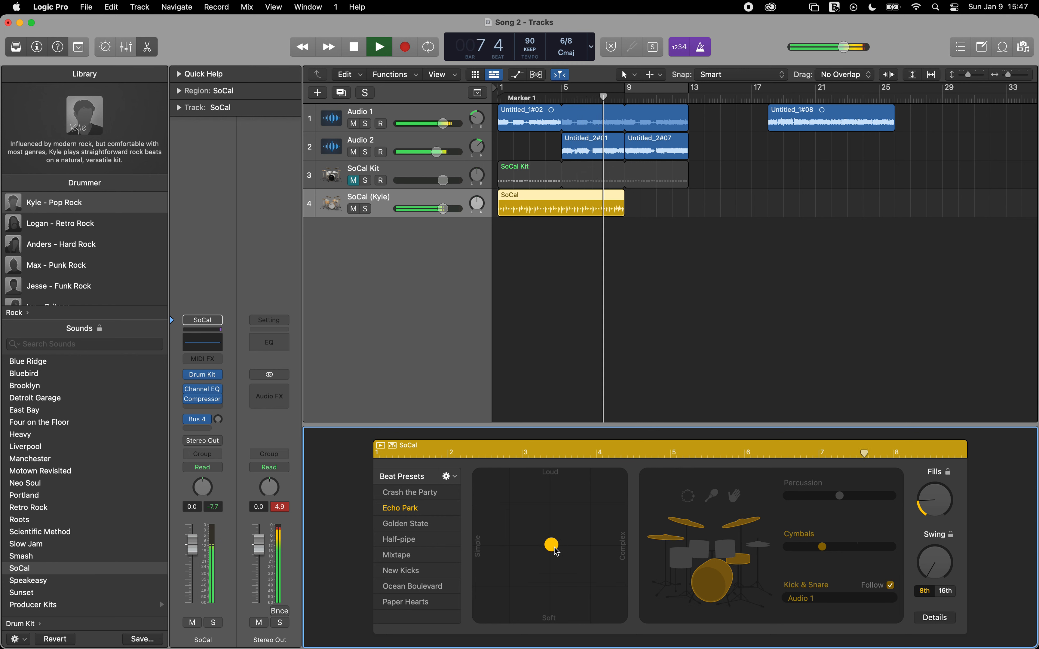
pyautogui.click(555, 551)
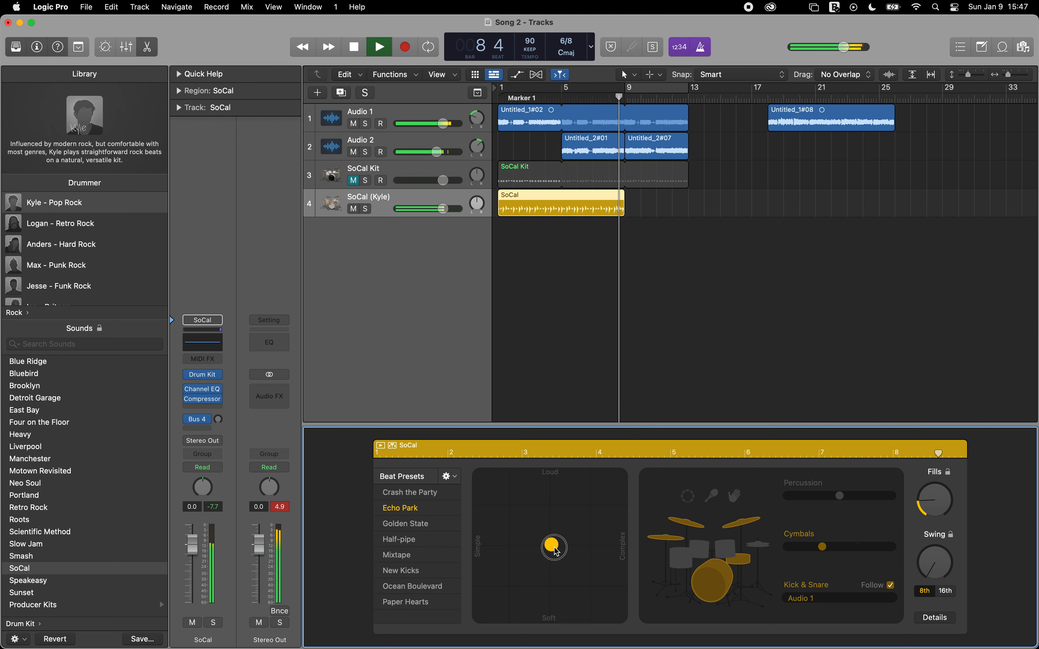
pyautogui.moveTo(555, 551); pyautogui.dragTo(570, 512)
pyautogui.press('space')
pyautogui.press('Return')
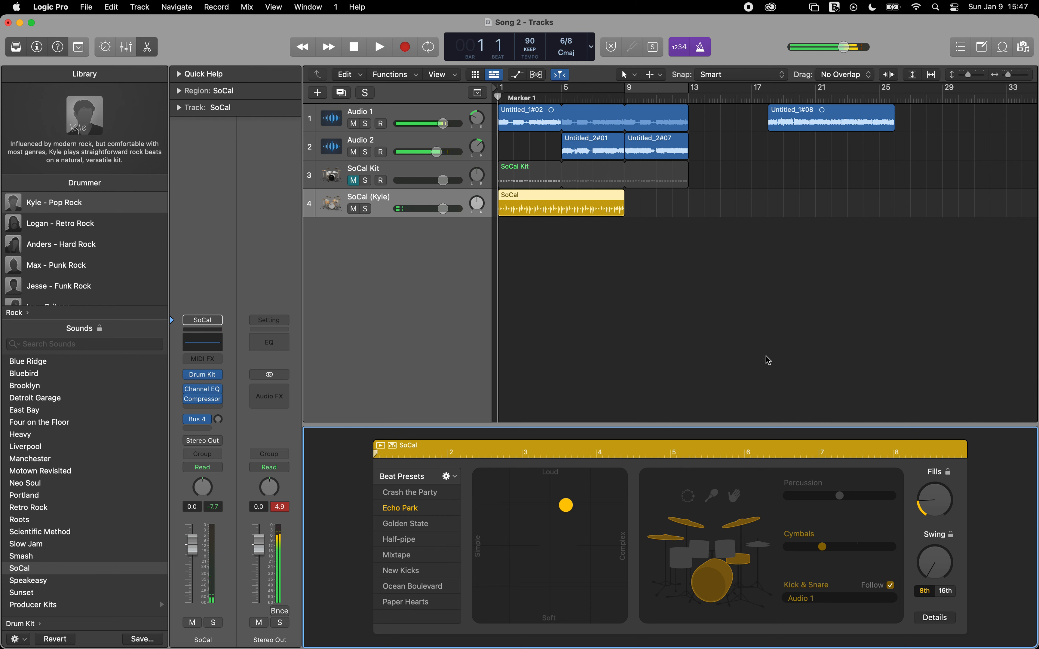
# Step: During playback, swap the drummer's cymbals for the hi-hat and move the XY puck close to the Complex edge
pyautogui.press('space')
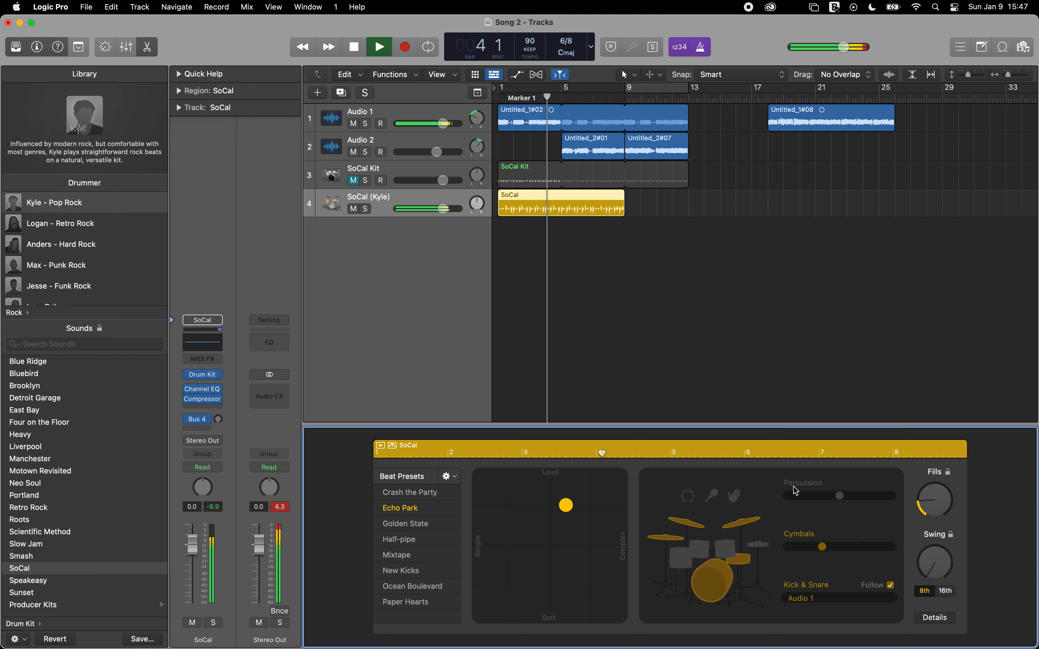
pyautogui.click(758, 546)
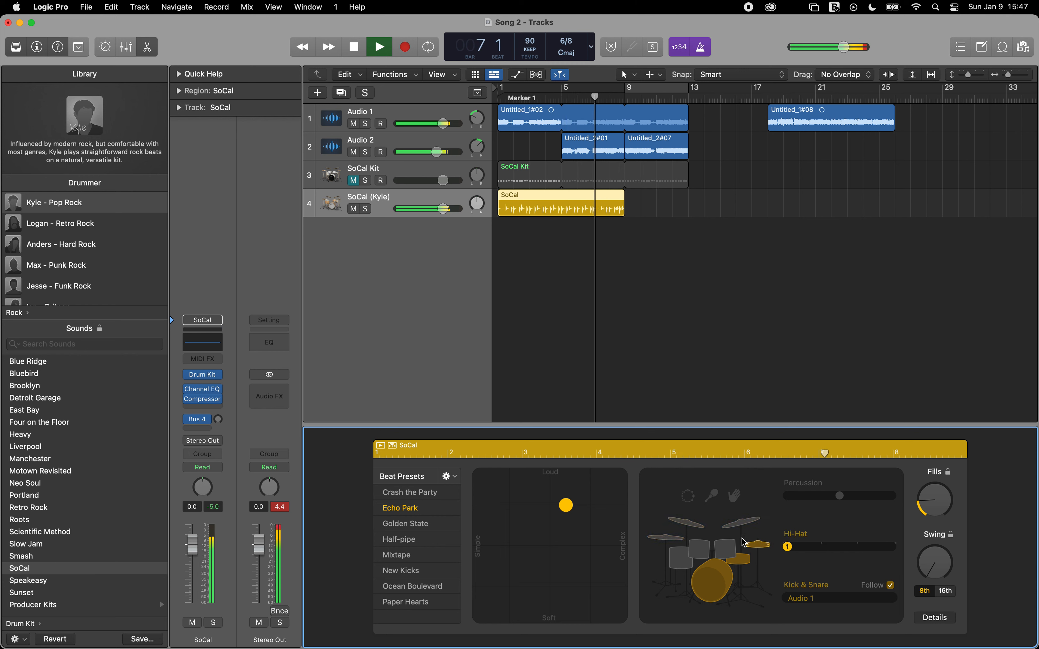
pyautogui.moveTo(565, 505); pyautogui.dragTo(617, 522)
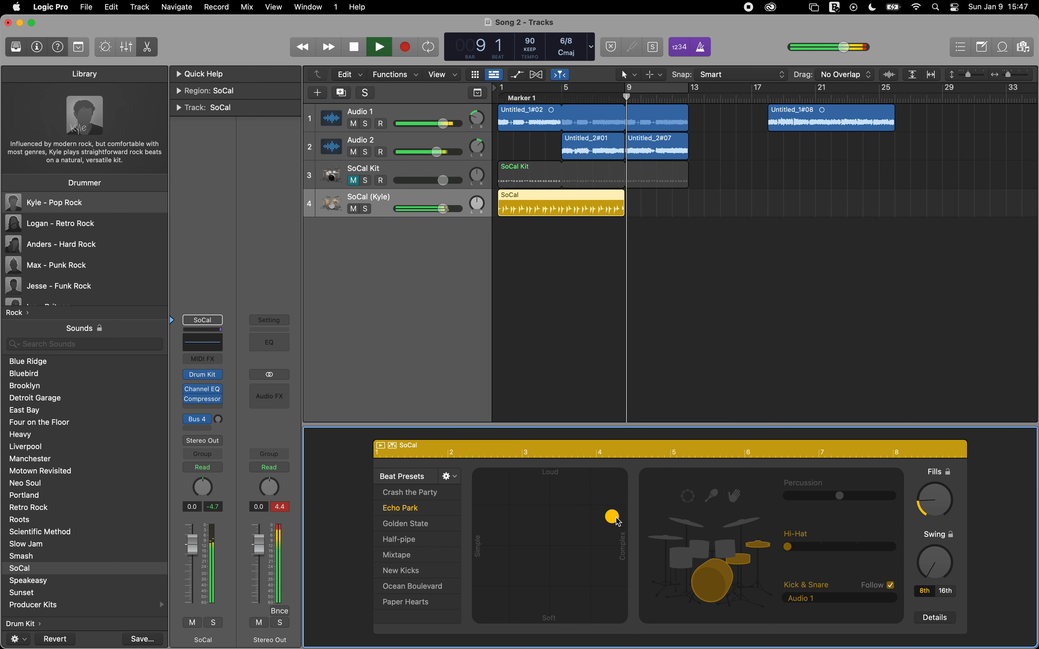
pyautogui.press('space')
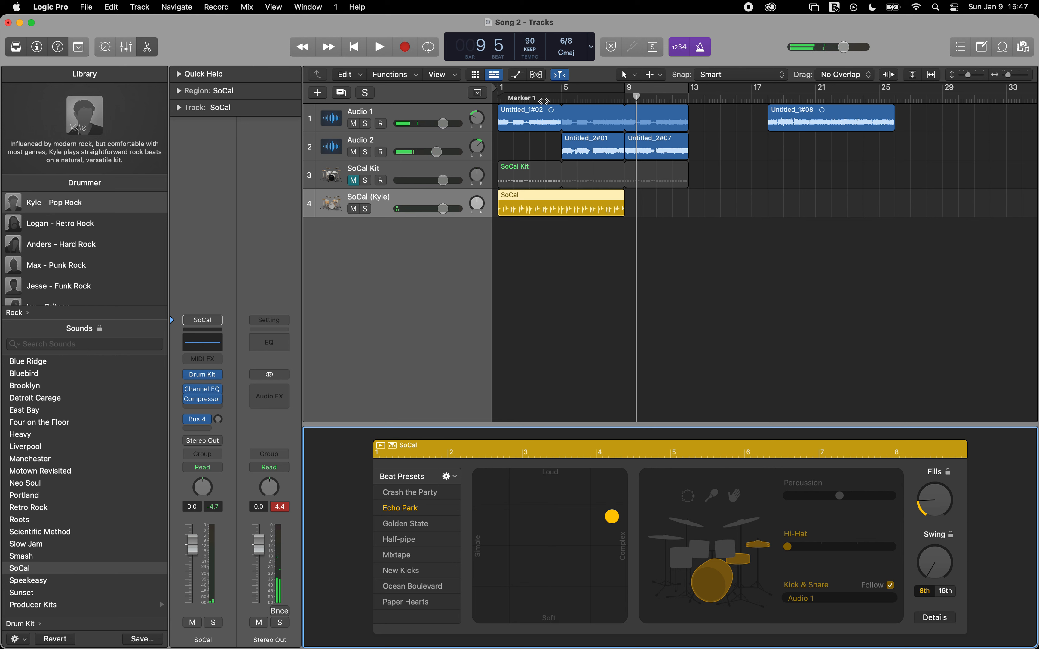
# Step: Add a second Drummer region at bar 9 and shorten it to end at bar 13 with the audio regions
pyautogui.click(631, 205)
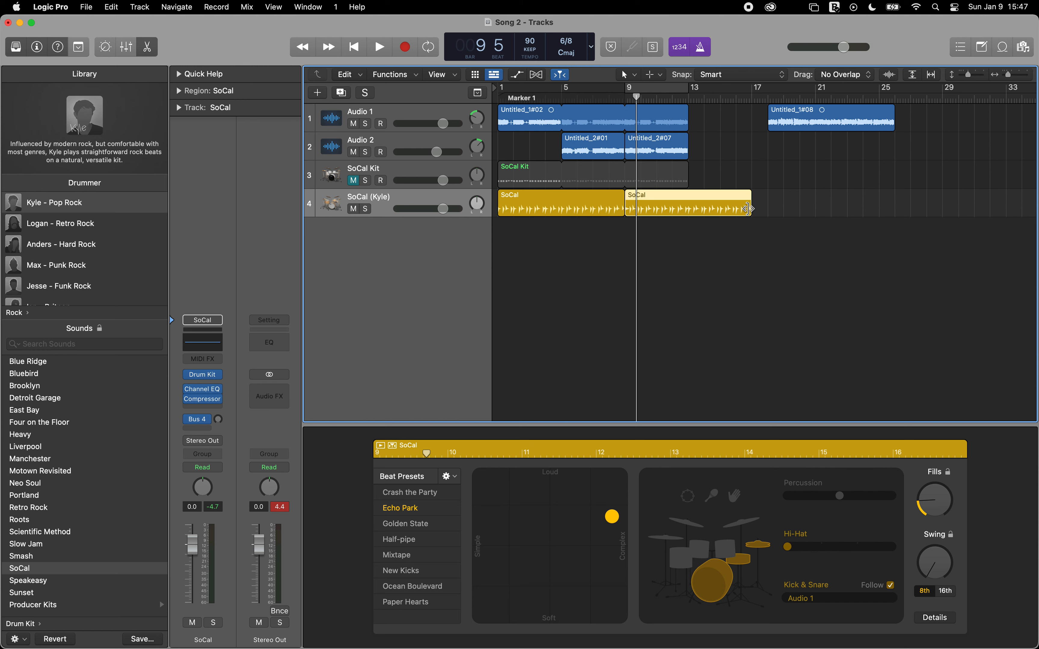
pyautogui.moveTo(747, 208); pyautogui.dragTo(685, 217)
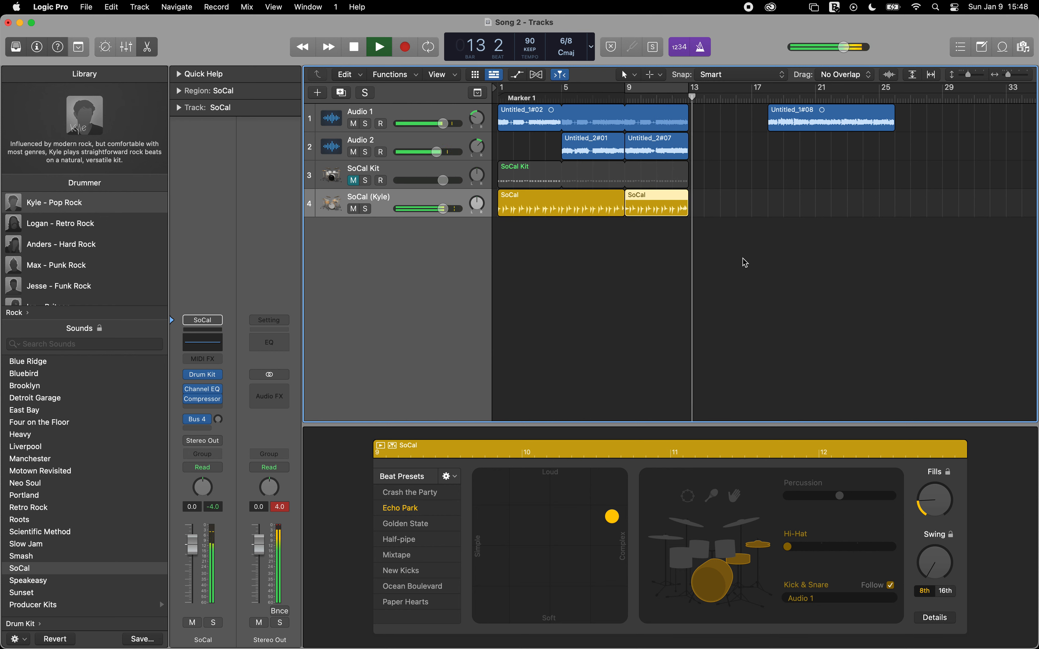
# Step: Raise the Fills amount of the second Drummer region, and raise it to about the middle for both Drummer regions together
pyautogui.moveTo(924, 503); pyautogui.dragTo(928, 468)
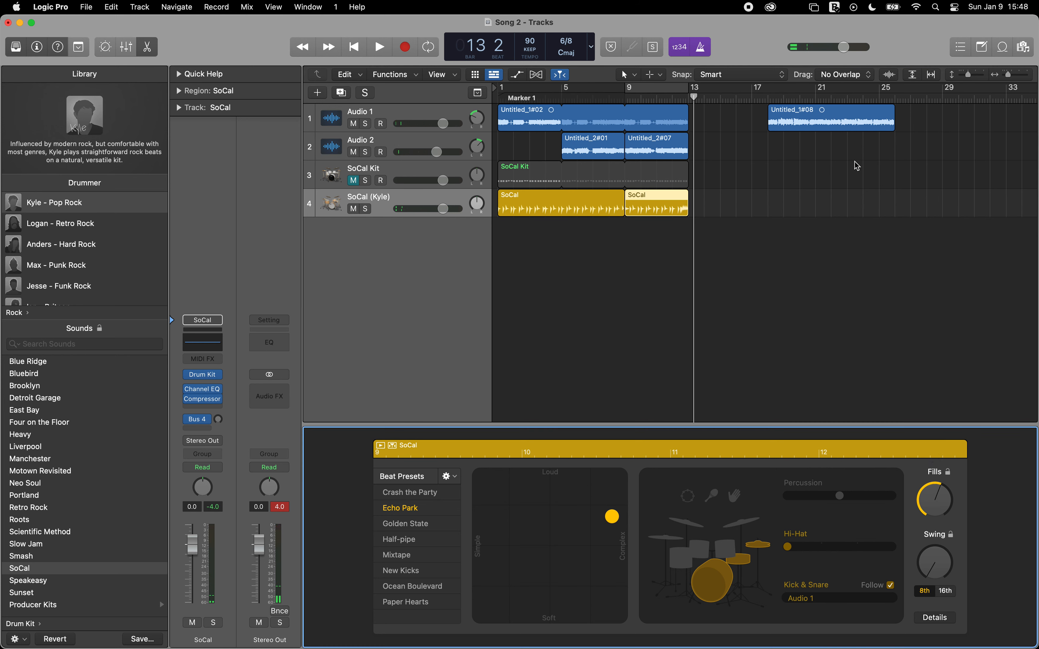
pyautogui.press('Return')
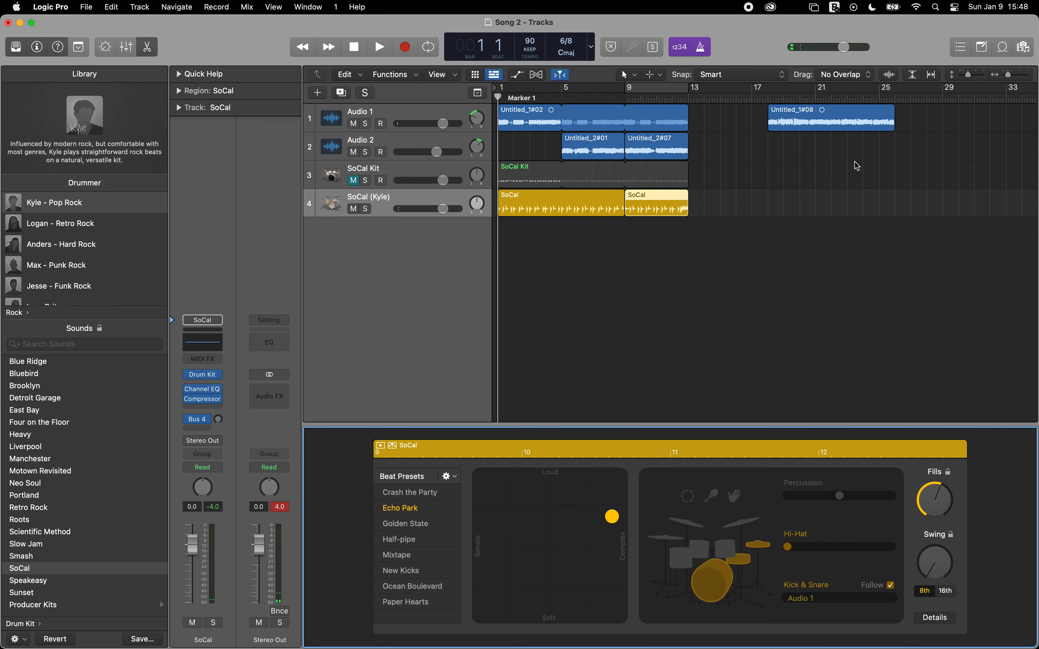
pyautogui.click(553, 201)
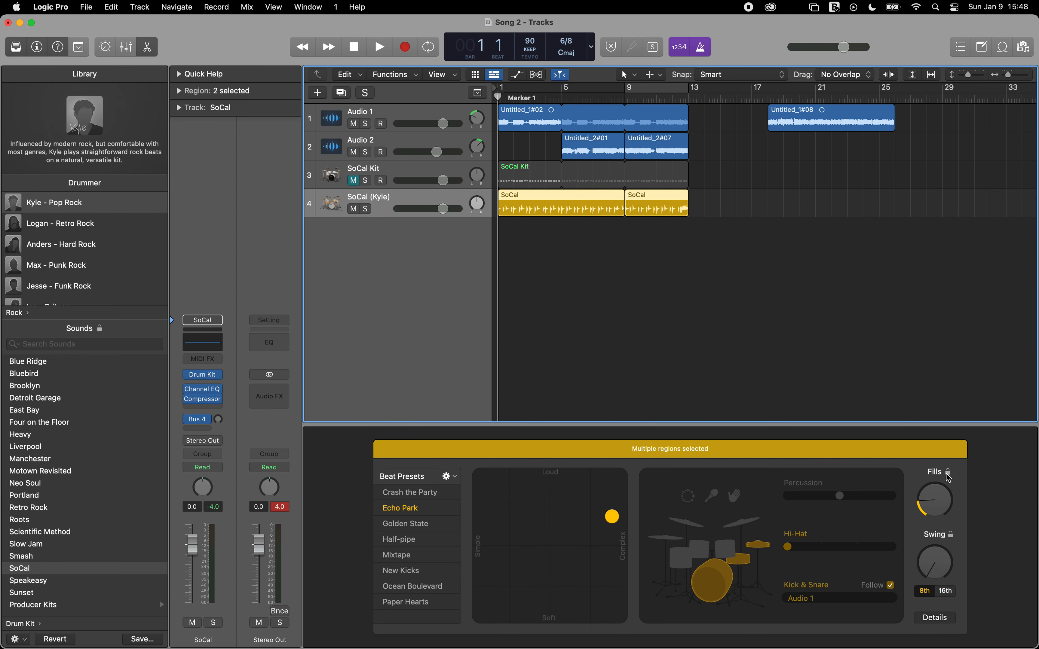
pyautogui.moveTo(948, 478); pyautogui.dragTo(935, 458)
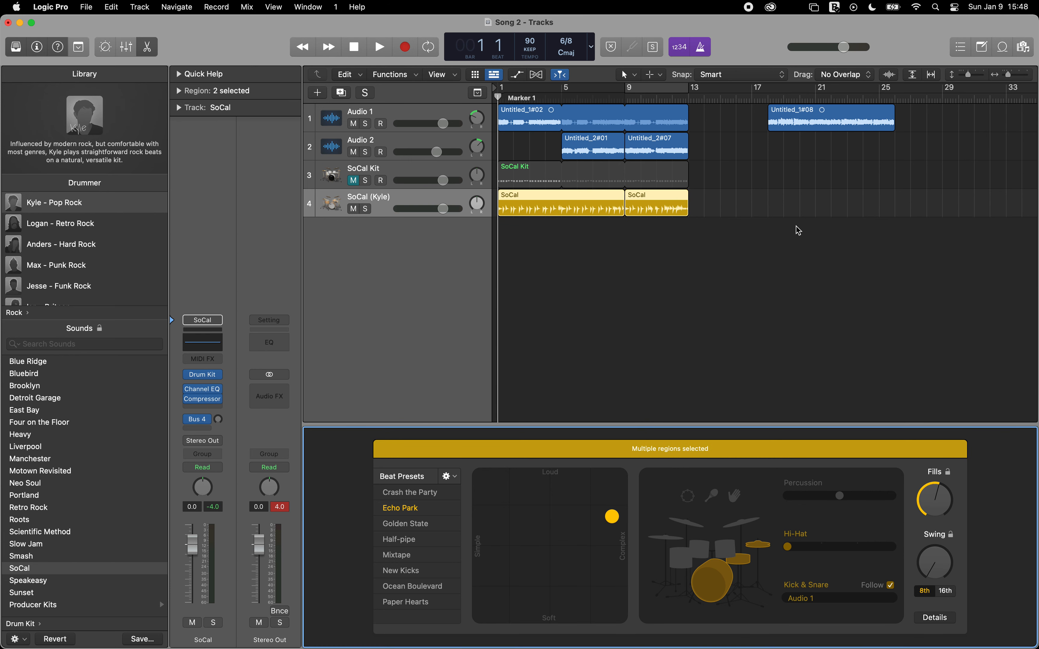
# Step: Play the song from the start while setting the hi-hat variation of both Drummer regions to 2
pyautogui.press('space')
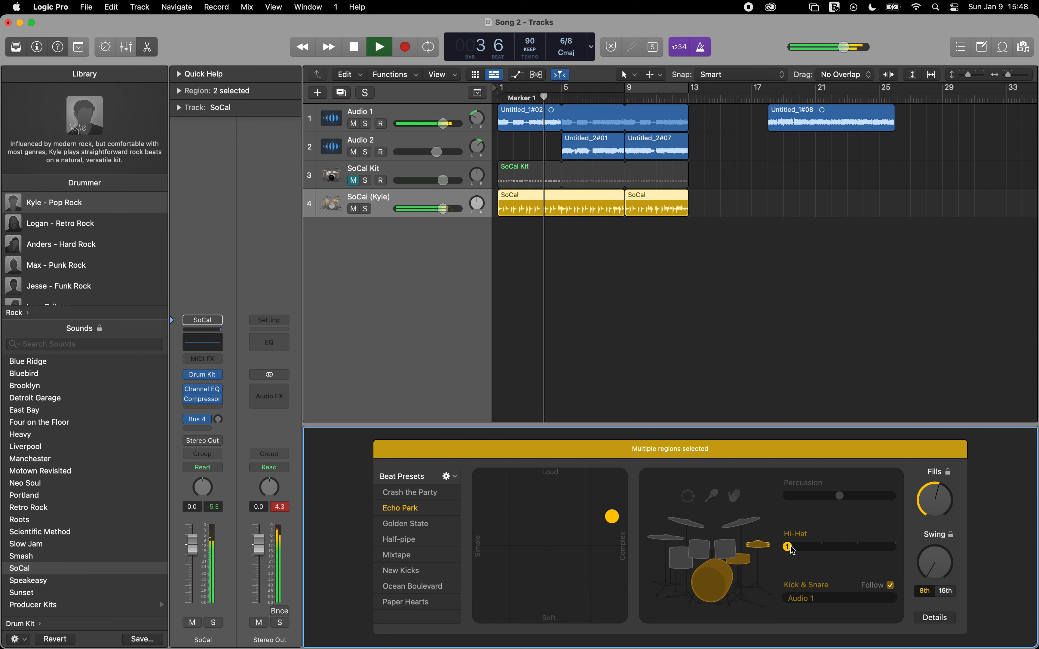
pyautogui.moveTo(792, 551); pyautogui.dragTo(823, 551)
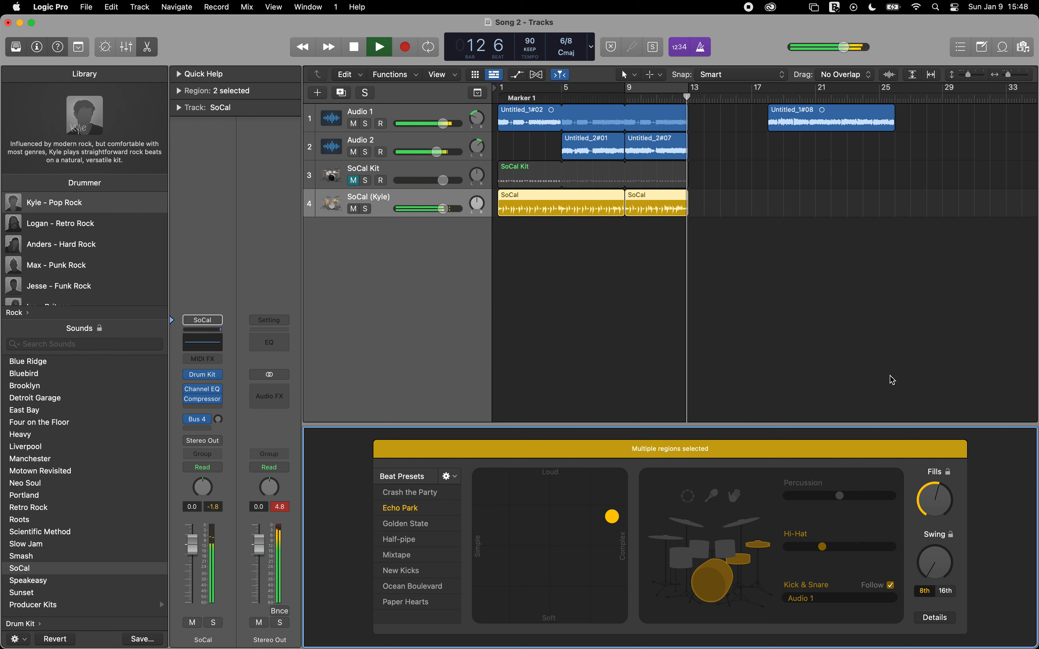
pyautogui.press('space')
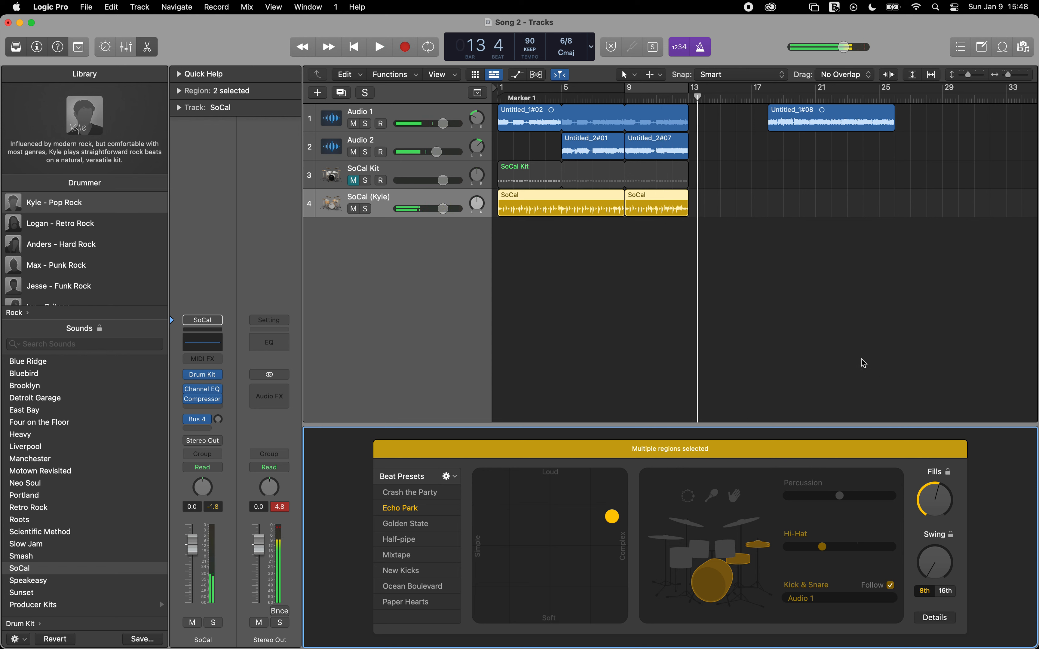
# Step: Solo the Drummer track and listen to its ending from bar 12
pyautogui.click(365, 209)
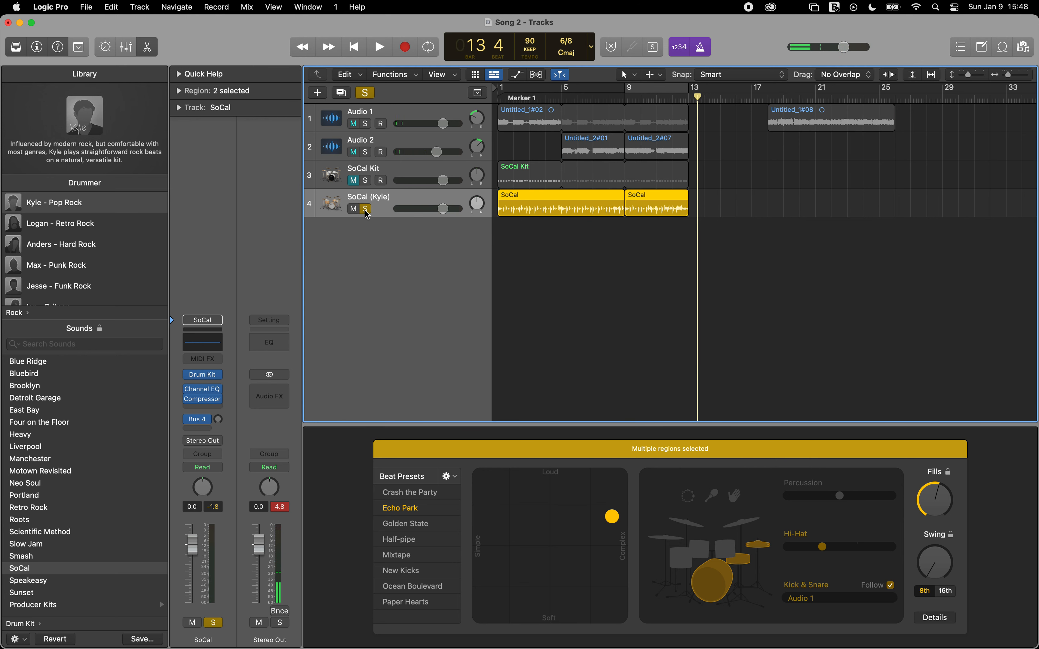
pyautogui.click(672, 98)
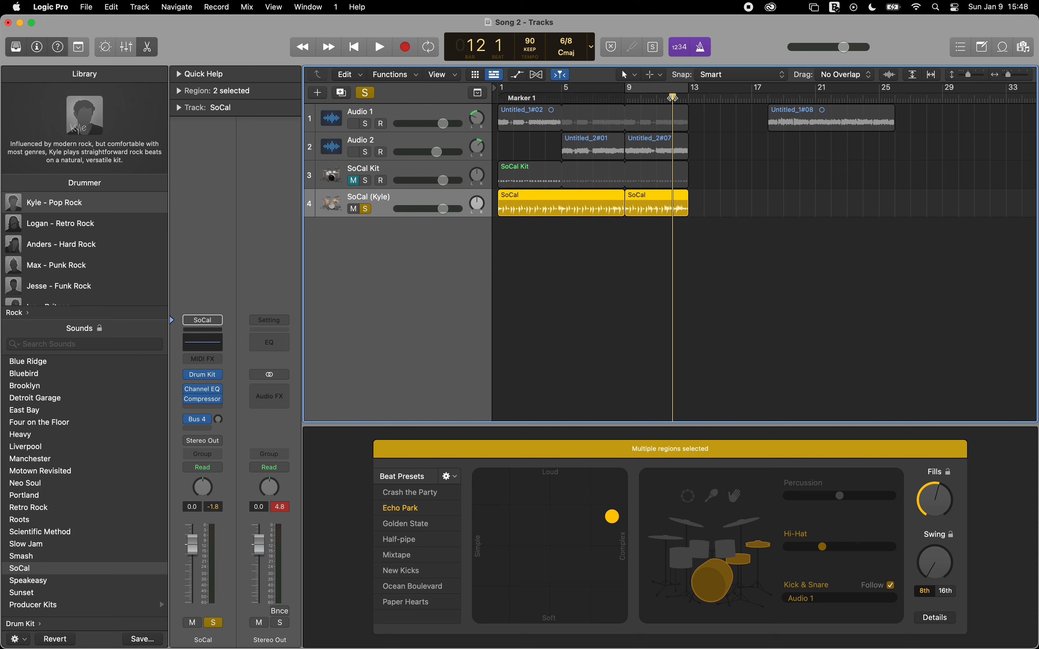
pyautogui.press('space')
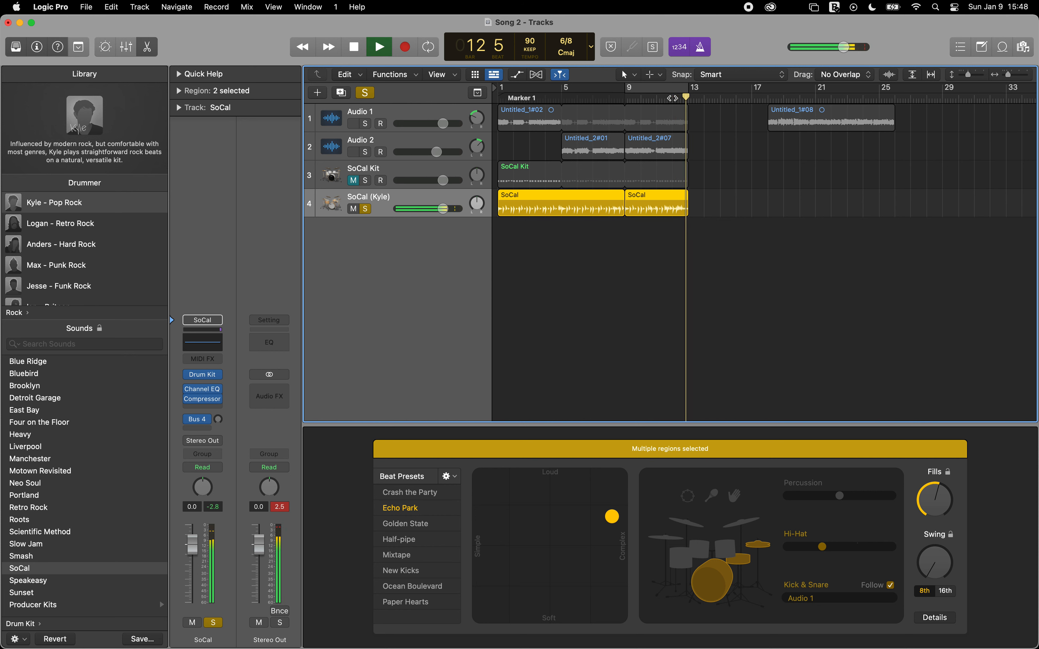
pyautogui.press('space')
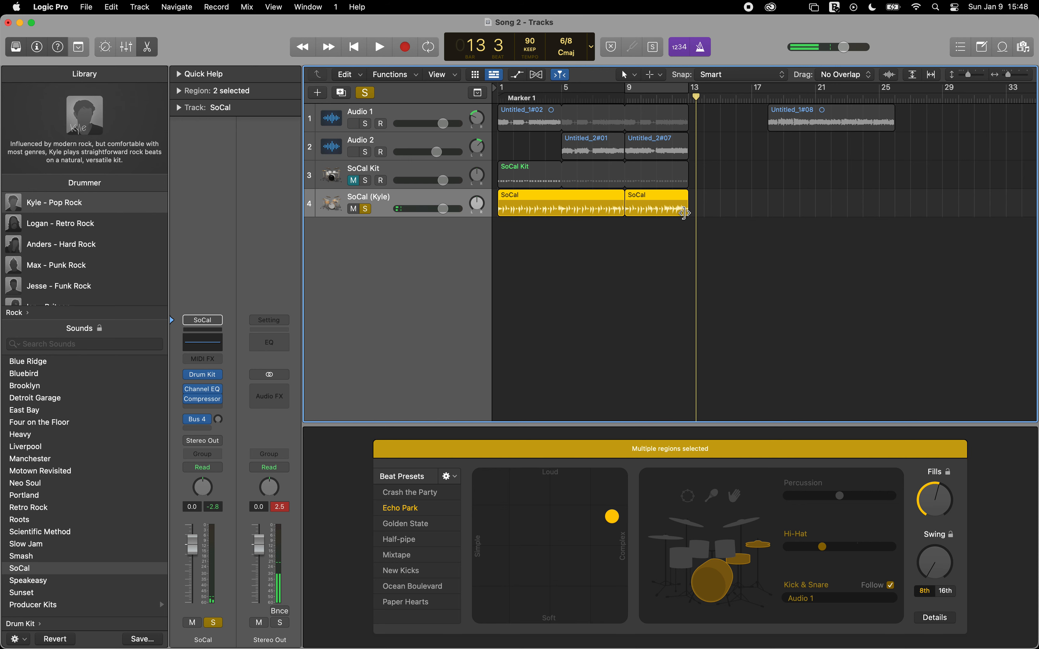
# Step: Try shortening the last Drummer region to end slightly before bar 13, and listen to the ending
pyautogui.scroll(10, 684, 213)
pyautogui.hscroll(20, 684, 213)
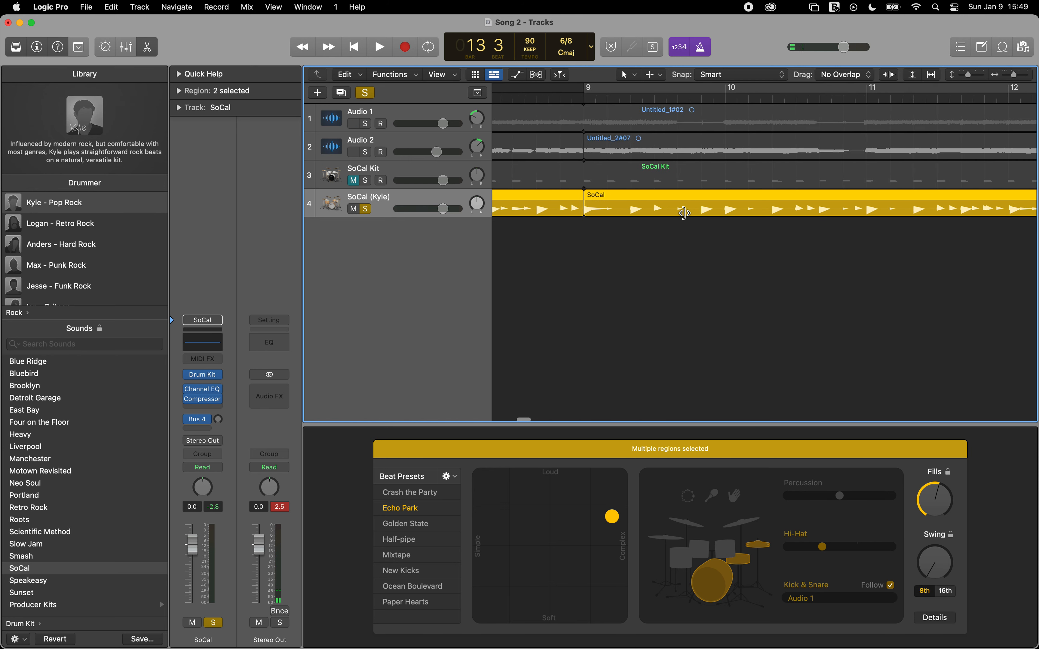
pyautogui.hscroll(15, 684, 213)
pyautogui.hscroll(-5, 684, 213)
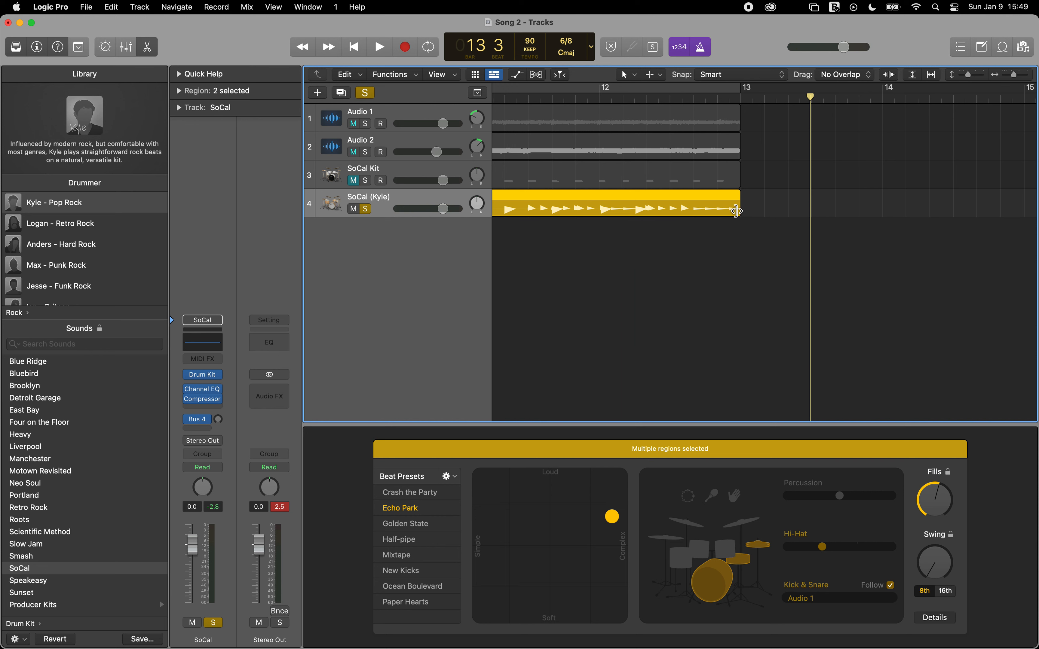
pyautogui.moveTo(735, 212); pyautogui.dragTo(713, 213)
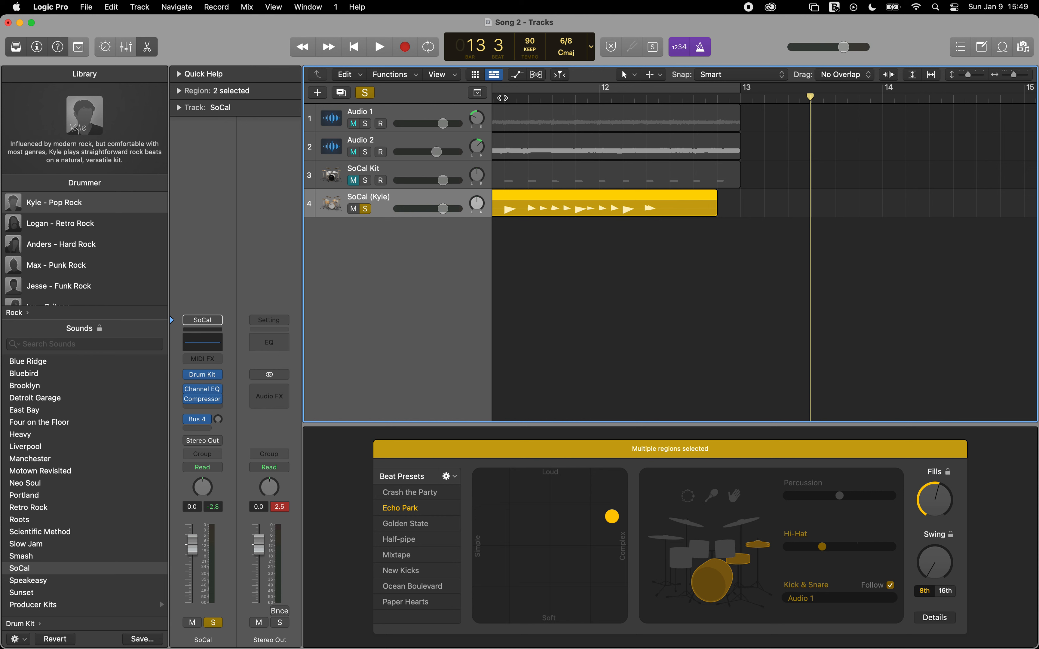
pyautogui.press('space')
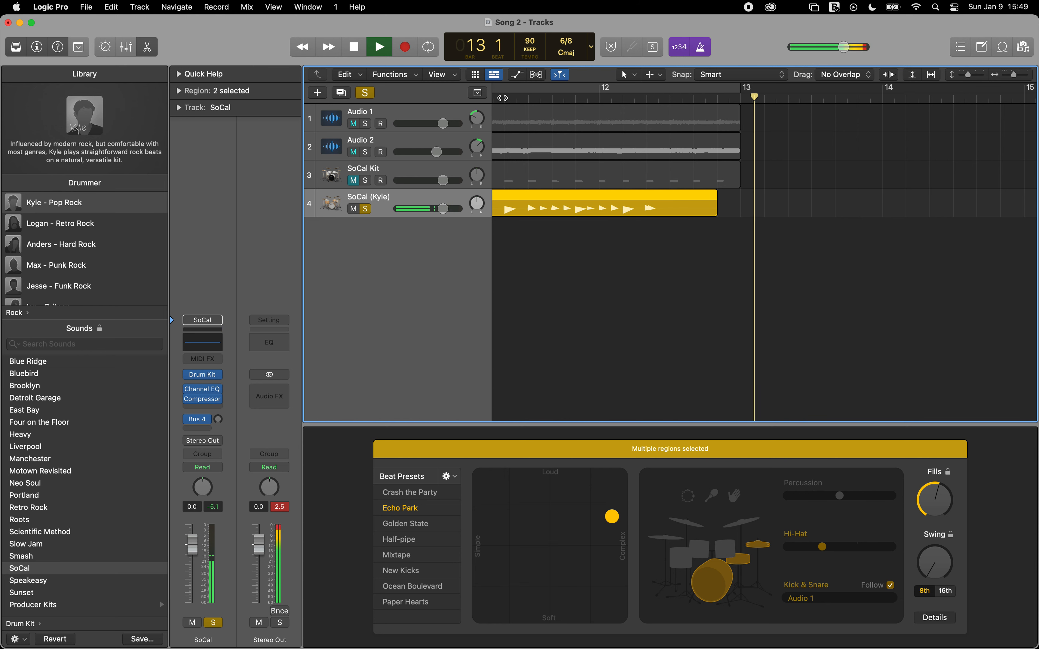
pyautogui.press('space')
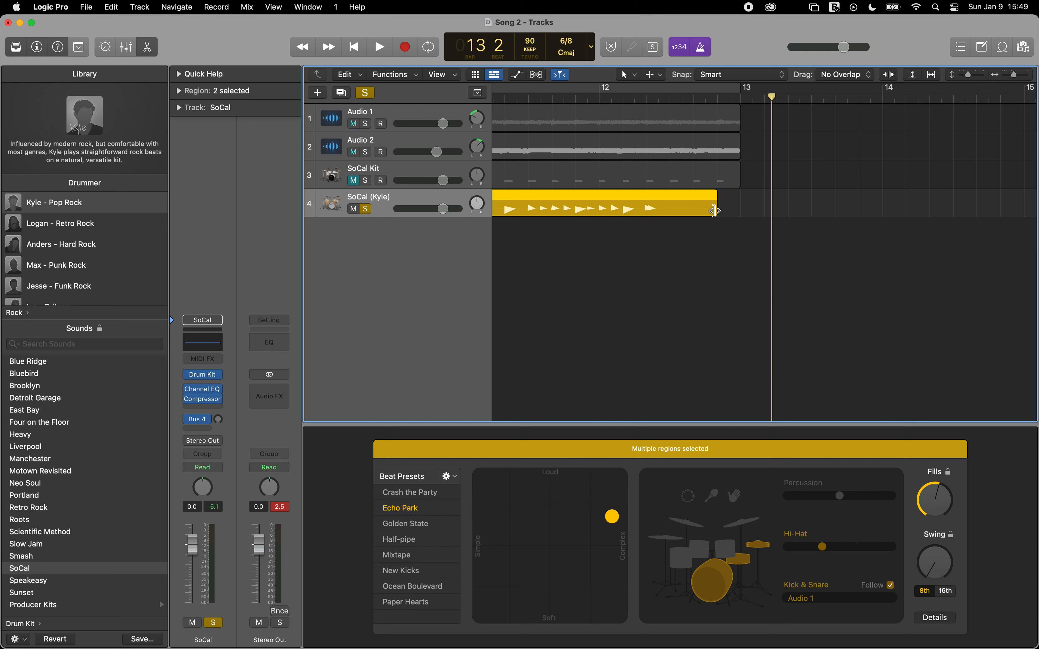
# Step: Extend the last Drummer region slightly past bar 13 and listen to the ending from just before bar 12
pyautogui.moveTo(713, 211); pyautogui.dragTo(761, 215)
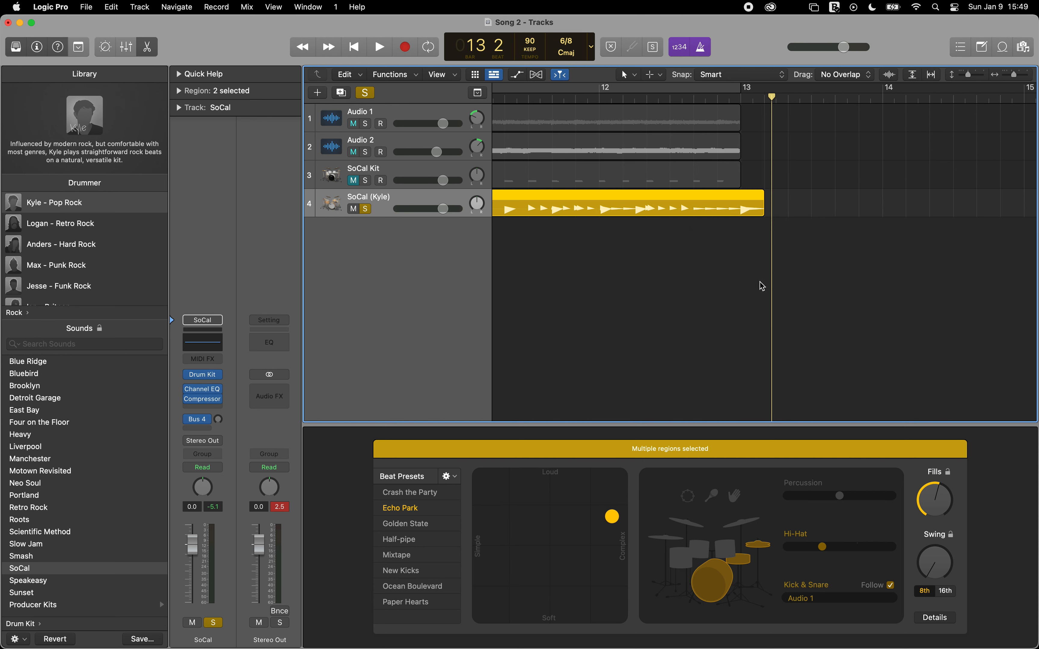
pyautogui.click(574, 98)
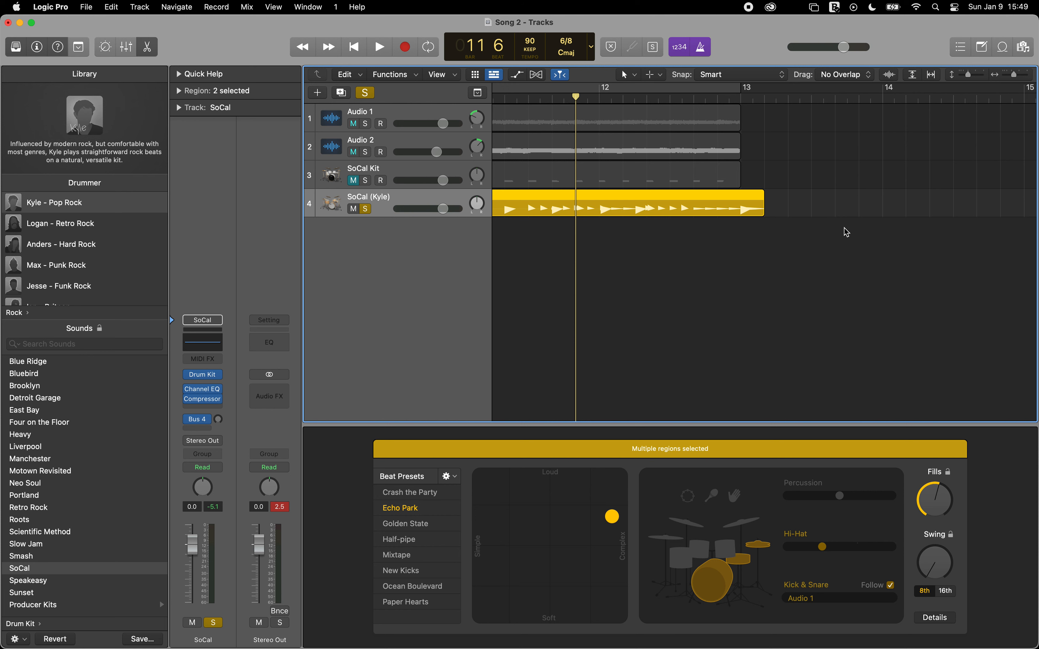
pyautogui.press('space')
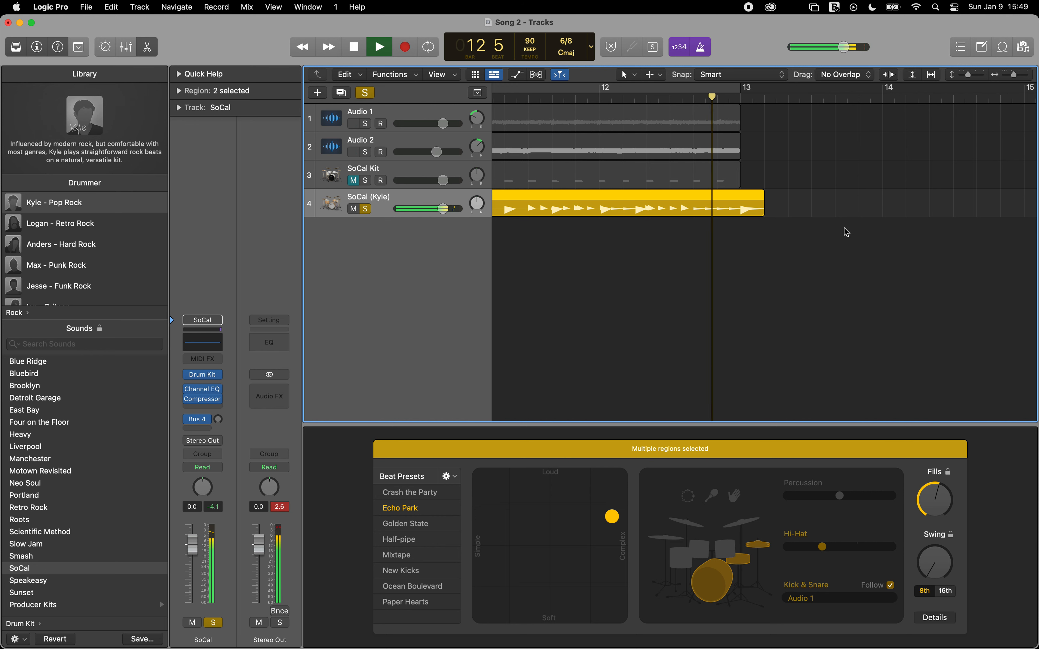
pyautogui.press('space')
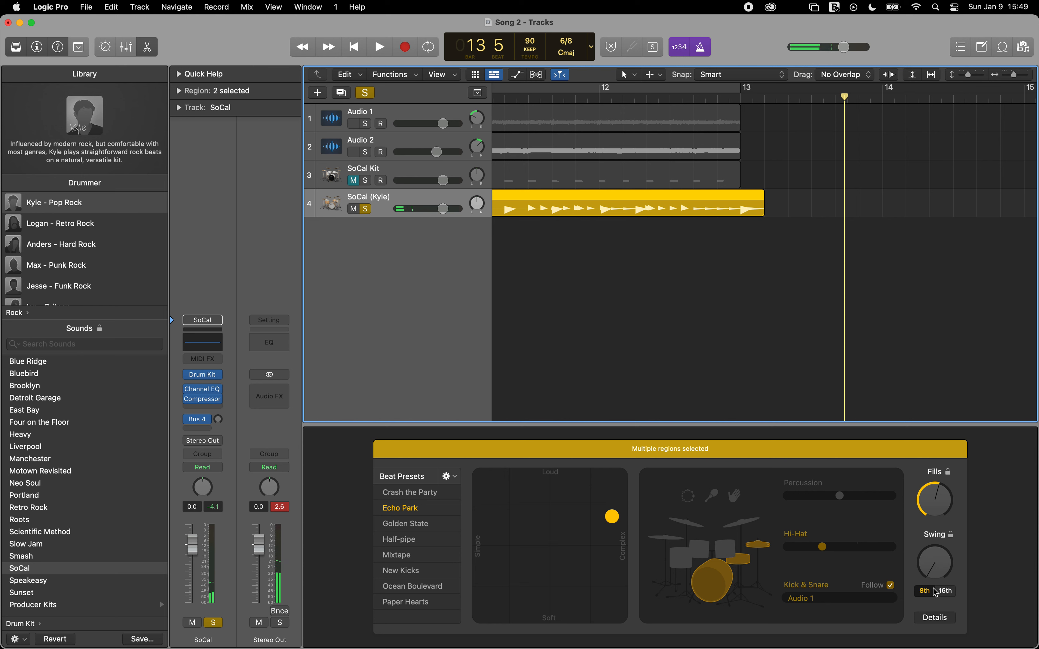
# Step: Show the drummer's detail settings and play the whole song from the start with the Drummer track unsoloed
pyautogui.click(935, 618)
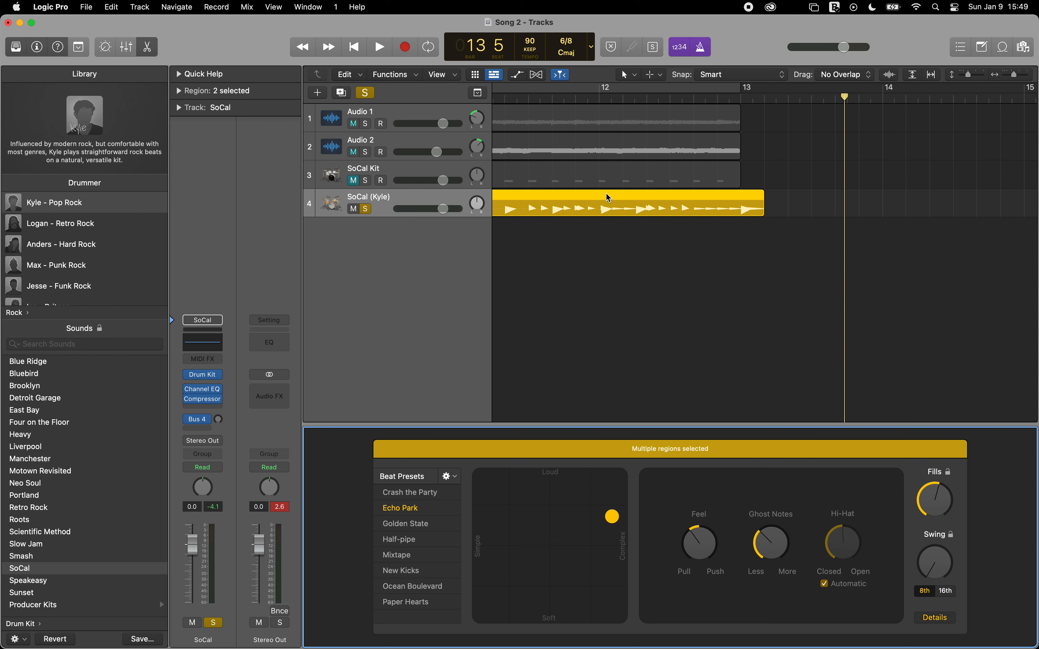
pyautogui.press('Return')
pyautogui.press('space')
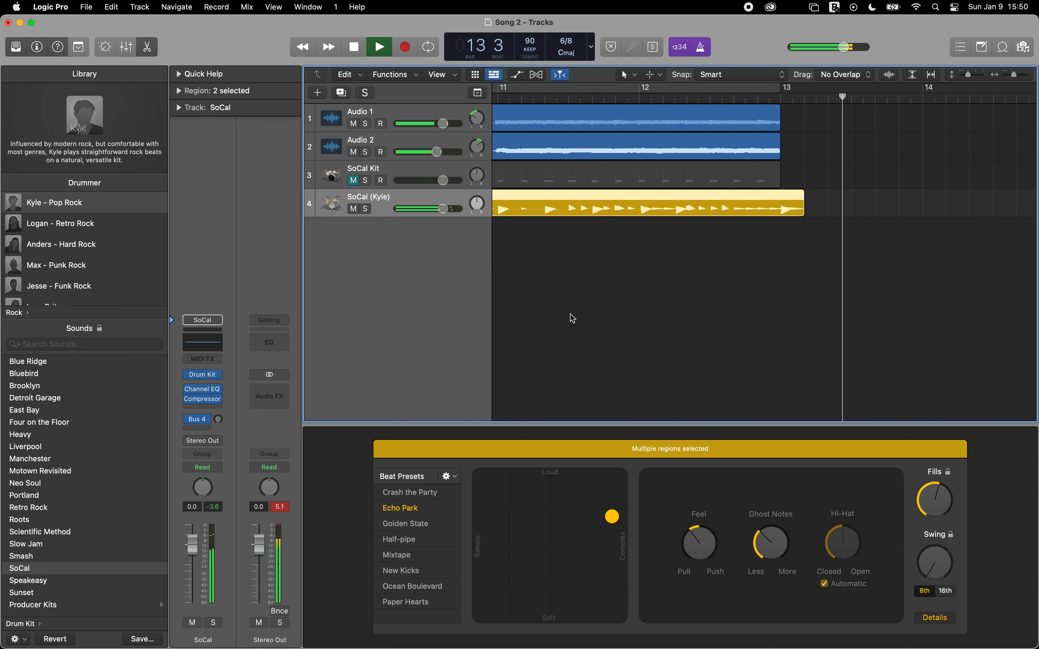
pyautogui.press('space')
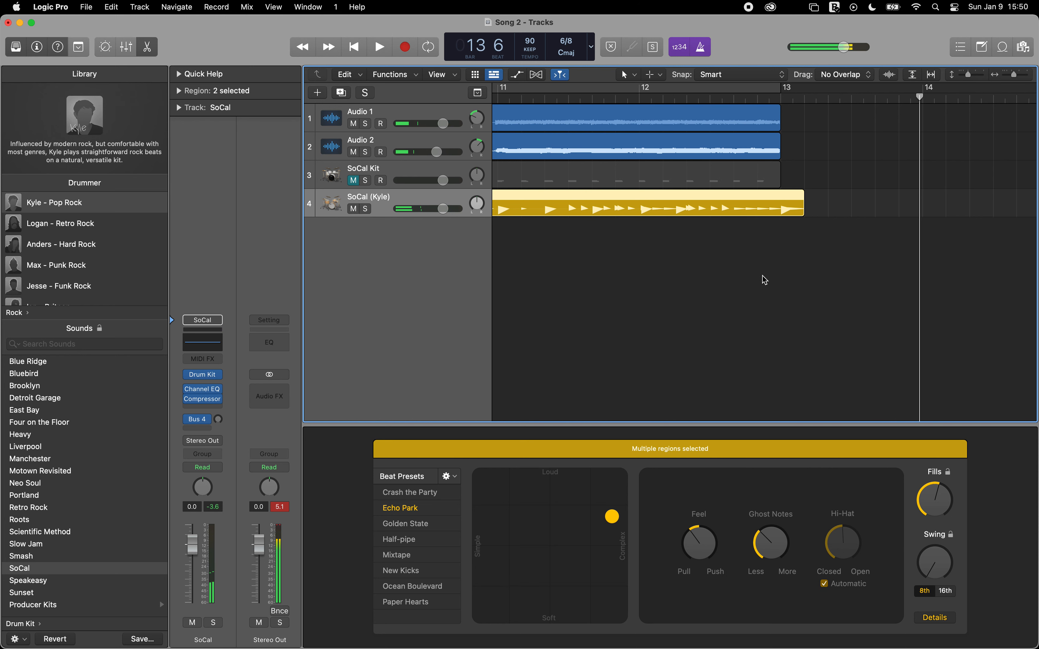
# Step: Listen to the separate Audio 1 region at bar 18 and move it to start at bar 13
pyautogui.hscroll(15, 763, 280)
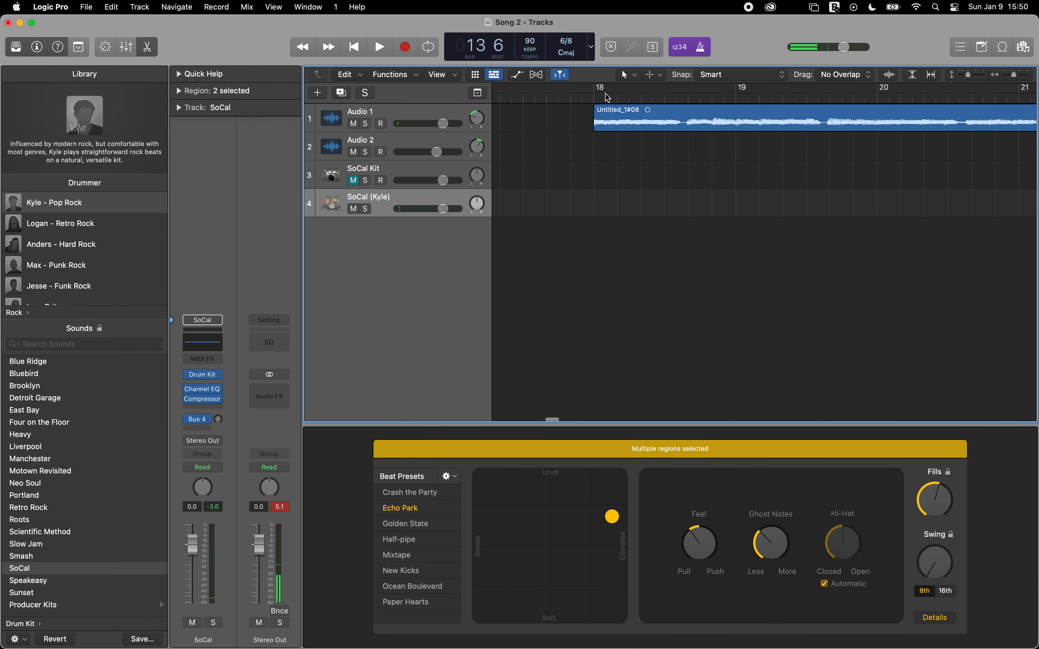
pyautogui.doubleClick(592, 99)
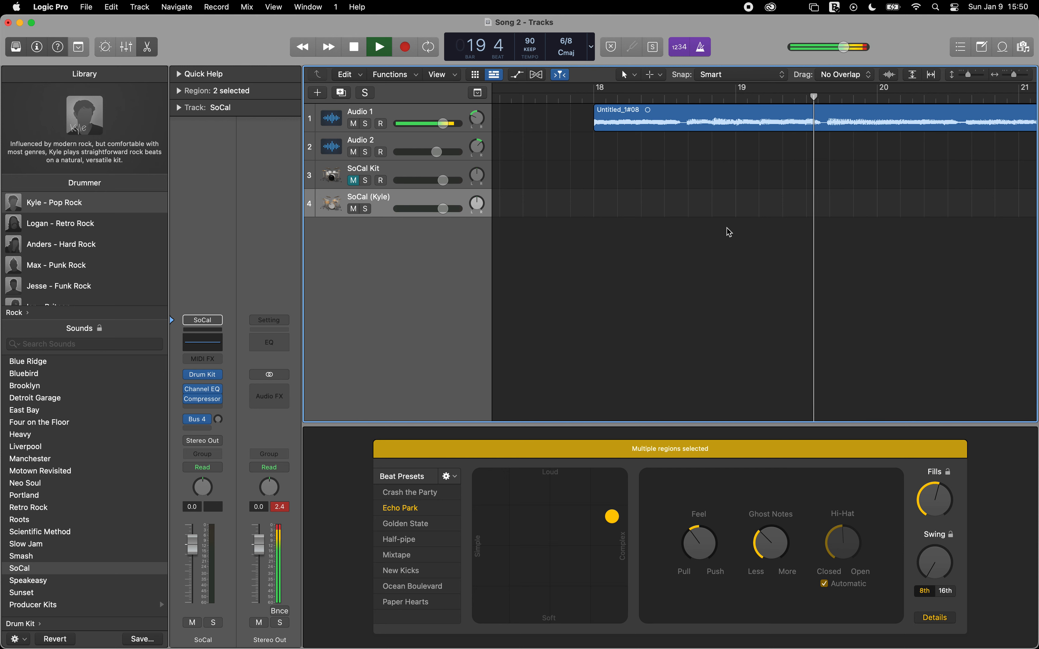
pyautogui.press('space')
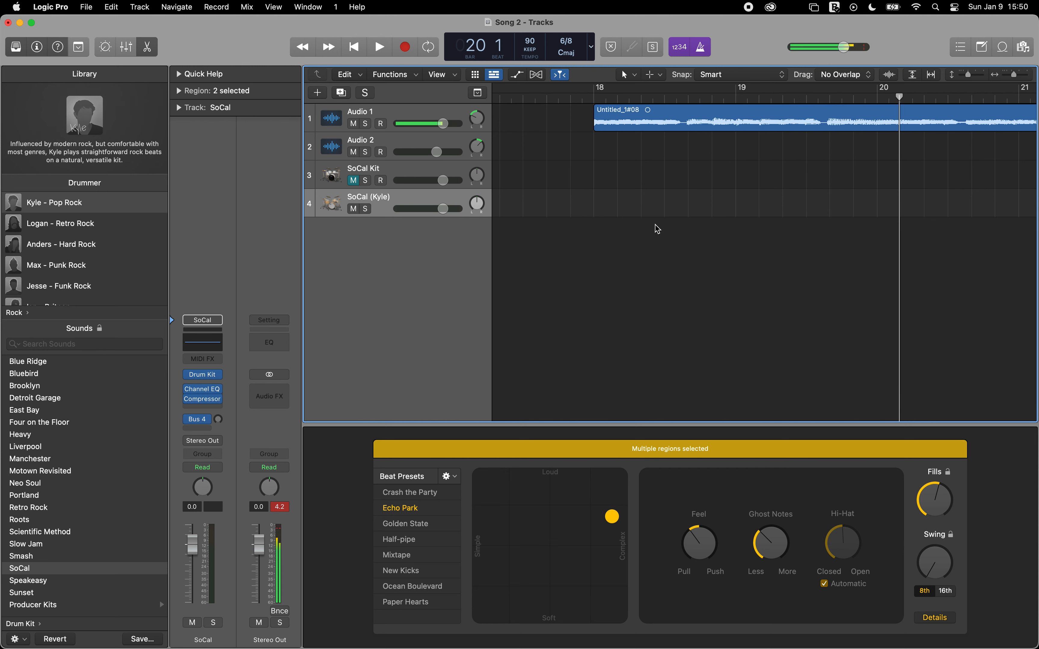
pyautogui.scroll(5, 655, 225)
pyautogui.scroll(-8, 654, 225)
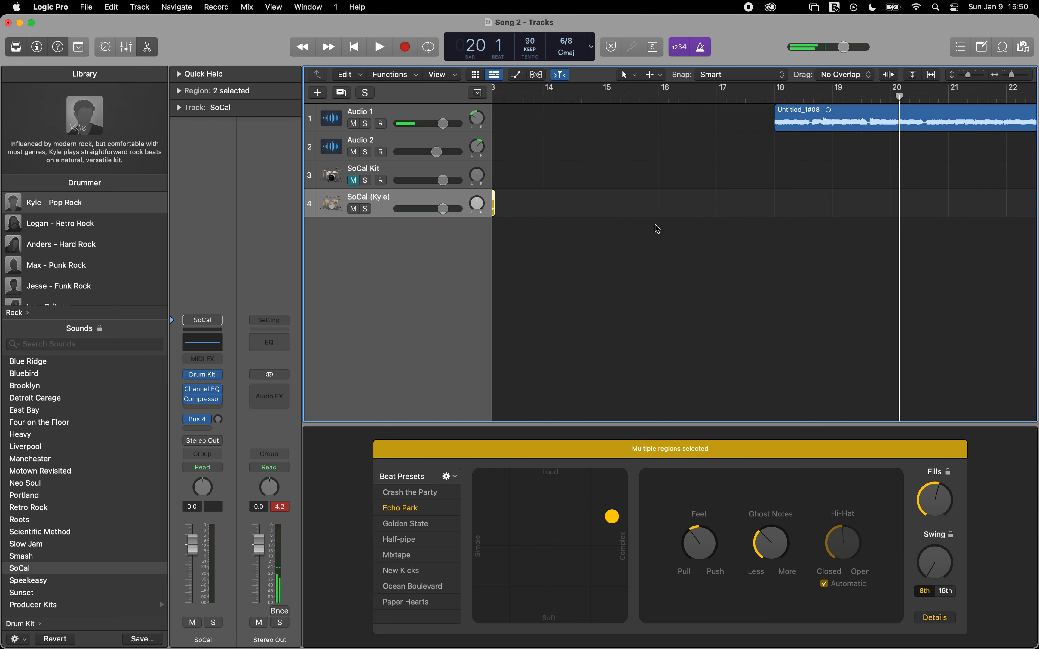
pyautogui.moveTo(784, 115); pyautogui.dragTo(639, 124)
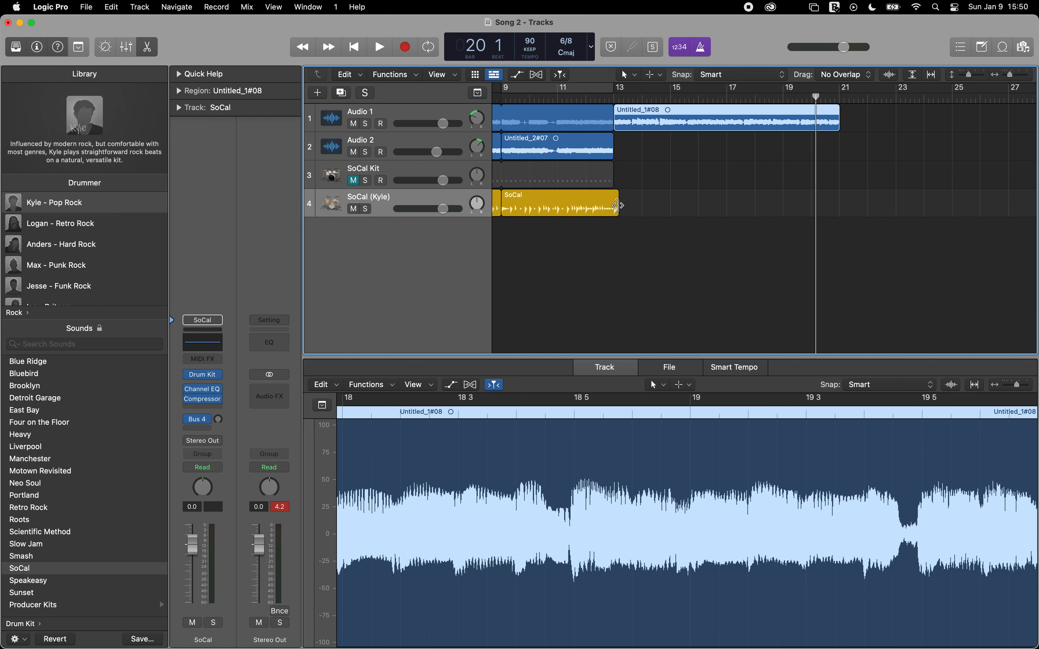
# Step: Add a third Drummer region after the second, shortened to end just past bar 21, and play through it with the moved audio
pyautogui.click(627, 204)
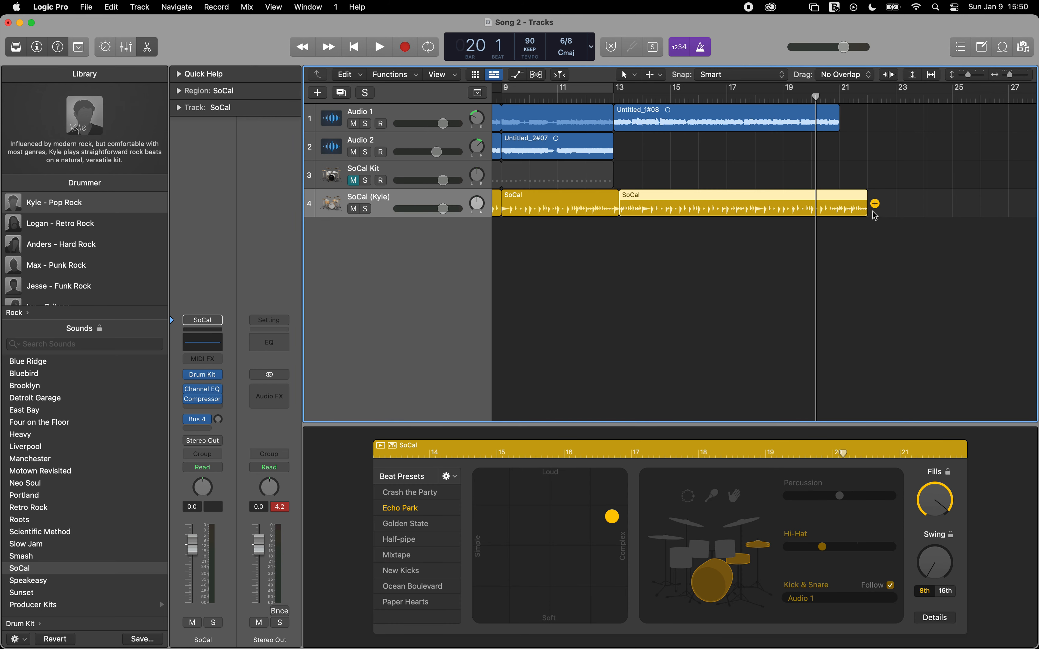
pyautogui.moveTo(866, 207); pyautogui.dragTo(842, 209)
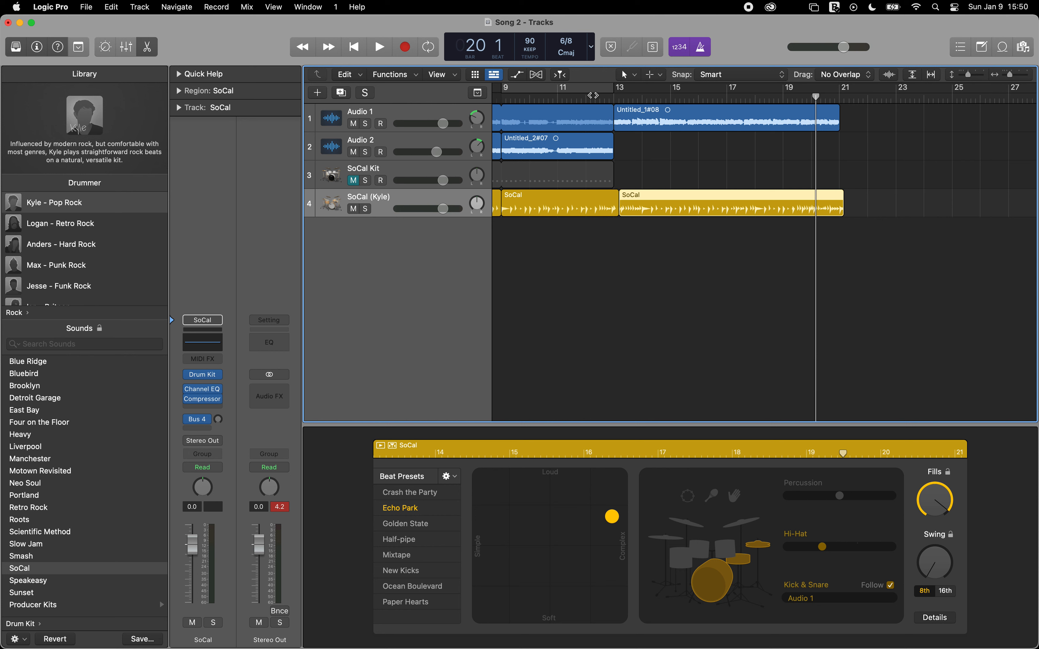
pyautogui.click(548, 98)
pyautogui.press('space')
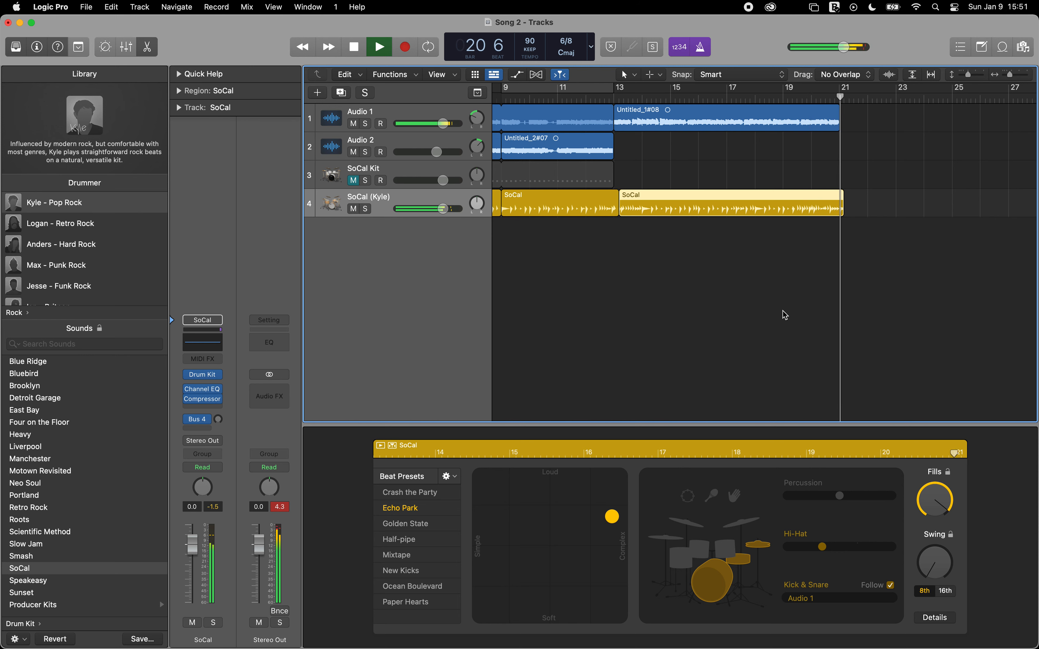
pyautogui.press('space')
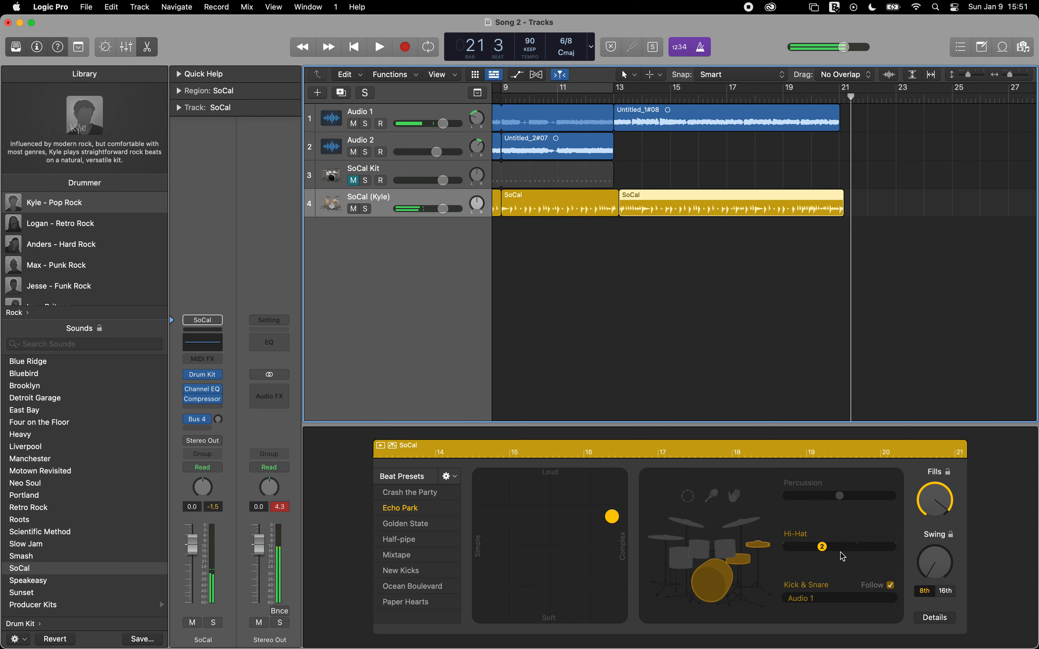
# Step: For the third Drummer region, try other hi-hat and cymbal variations and switch the kit piece to toms
pyautogui.click(856, 547)
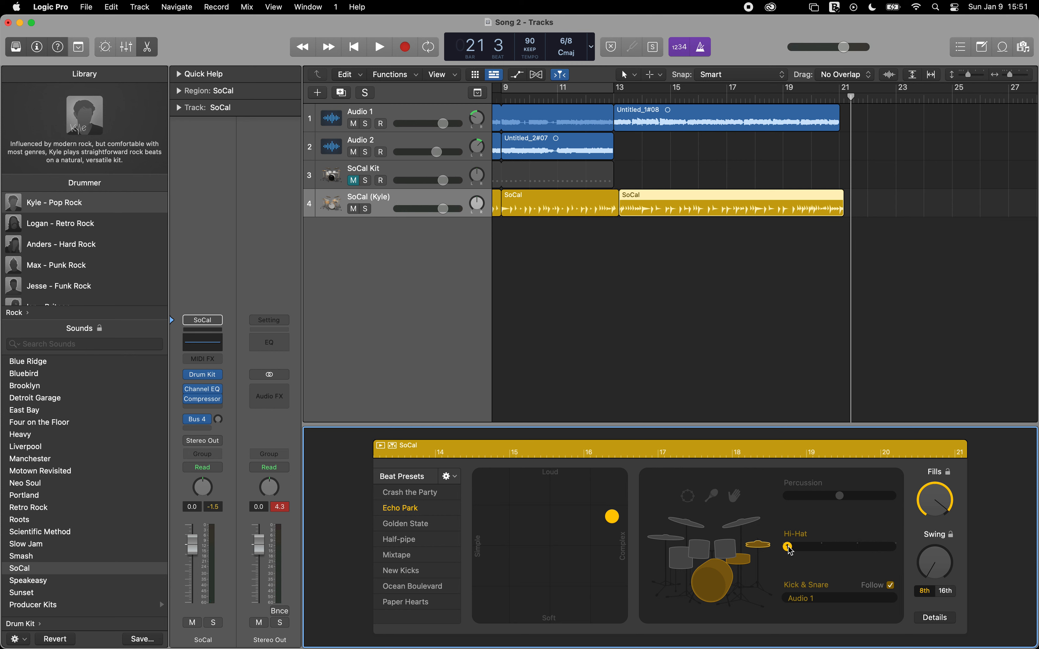
pyautogui.click(688, 527)
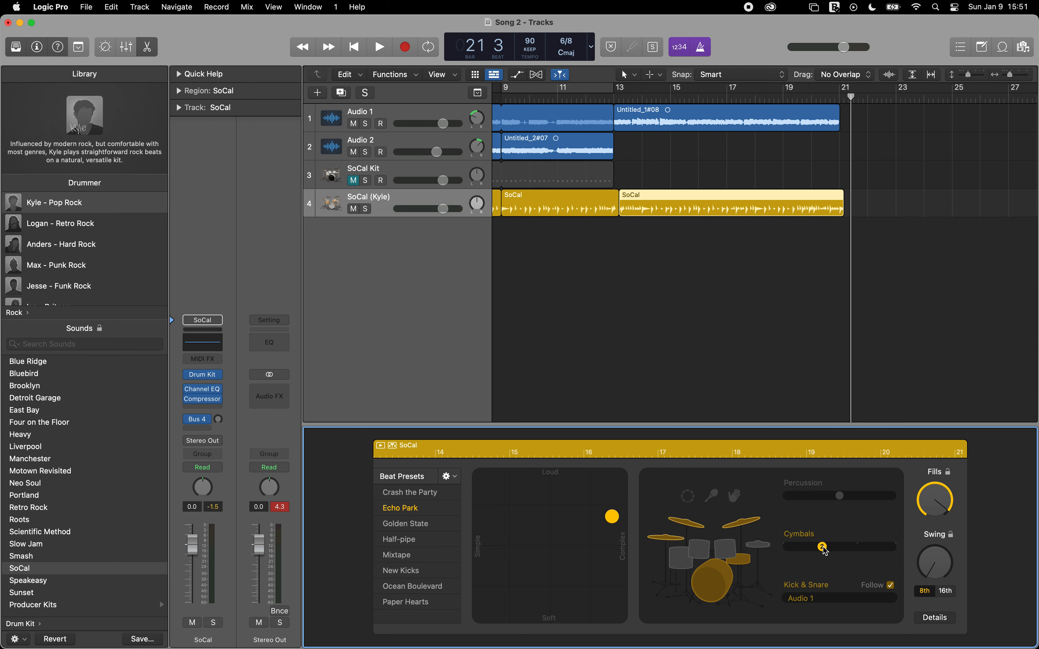
pyautogui.click(726, 552)
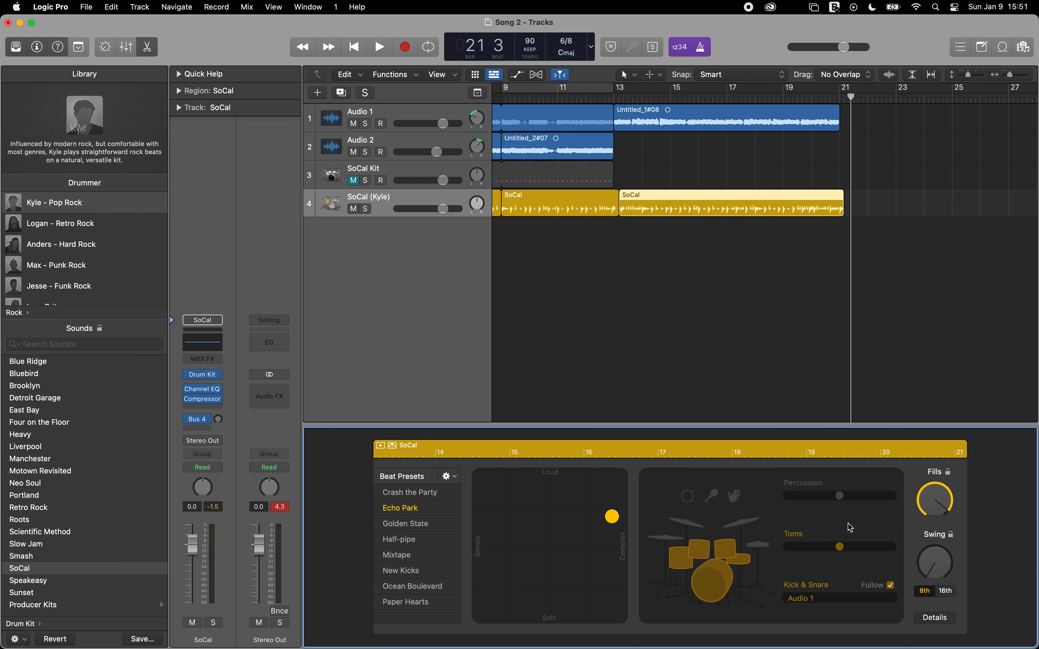
# Step: Play the third section from just before bar 13 to its end and lower Audio 1's volume to -1.7 dB
pyautogui.doubleClick(603, 99)
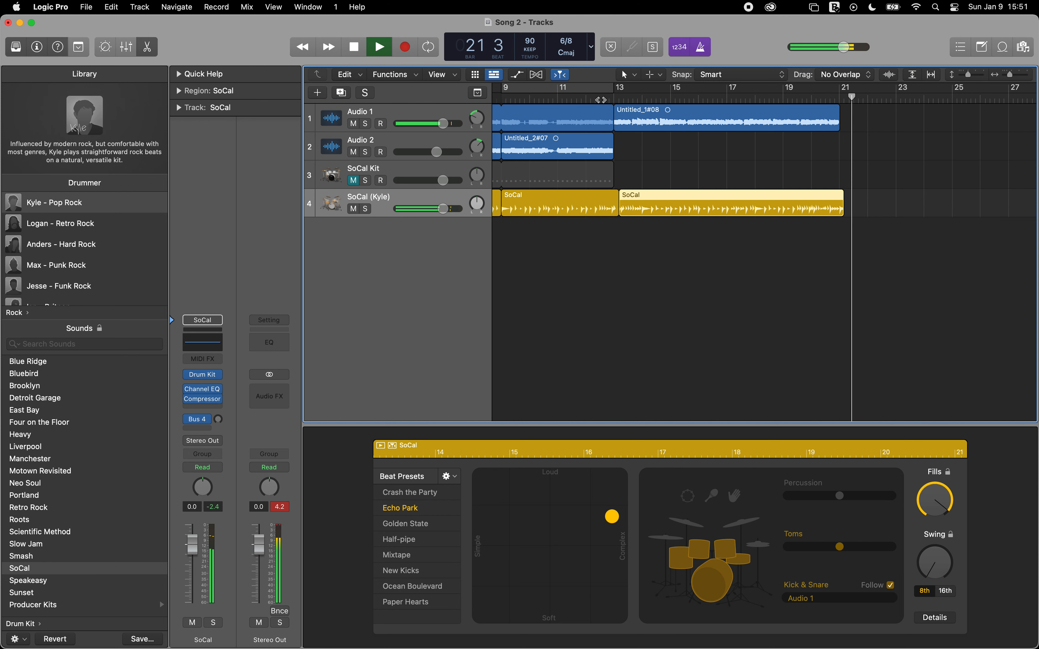
pyautogui.press('space')
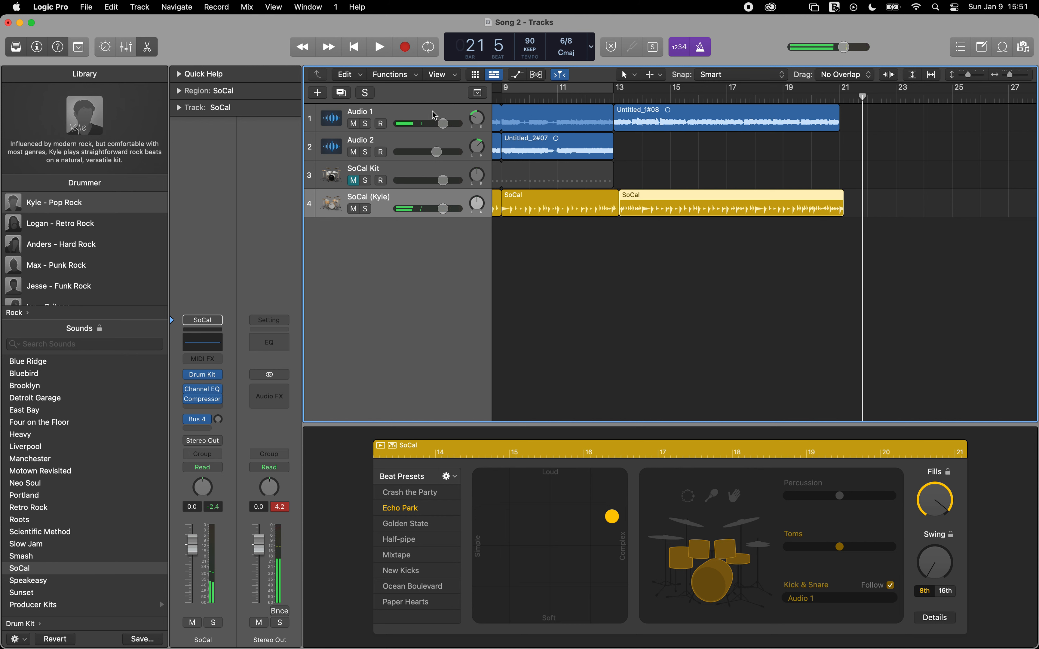
pyautogui.click(441, 123)
pyautogui.moveTo(438, 123); pyautogui.dragTo(438, 124)
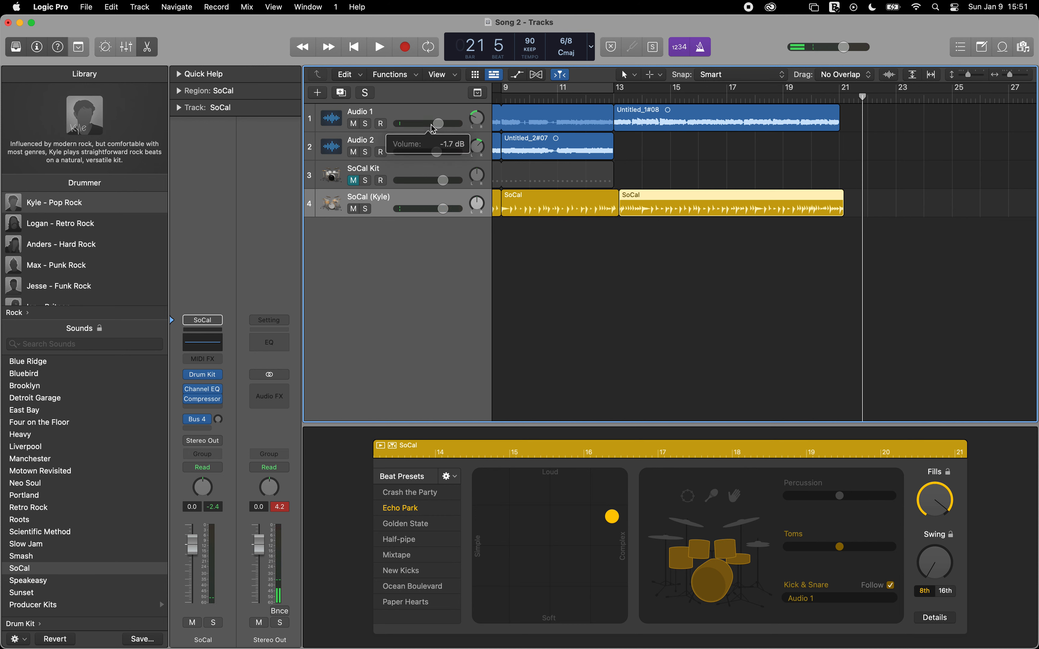
# Step: Extend the start of the third Drummer region back to bar 13 and play the transition from bar 11 to the end
pyautogui.moveTo(621, 211); pyautogui.dragTo(615, 211)
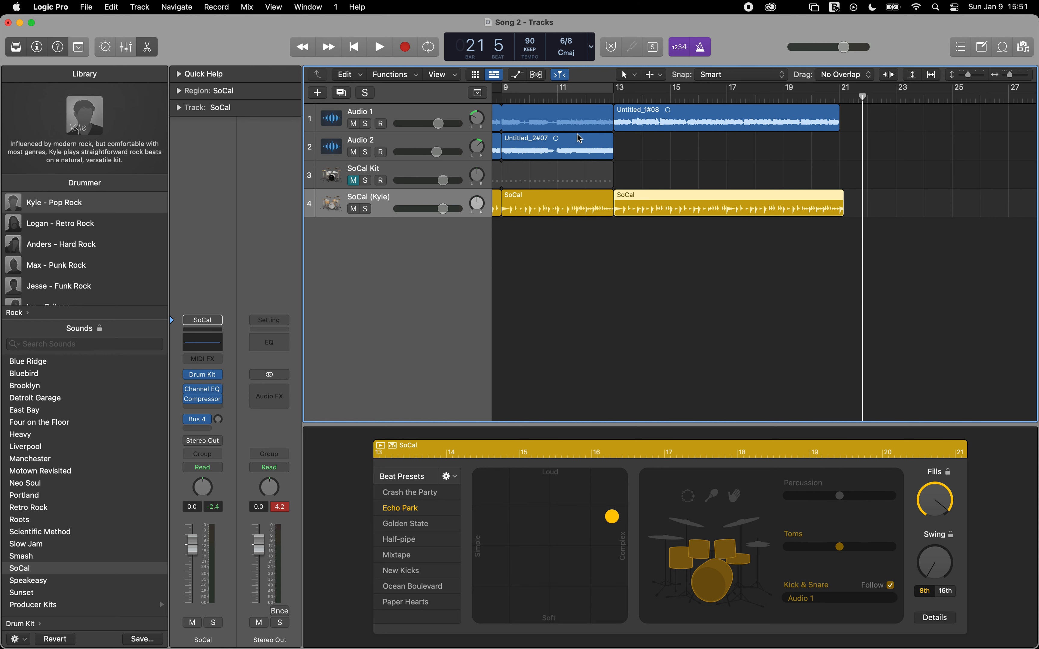
pyautogui.click(560, 99)
pyautogui.press('space')
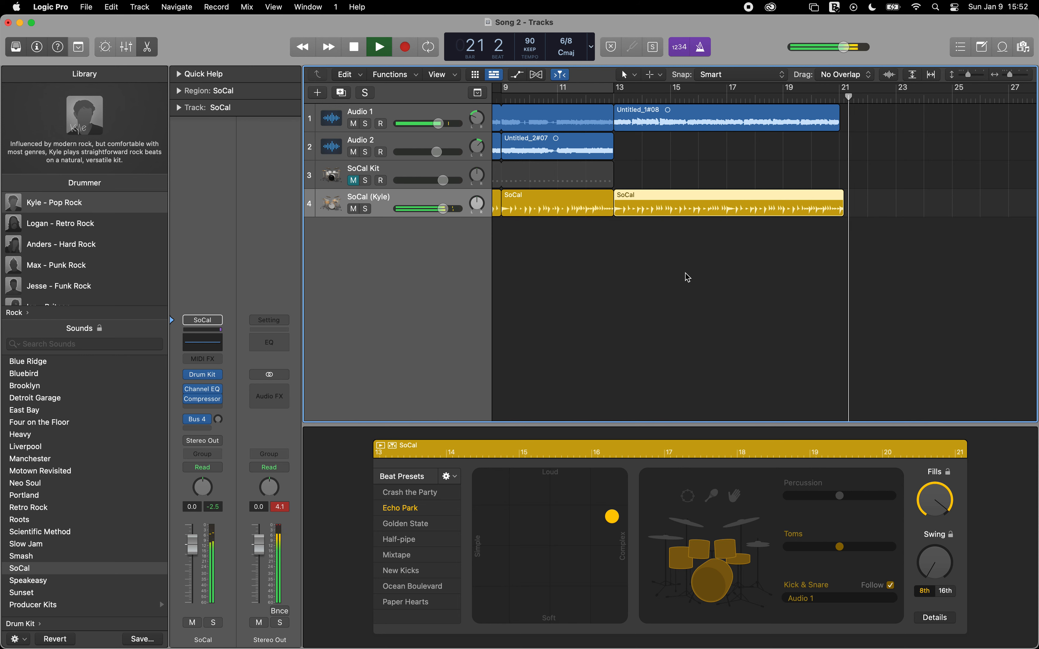
pyautogui.press('space')
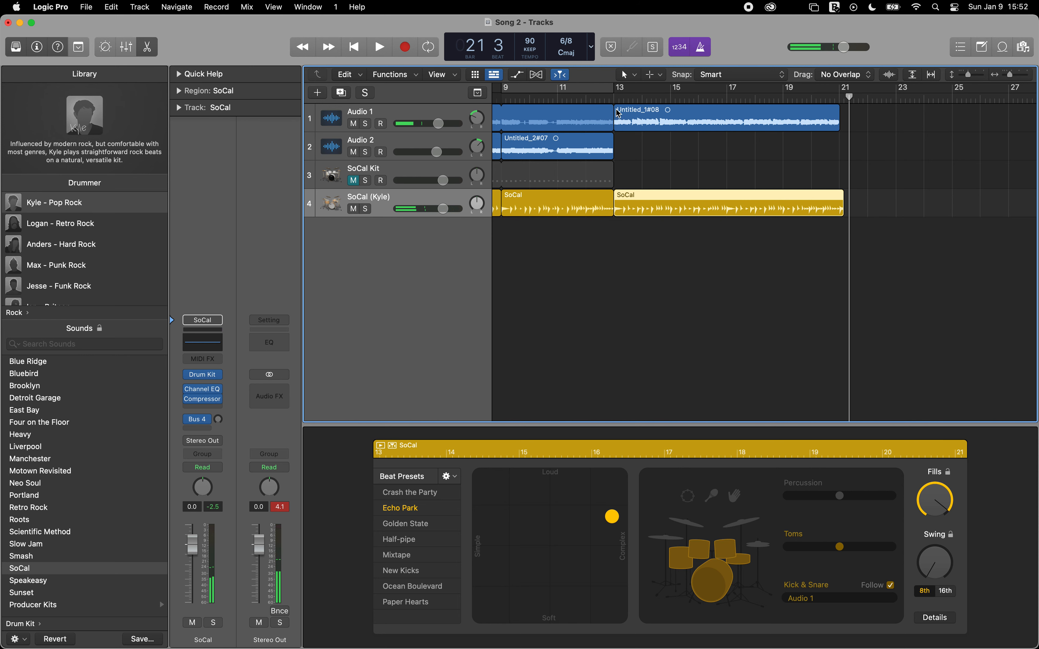
# Step: Solo the Drummer track and listen to its third region from bar 13
pyautogui.click(612, 95)
pyautogui.click(366, 209)
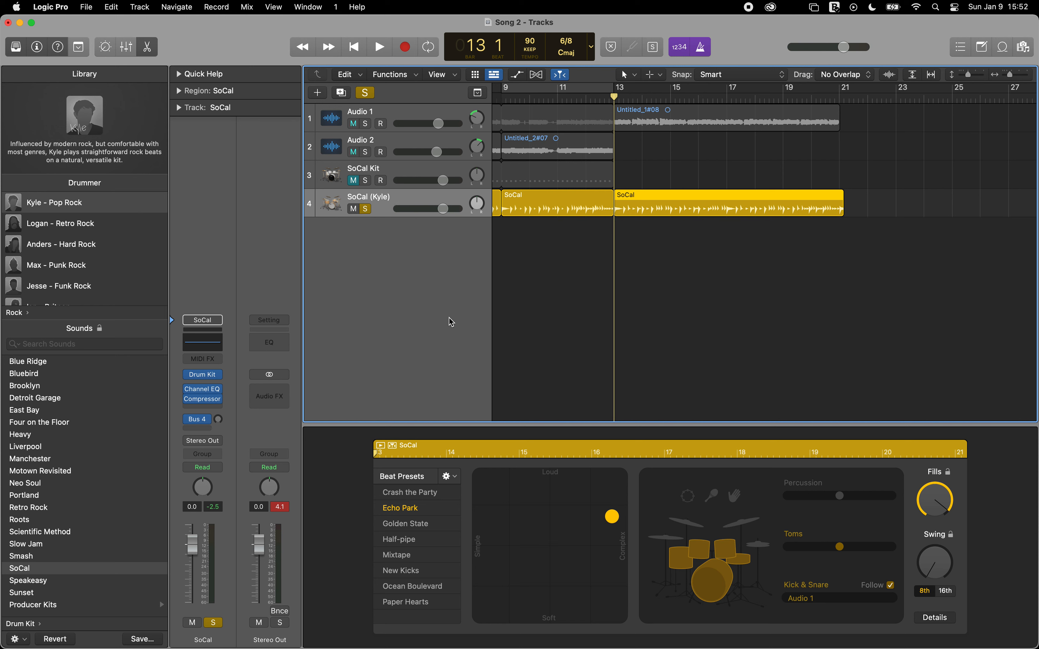
pyautogui.press('space')
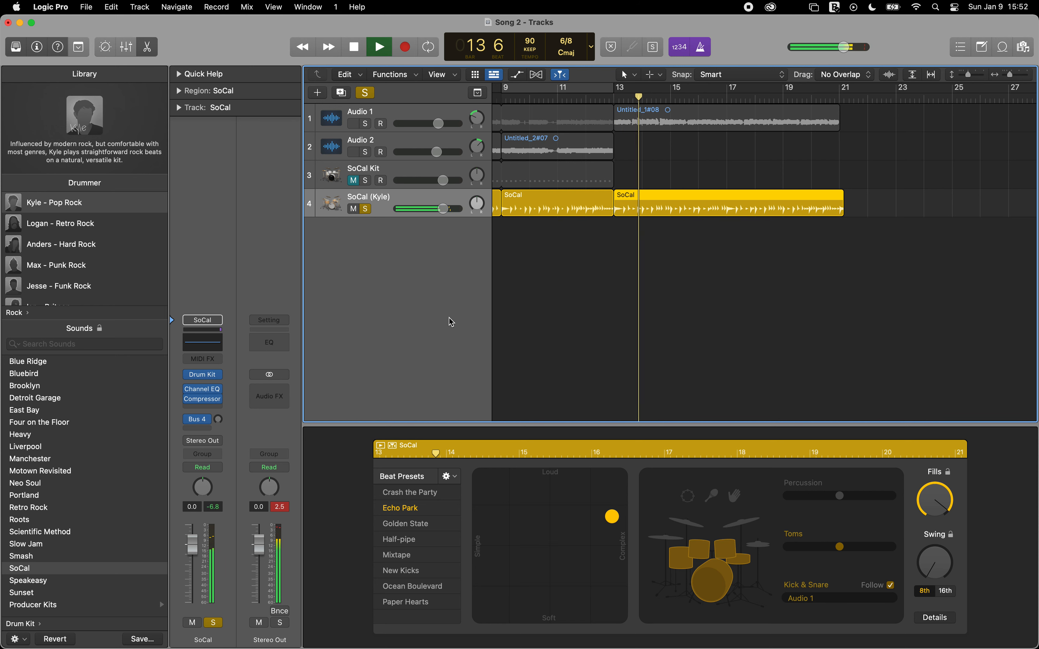
pyautogui.press('space')
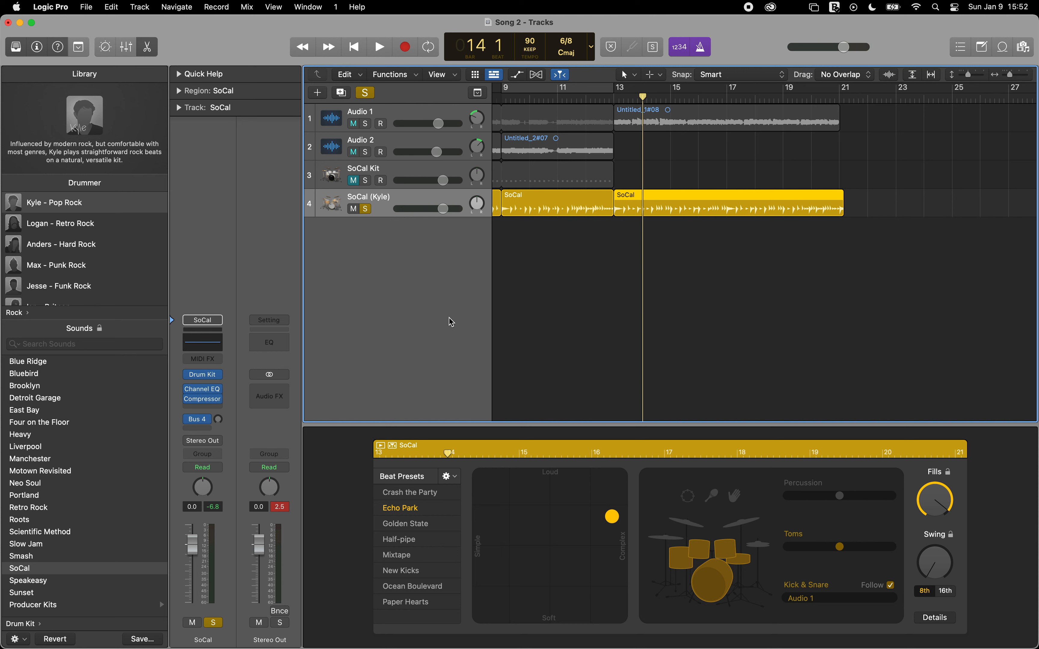
pyautogui.press('space')
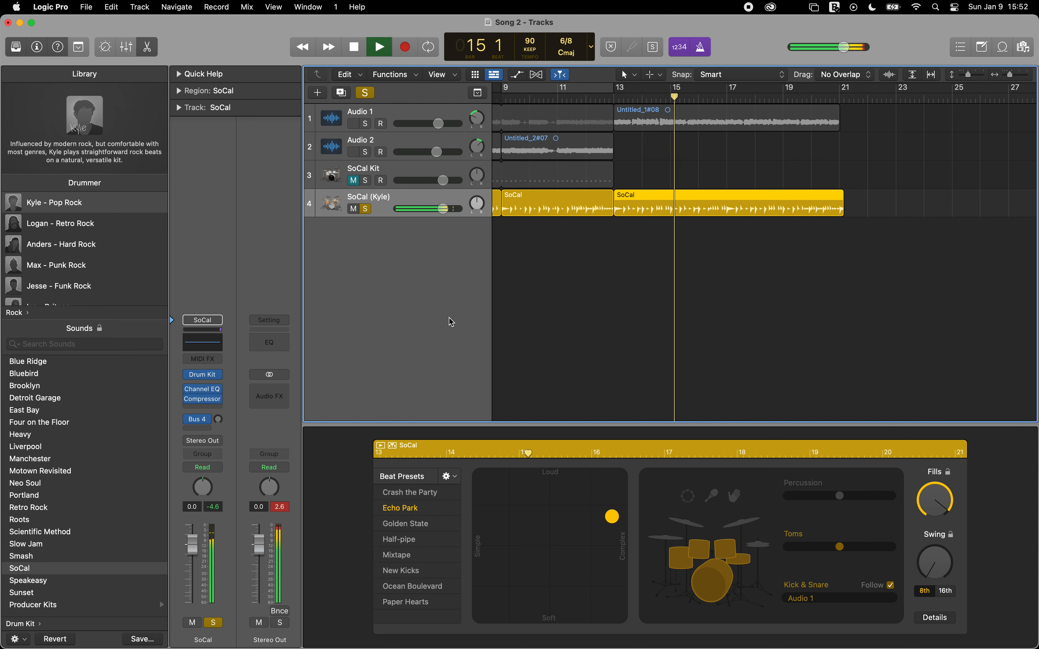
pyautogui.press('space')
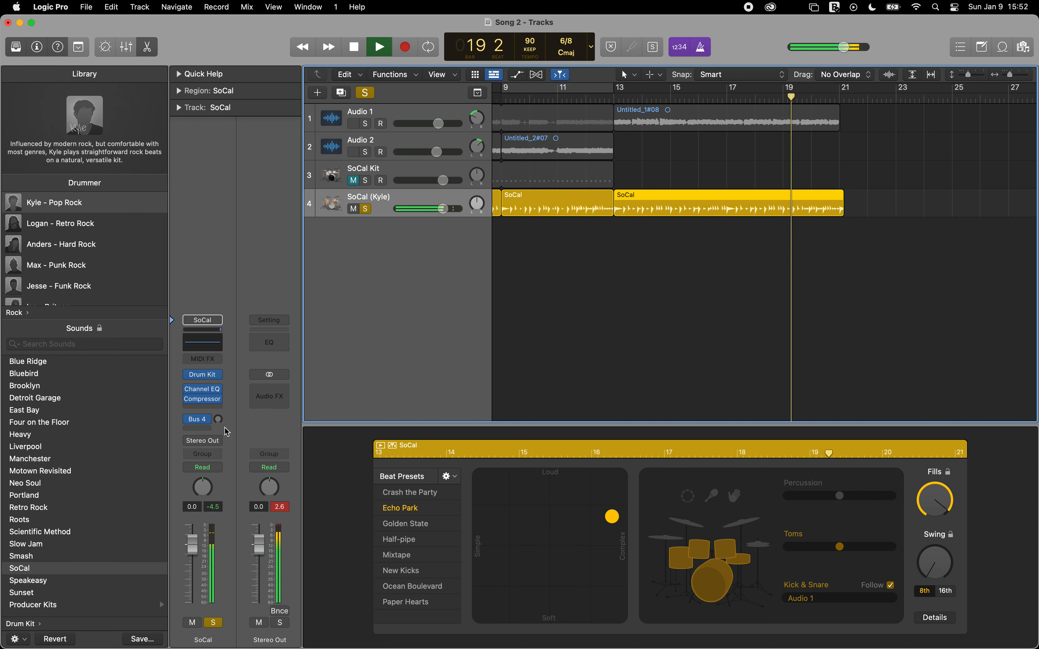
# Step: Show the mixer and examine the Space Designer settings on the drum reverb channel fed by Bus 4
pyautogui.press('x')
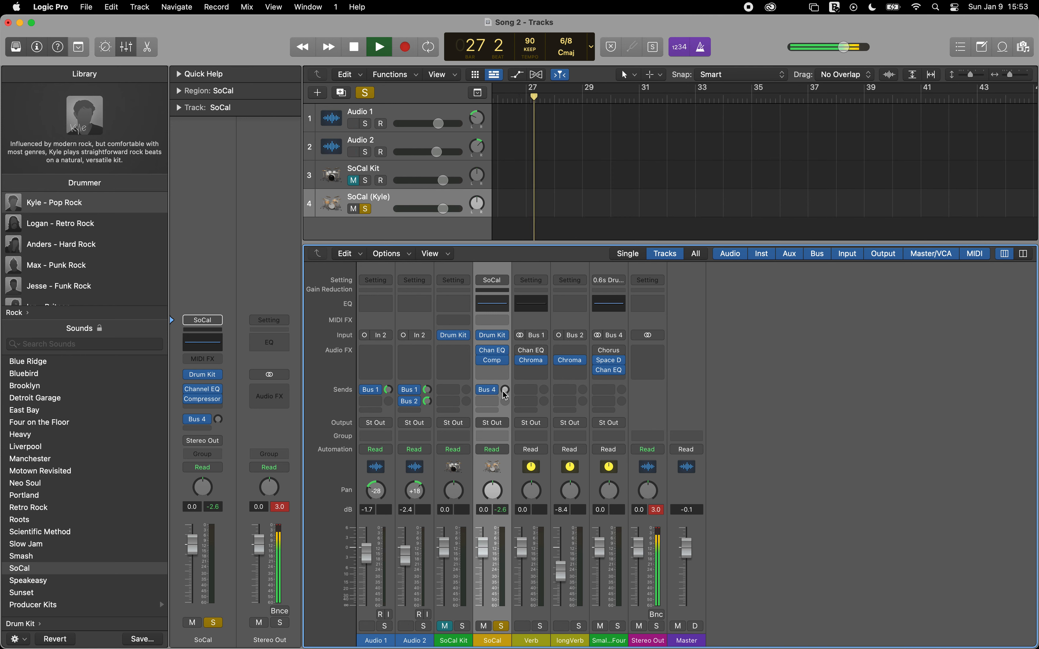
pyautogui.moveTo(646, 648)
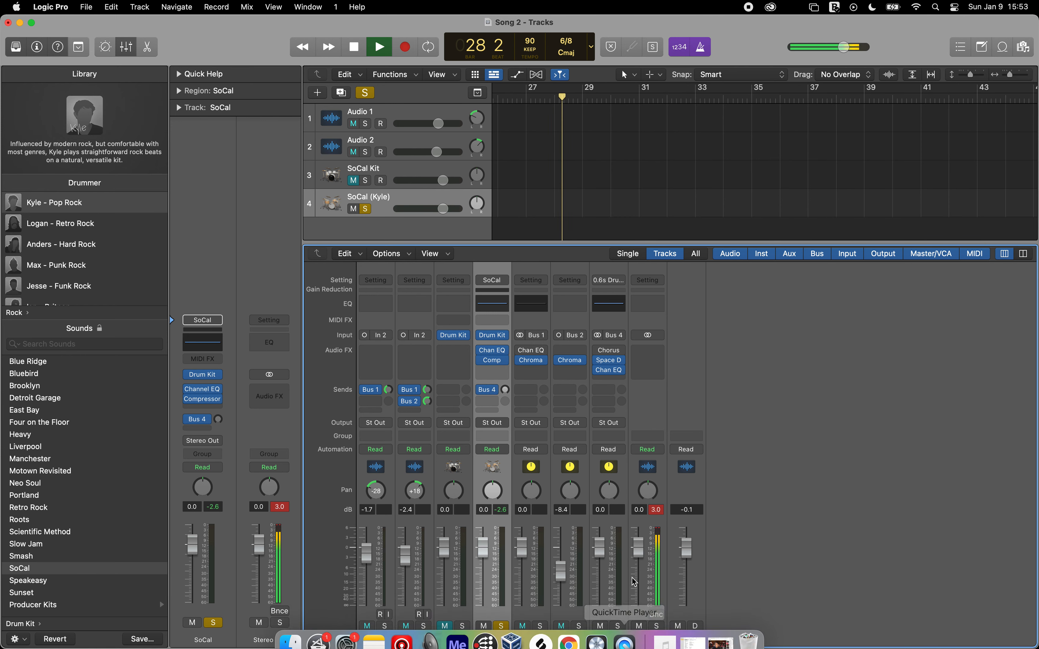
pyautogui.click(609, 360)
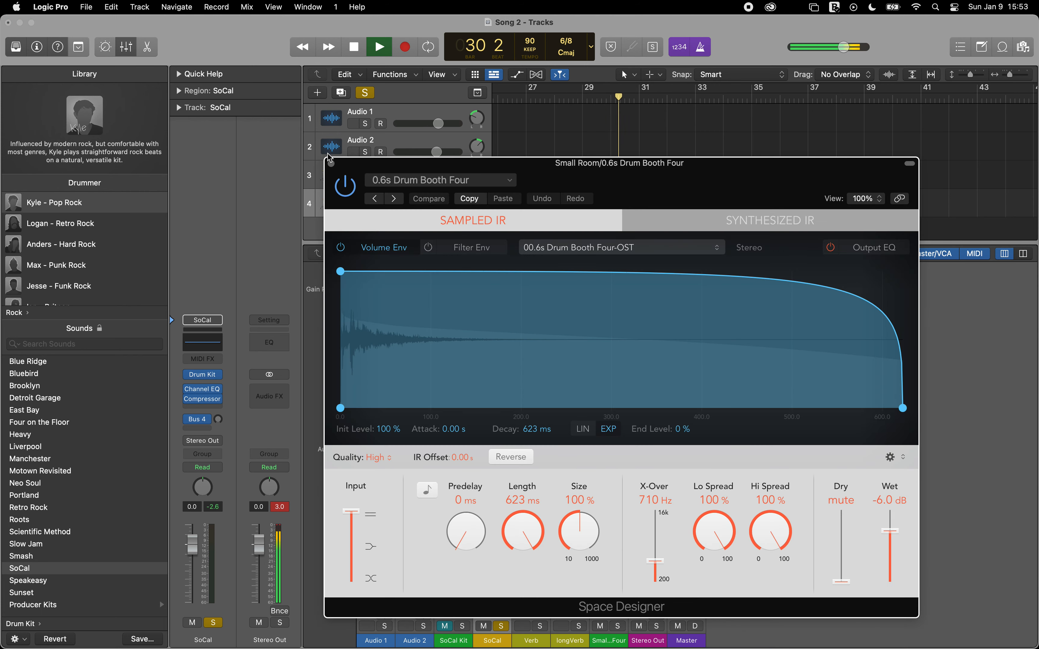
pyautogui.click(331, 164)
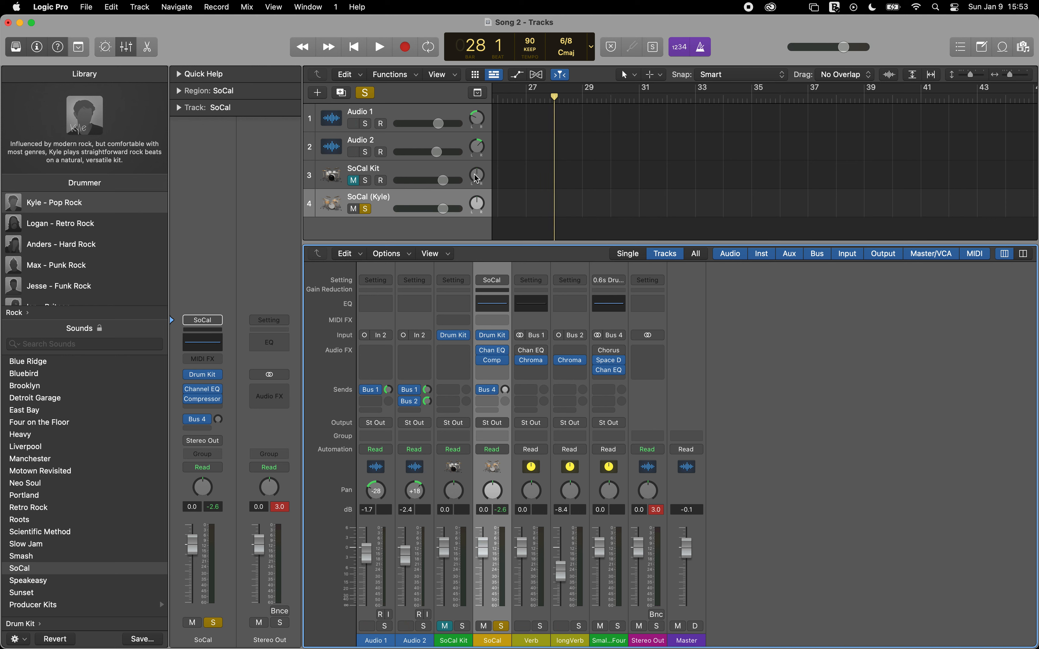
# Step: Play the soloed drums from bar 12 and set the Drummer track's Bus 4 send to -1.7 dB
pyautogui.press(',')
pyautogui.press(',')
pyautogui.press(',')
pyautogui.press(',')
pyautogui.press(',')
pyautogui.press(',')
pyautogui.press(',')
pyautogui.press(',')
pyautogui.press(',')
pyautogui.press(',')
pyautogui.press(',')
pyautogui.press(',')
pyautogui.press(',')
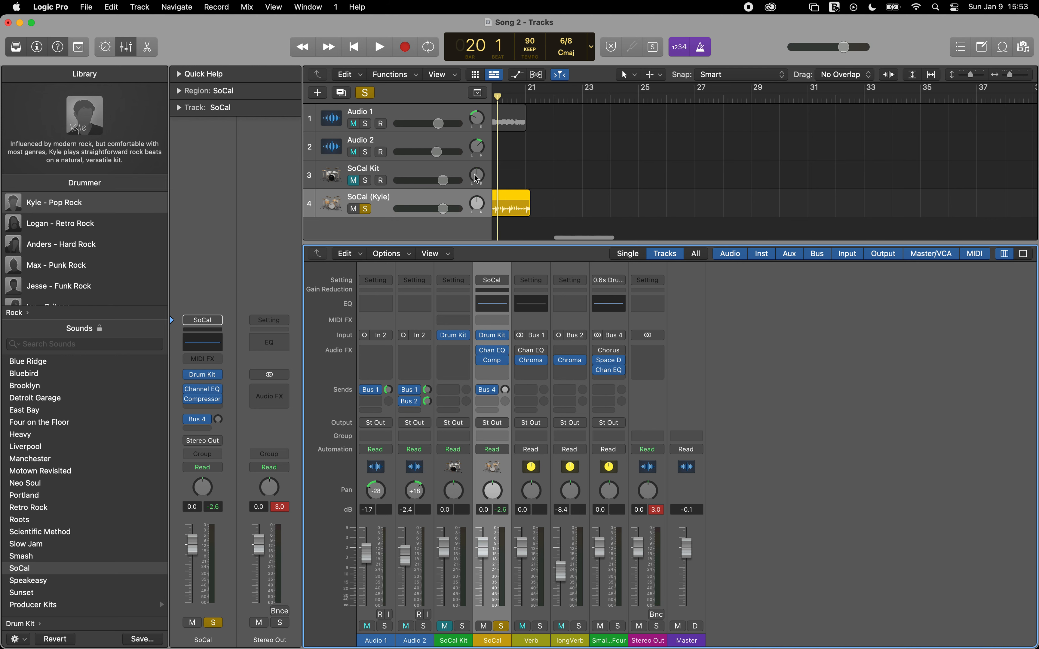
pyautogui.press(',')
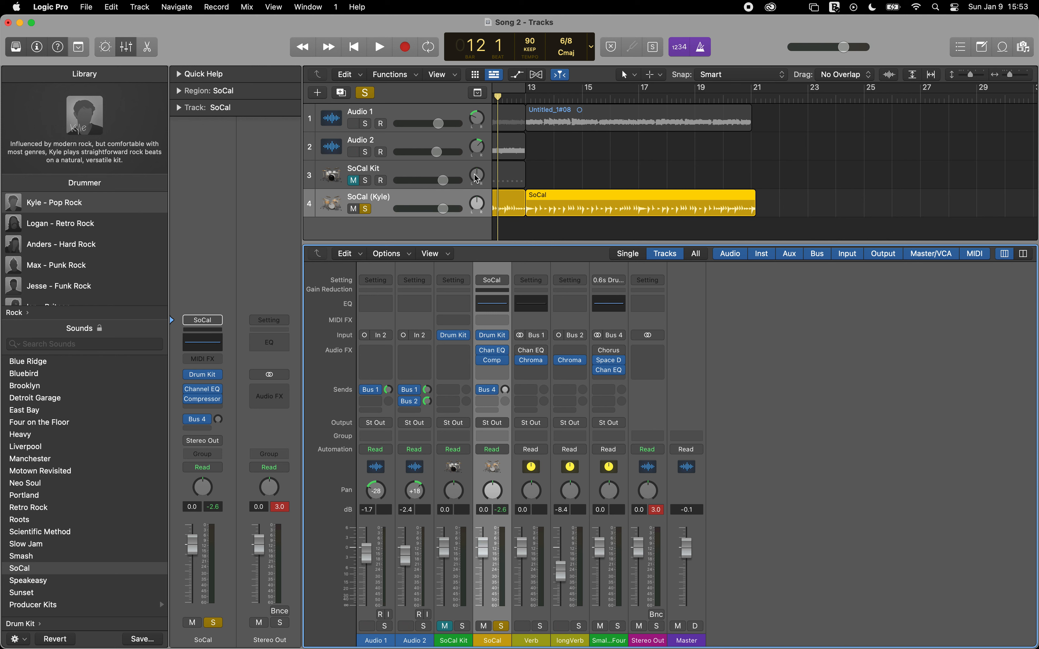
pyautogui.press('space')
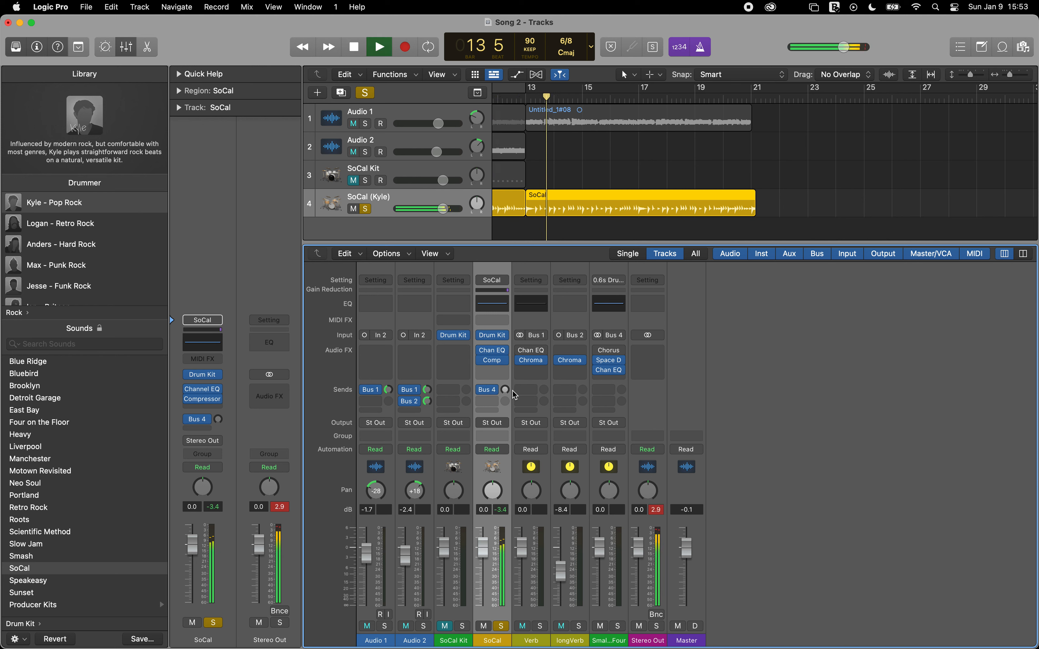
pyautogui.moveTo(504, 390); pyautogui.dragTo(501, 331)
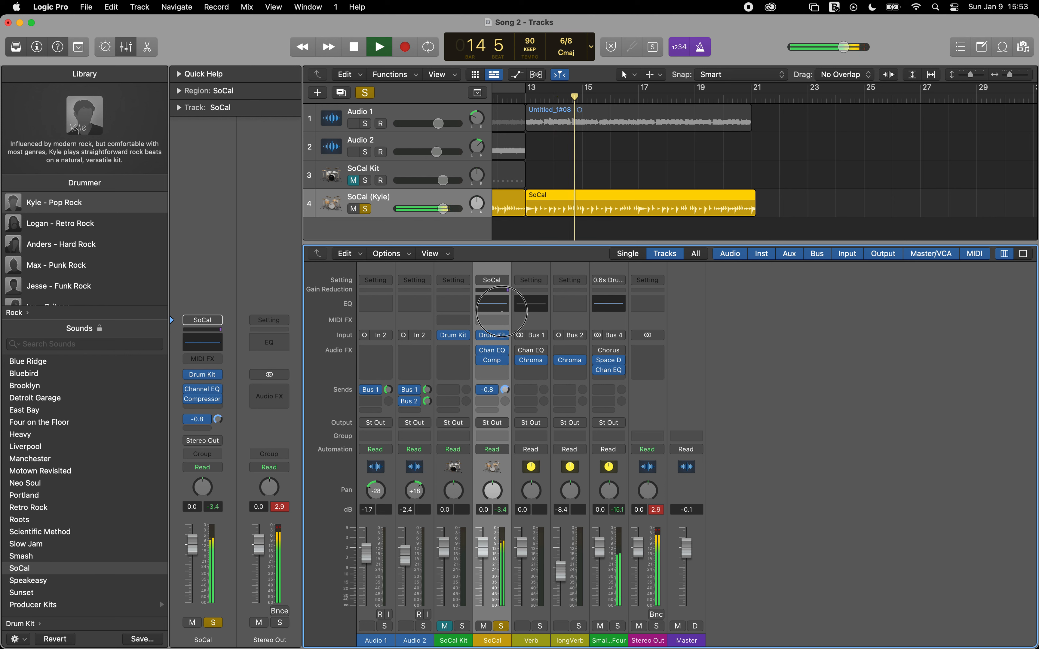
pyautogui.moveTo(506, 390)
pyautogui.mouseDown()
pyautogui.moveTo(515, 382)
pyautogui.moveTo(518, 397)
pyautogui.moveTo(507, 397)
pyautogui.mouseUp()
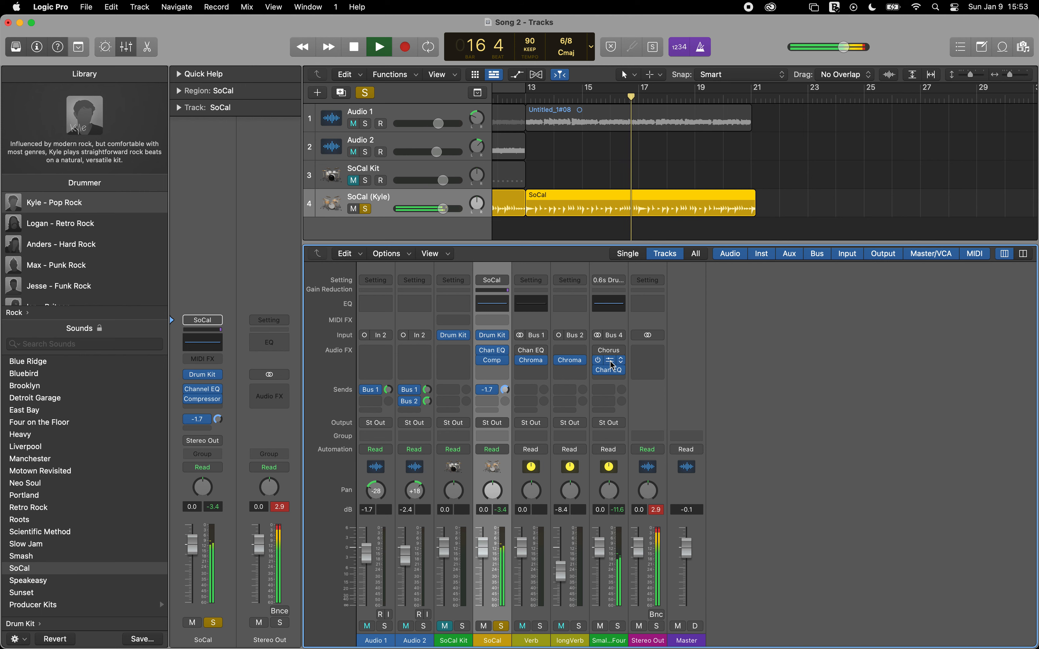
# Step: Check the Space Designer reverb again during playback, close it, and stop with the playhead at bar 13
pyautogui.click(610, 361)
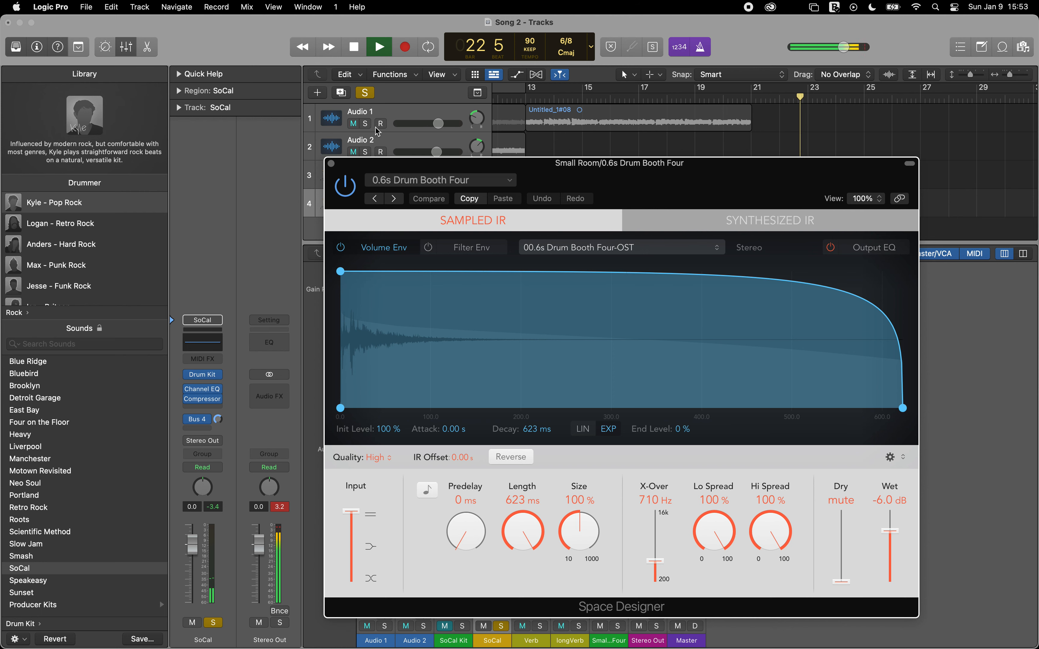
pyautogui.click(331, 164)
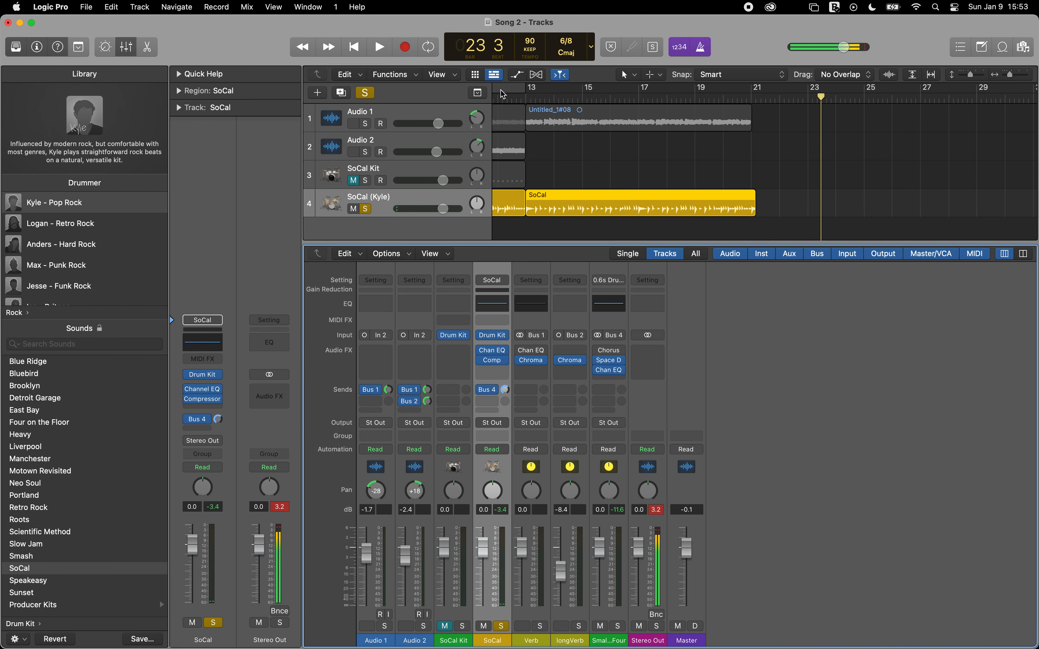
pyautogui.click(743, 163)
pyautogui.press('space')
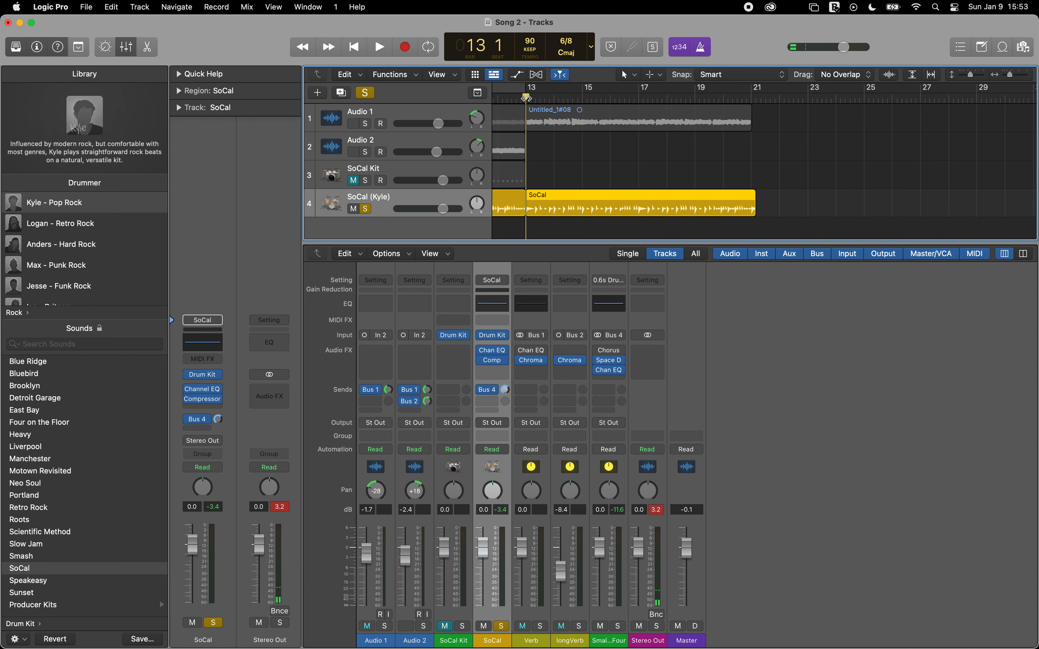
# Step: Name the song's opening marker "Bridge Riff" and check it at bar 1
pyautogui.doubleClick(526, 99)
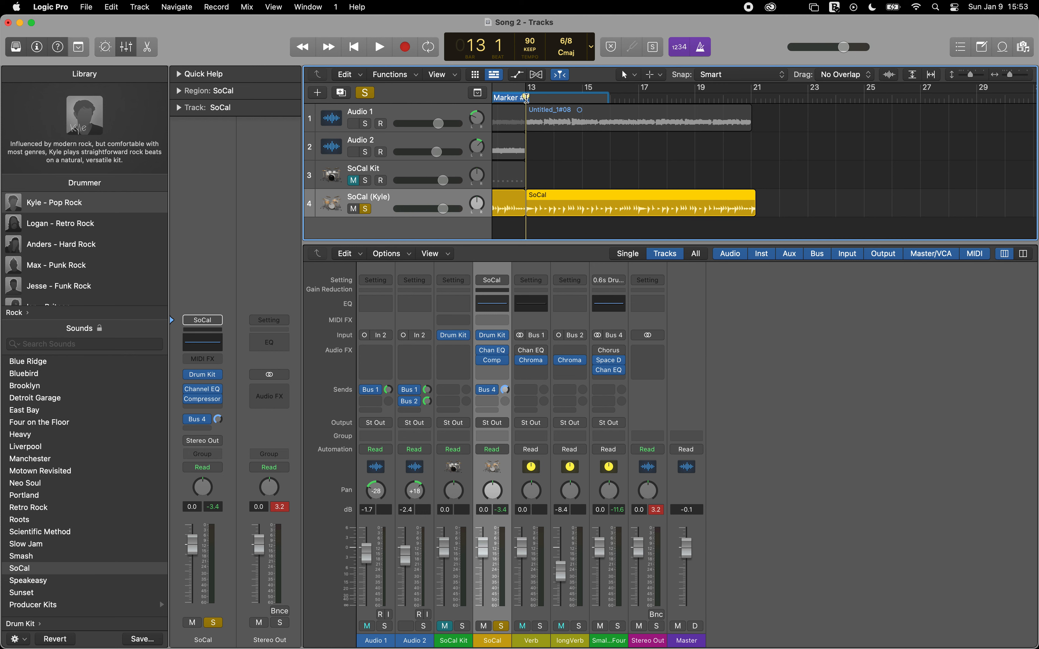
pyautogui.write('Bridge R')
pyautogui.press('Return')
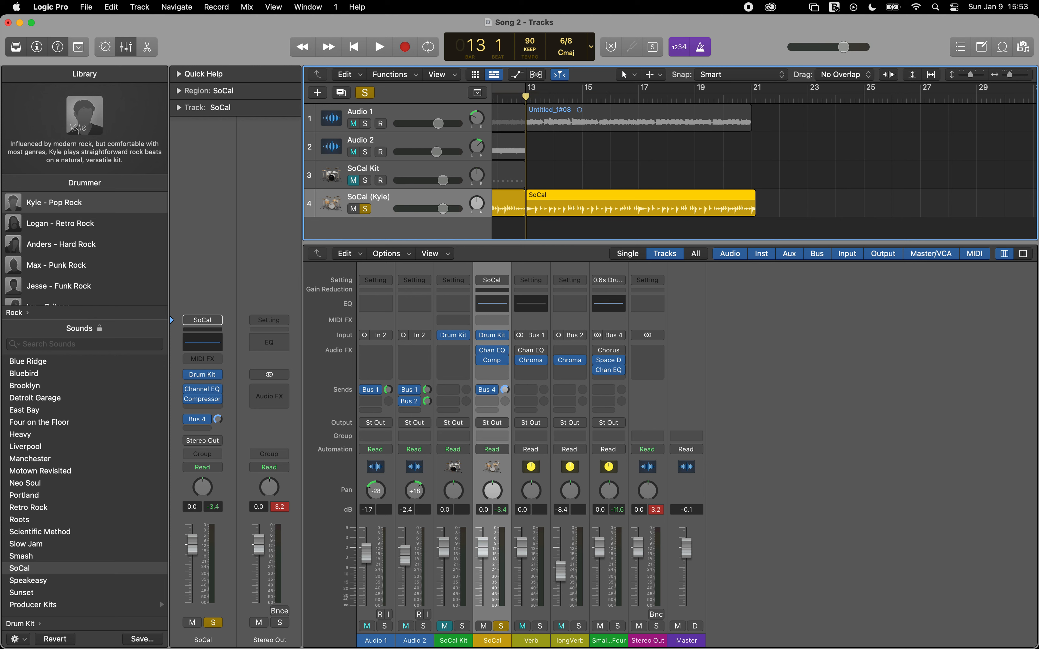
pyautogui.hscroll(-10, 552, 120)
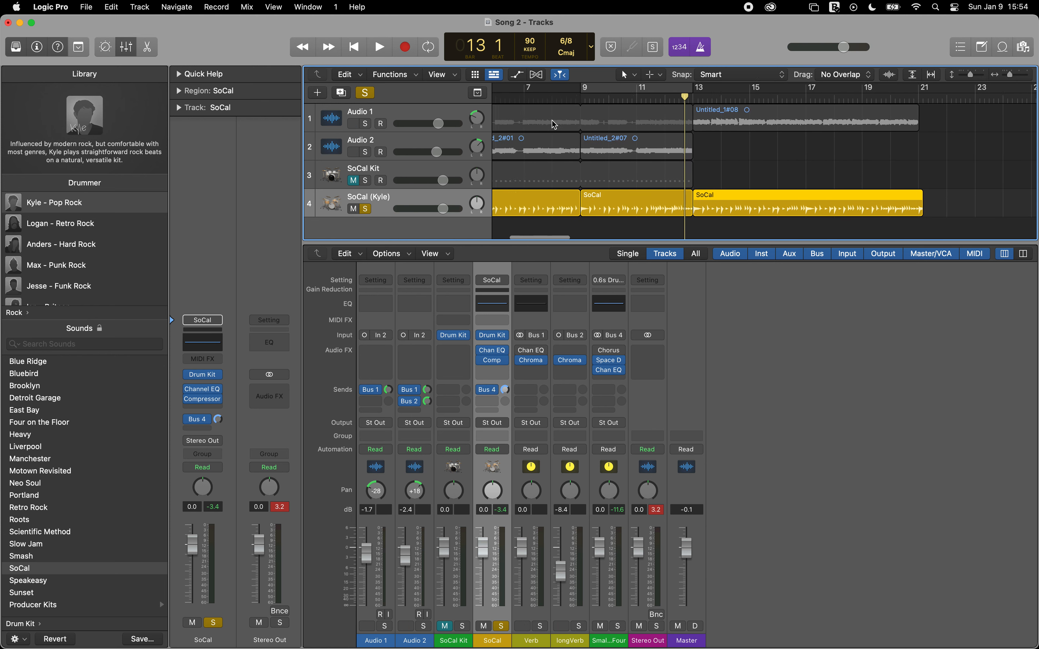
pyautogui.hscroll(-3, 552, 121)
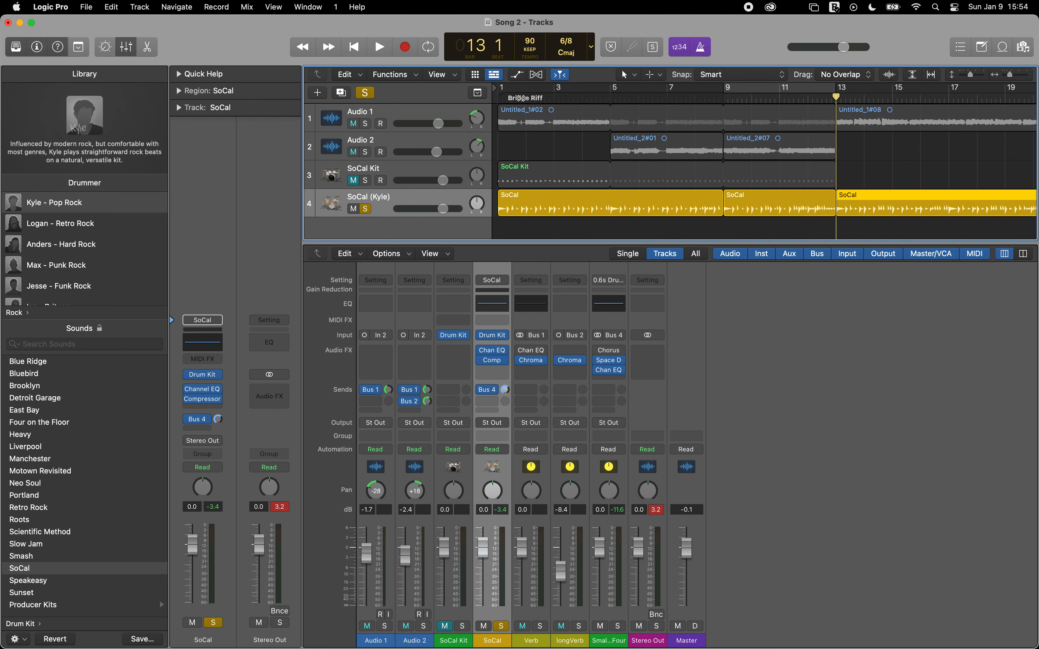
# Step: Undo the last Drummer region edit and place the playhead at bar 13, keeping the opening marker's name
pyautogui.press('super+z')
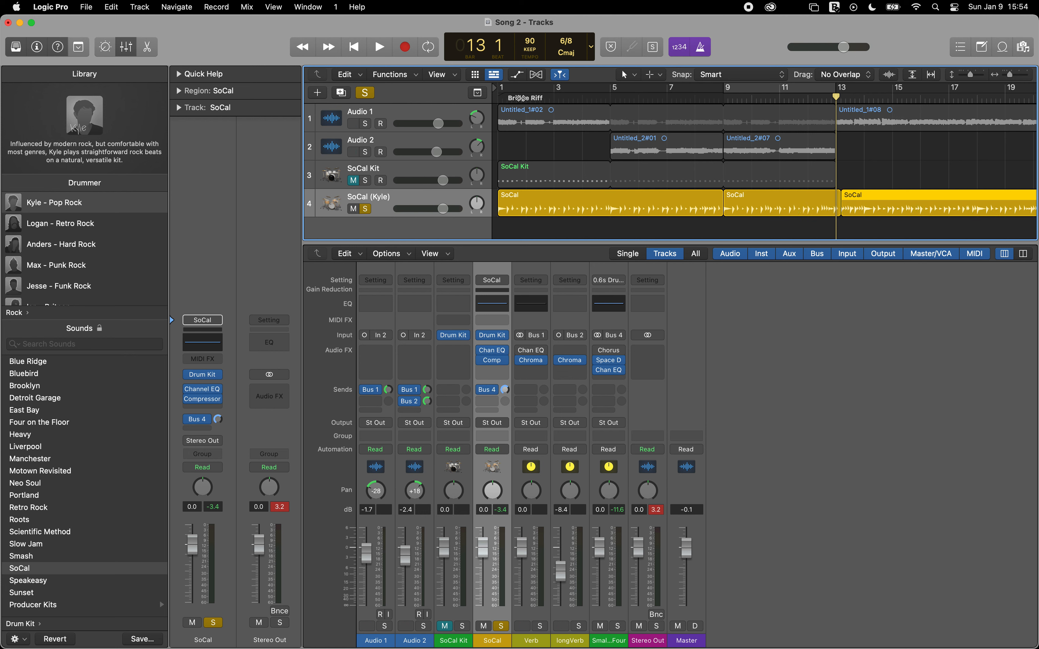
pyautogui.click(532, 97)
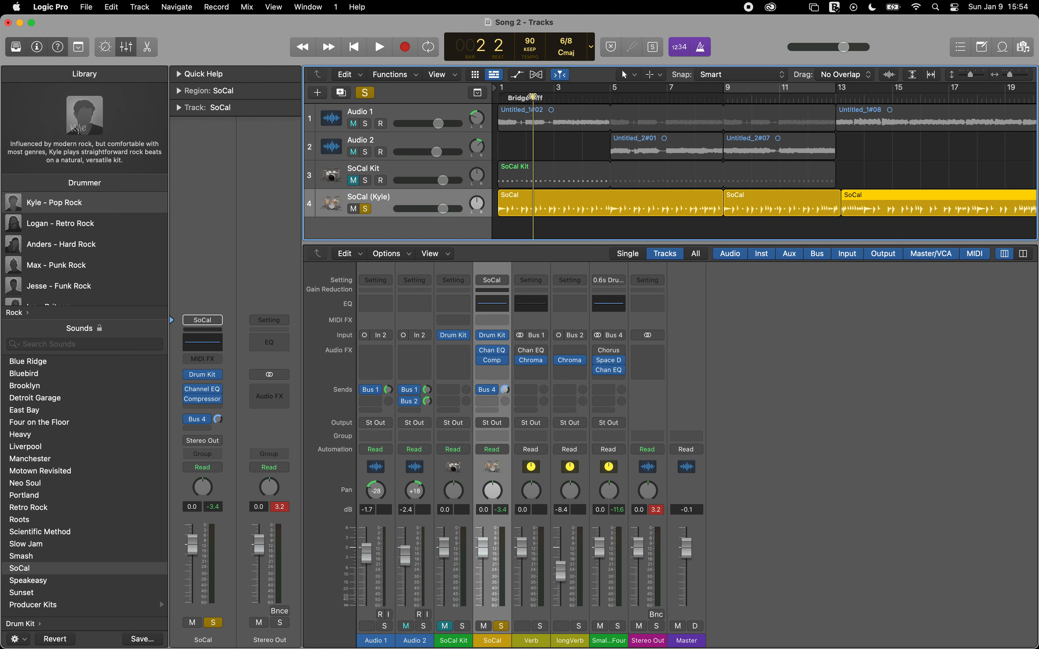
pyautogui.click(836, 96)
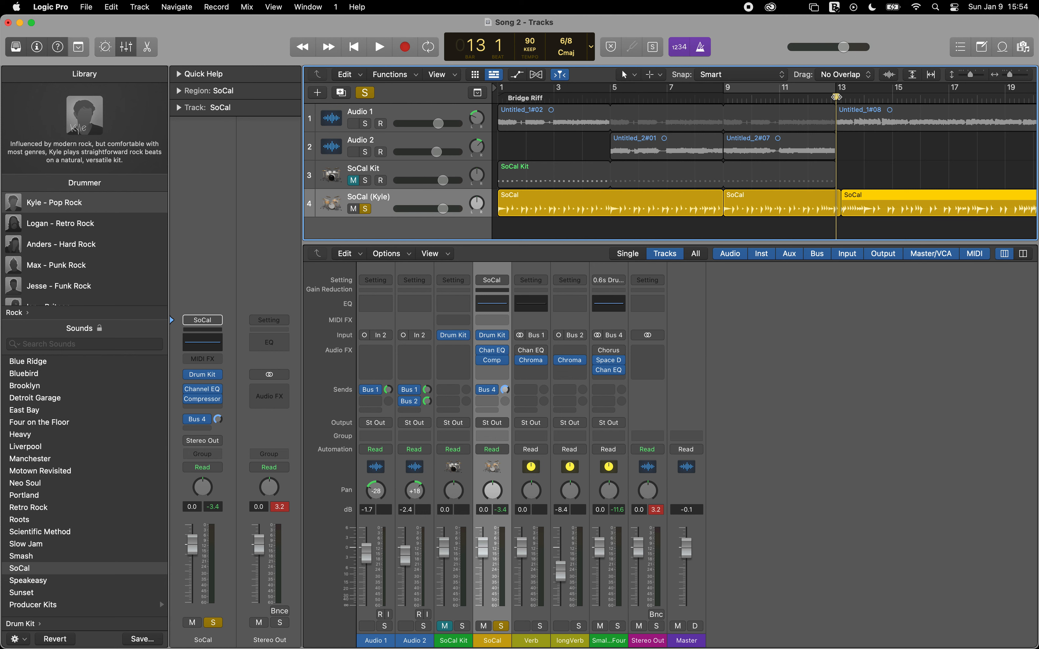
pyautogui.hotkey('shift', "'")
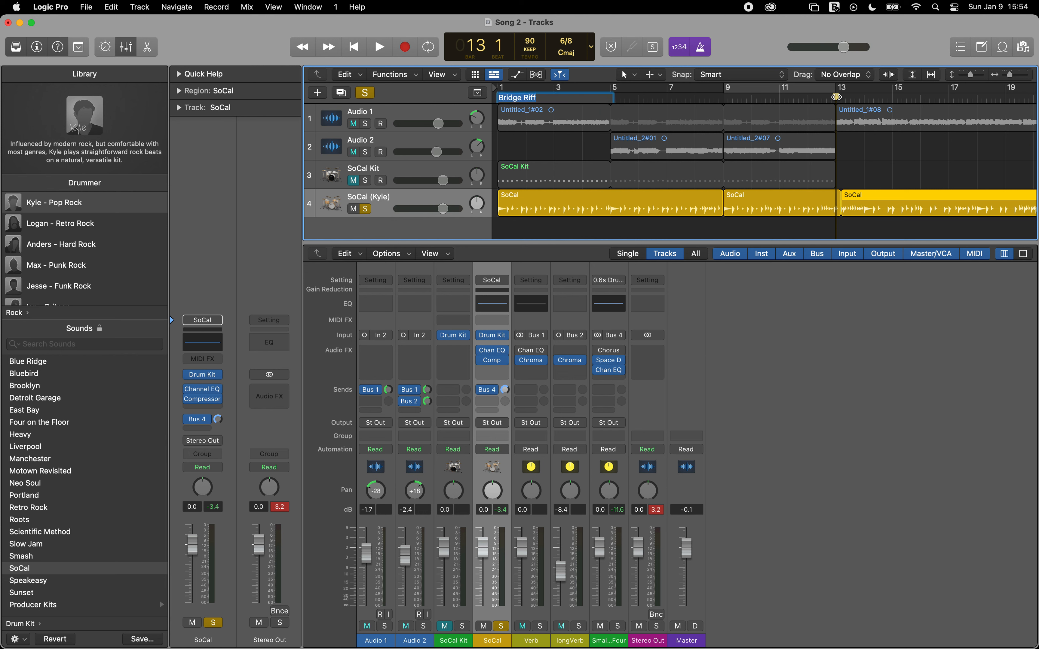
pyautogui.press('Return')
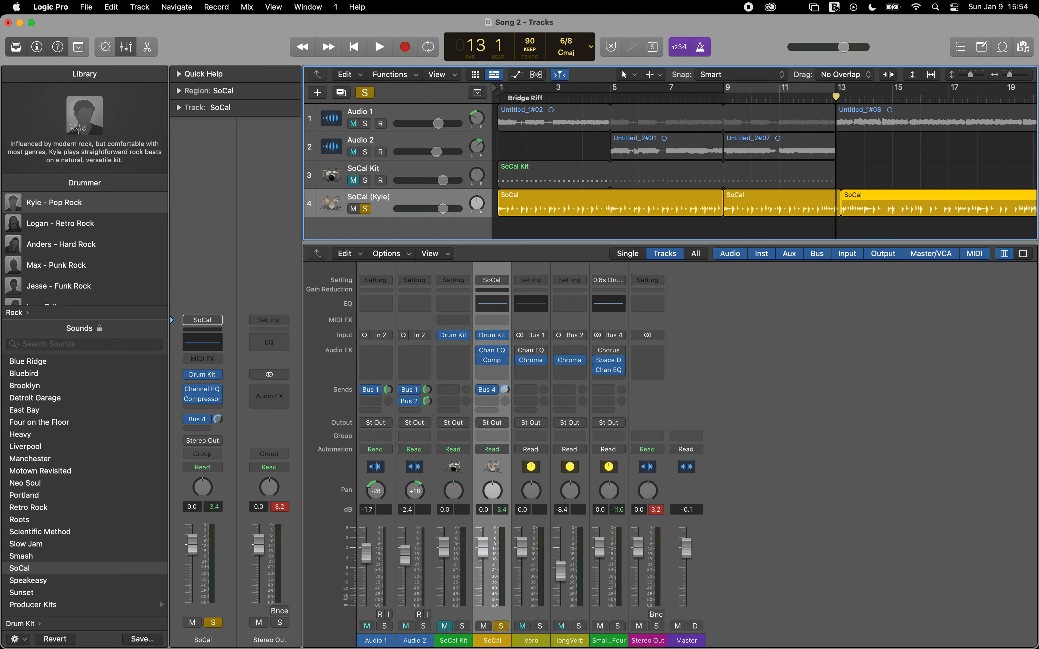
# Step: Create a marker at bar 13 and name it "Pre-Chorus"
pyautogui.hotkey('alt', "'")
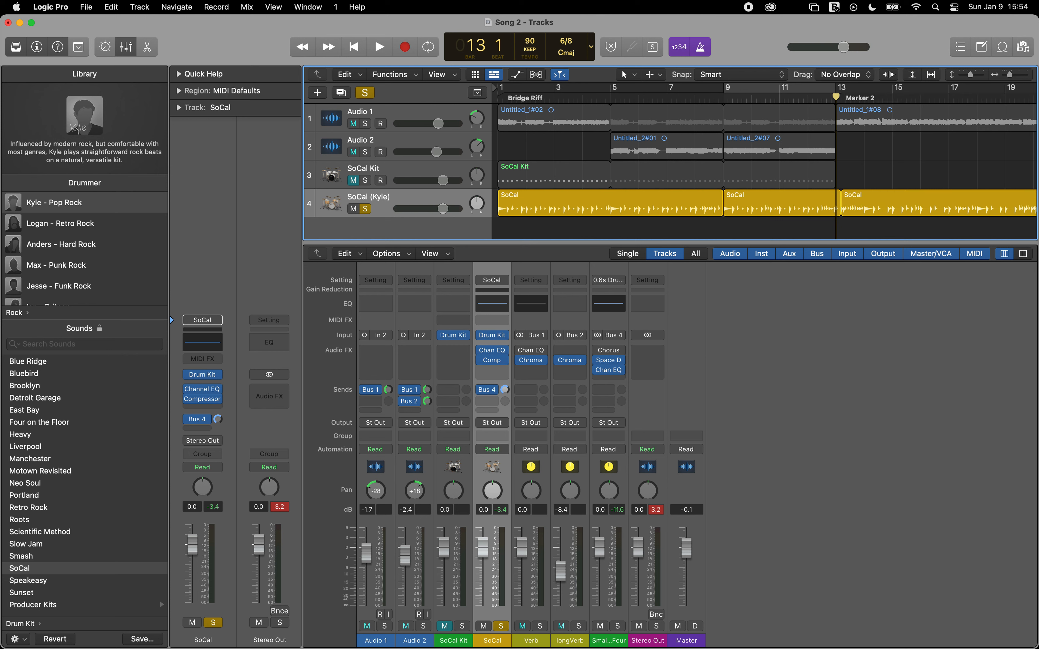
pyautogui.hotkey('shift', "'")
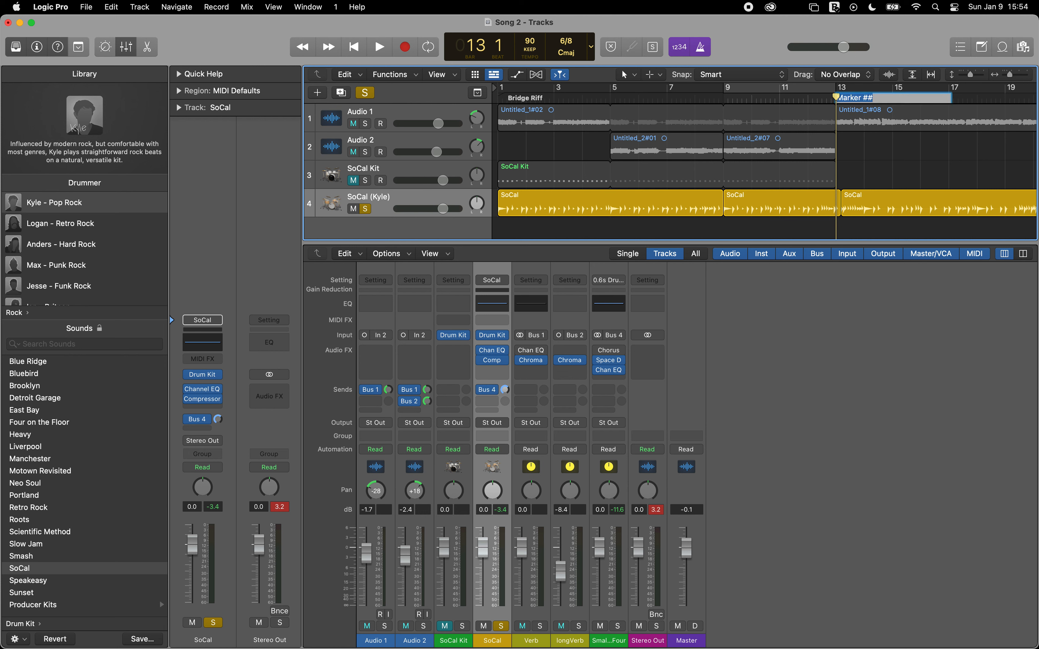
pyautogui.press('BackSpace')
pyautogui.write('Pre-Chorus')
pyautogui.press('Return')
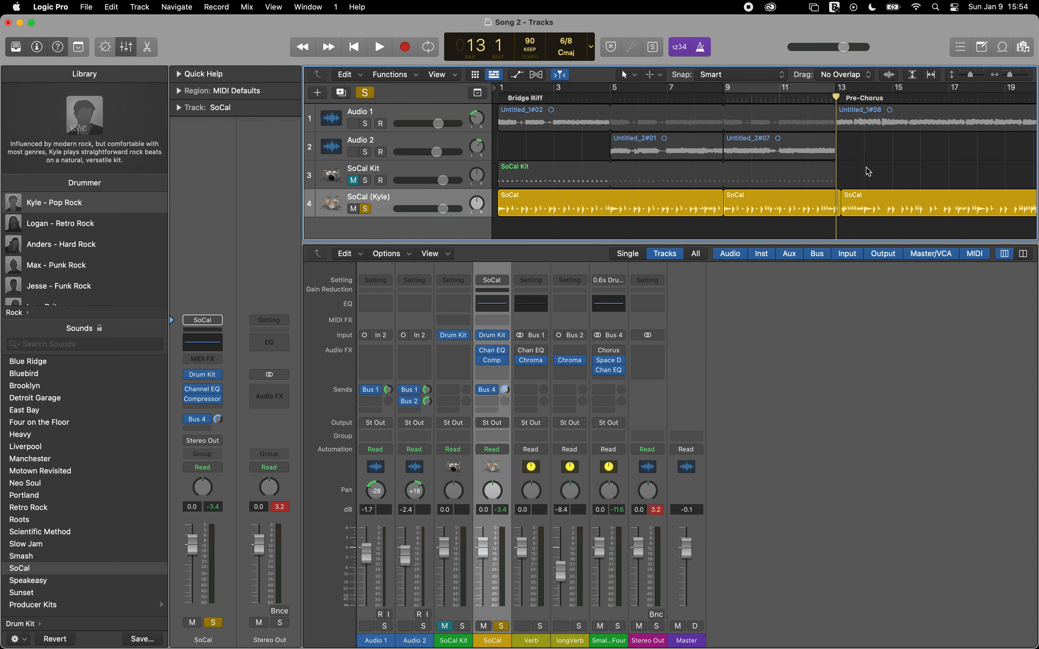
# Step: Play from bar 13 and take the SoCal Drummer track out of solo to hear it with the other tracks
pyautogui.press('space')
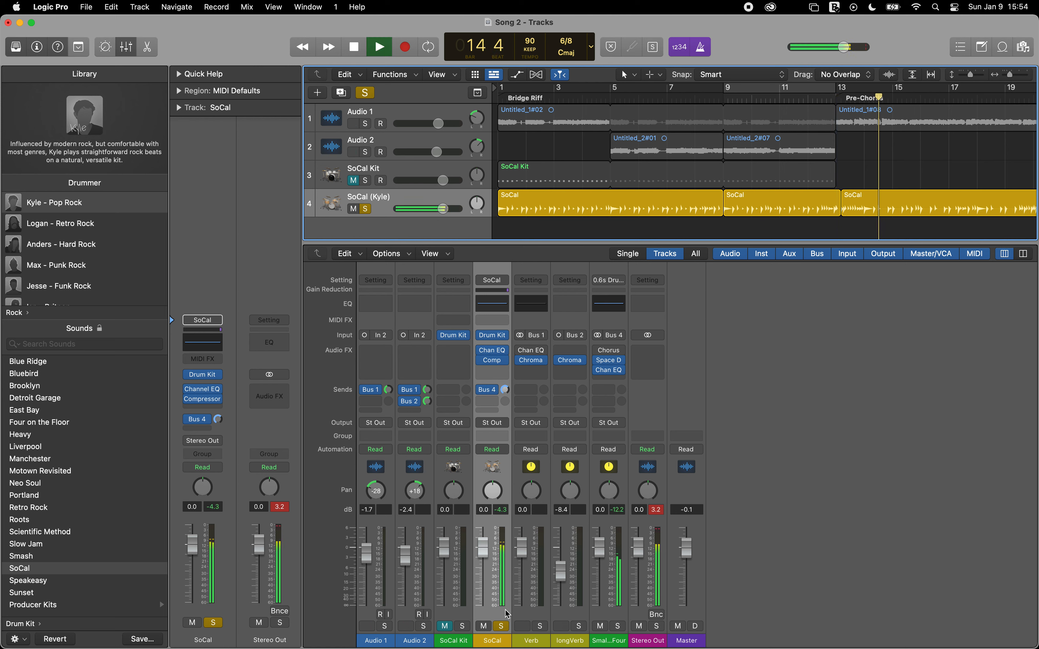
pyautogui.click(501, 625)
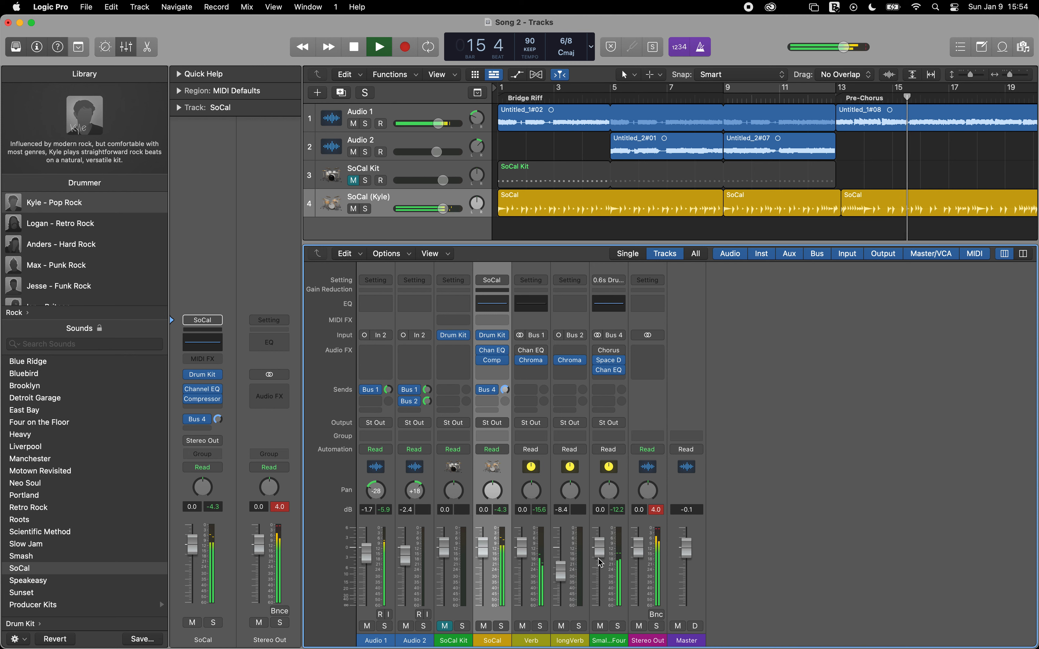
# Step: Set the small-room drum reverb channel's fader to 0.2 dB and lower the SoCal track's Bus 4 send during playback
pyautogui.moveTo(600, 563)
pyautogui.mouseDown()
pyautogui.moveTo(596, 518)
pyautogui.moveTo(598, 553)
pyautogui.mouseUp()
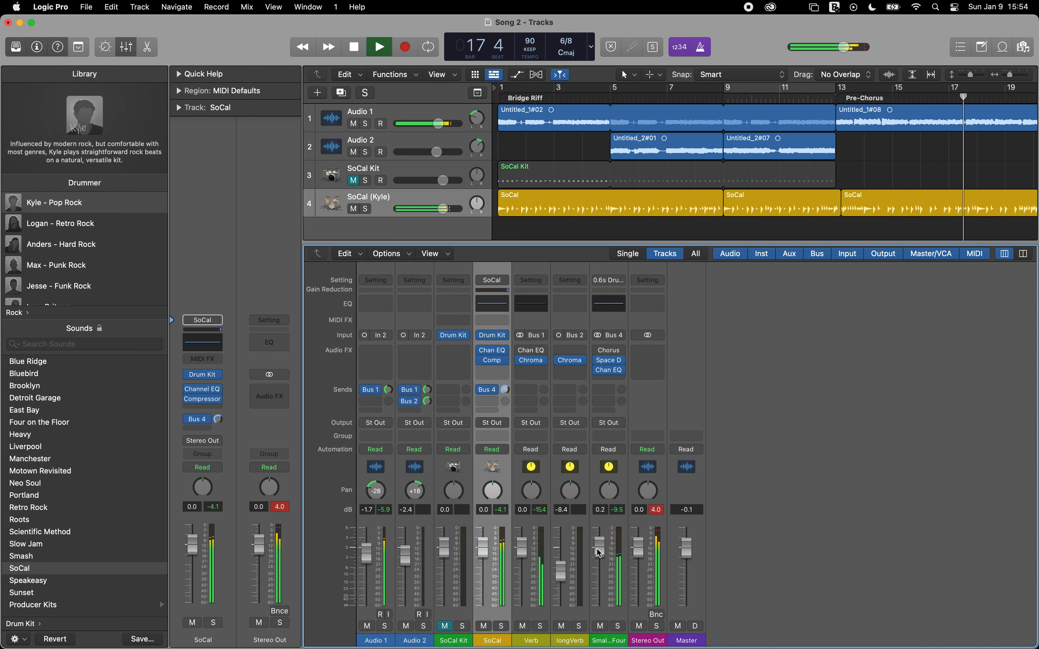
pyautogui.moveTo(504, 390); pyautogui.dragTo(499, 425)
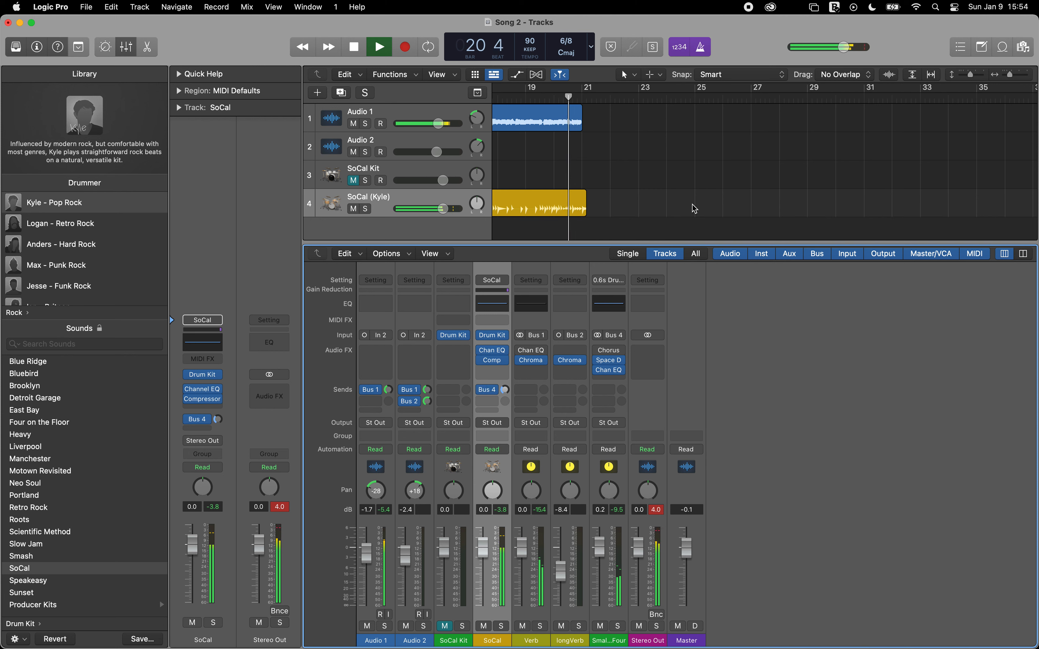
pyautogui.press('space')
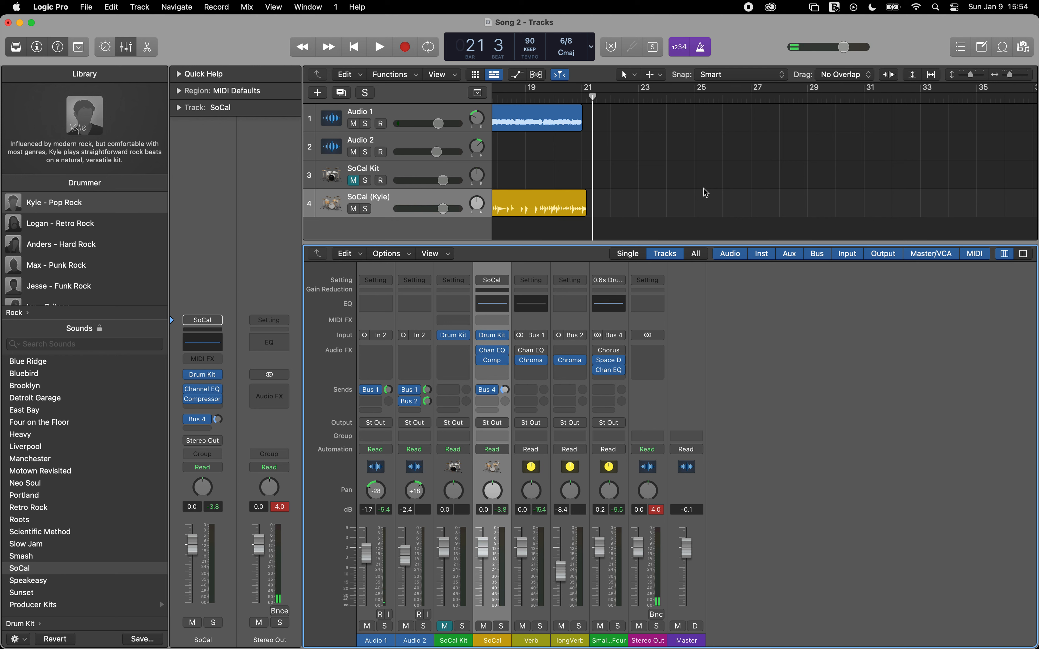
# Step: Return the playhead to the Pre-Chorus marker at bar 13 and listen to the full mix up to bar 15
pyautogui.hotkey('shift', ',')
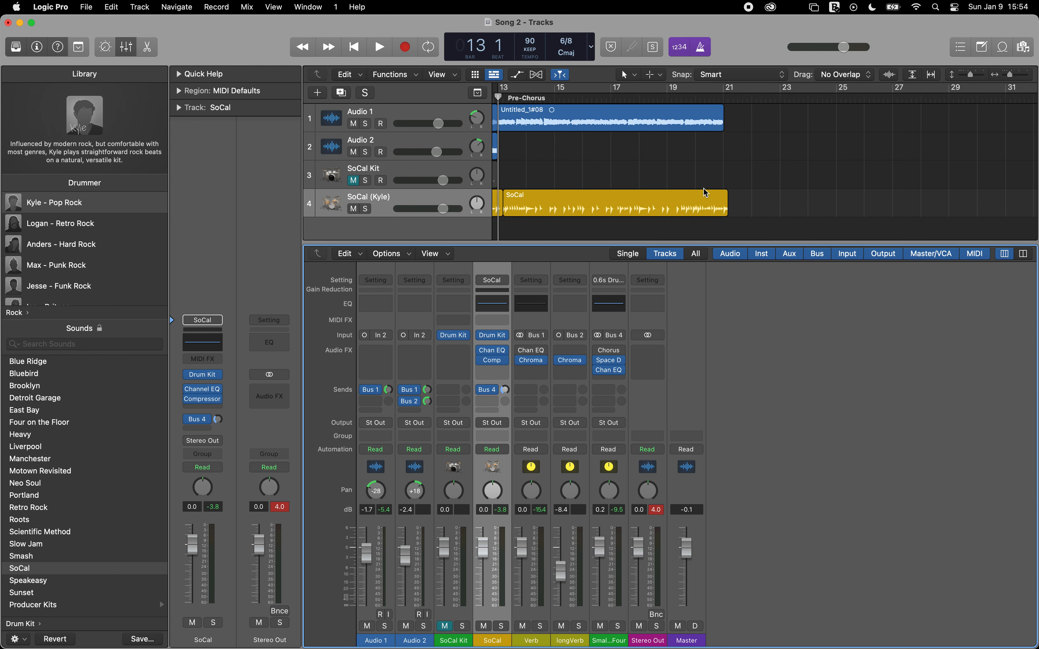
pyautogui.press('space')
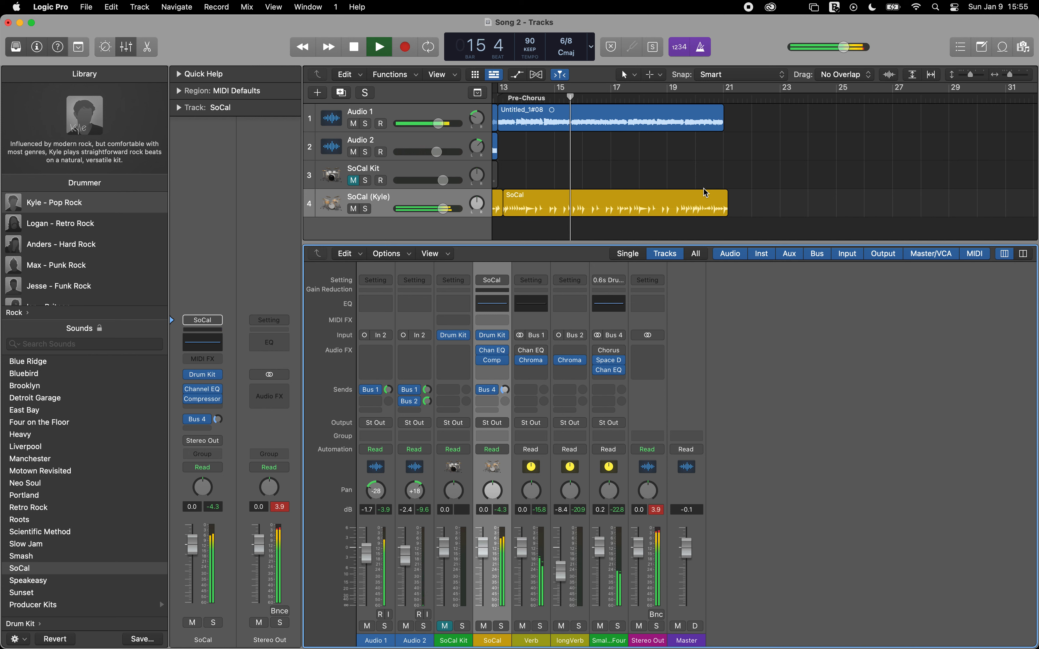
pyautogui.press('space')
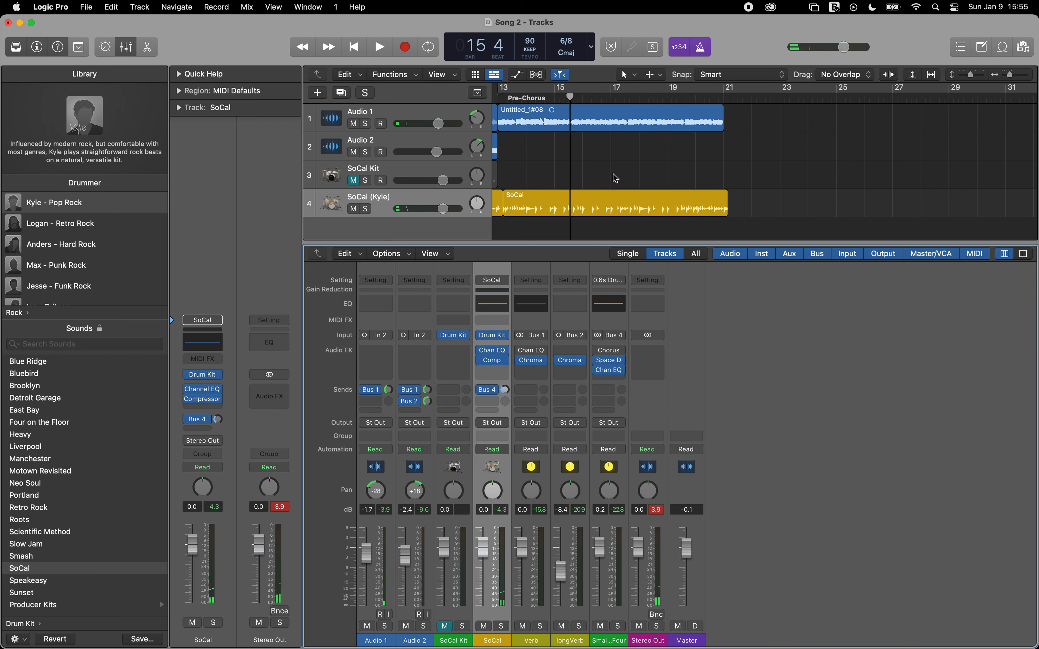
# Step: Select the first SoCal Drummer region, starting at bar 1 under the Bridge Riff marker
pyautogui.click(633, 195)
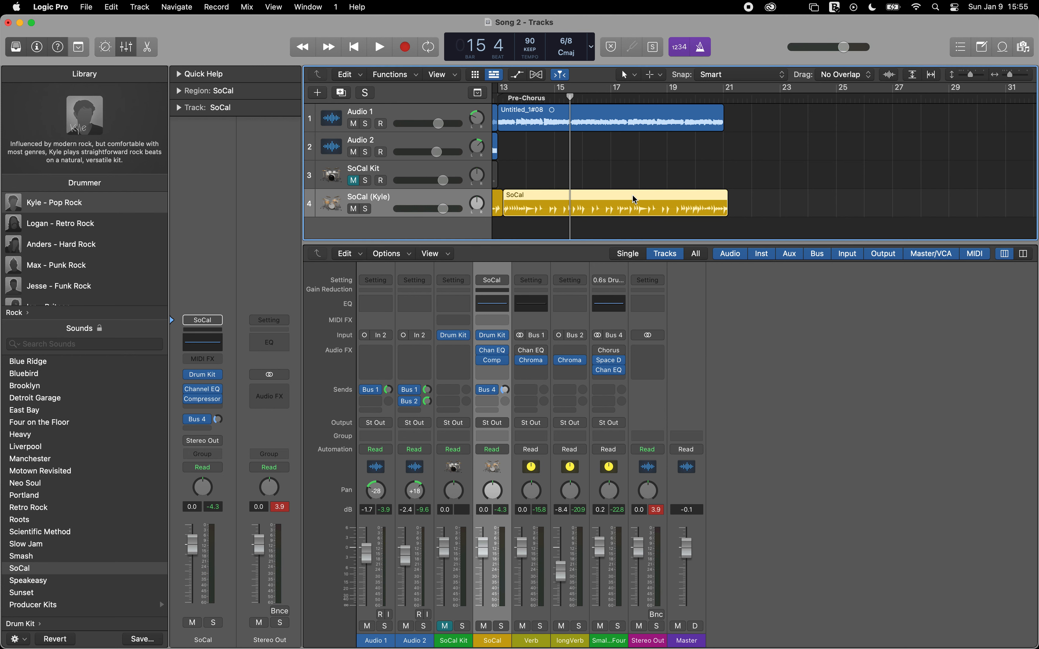
pyautogui.hscroll(-10, 593, 201)
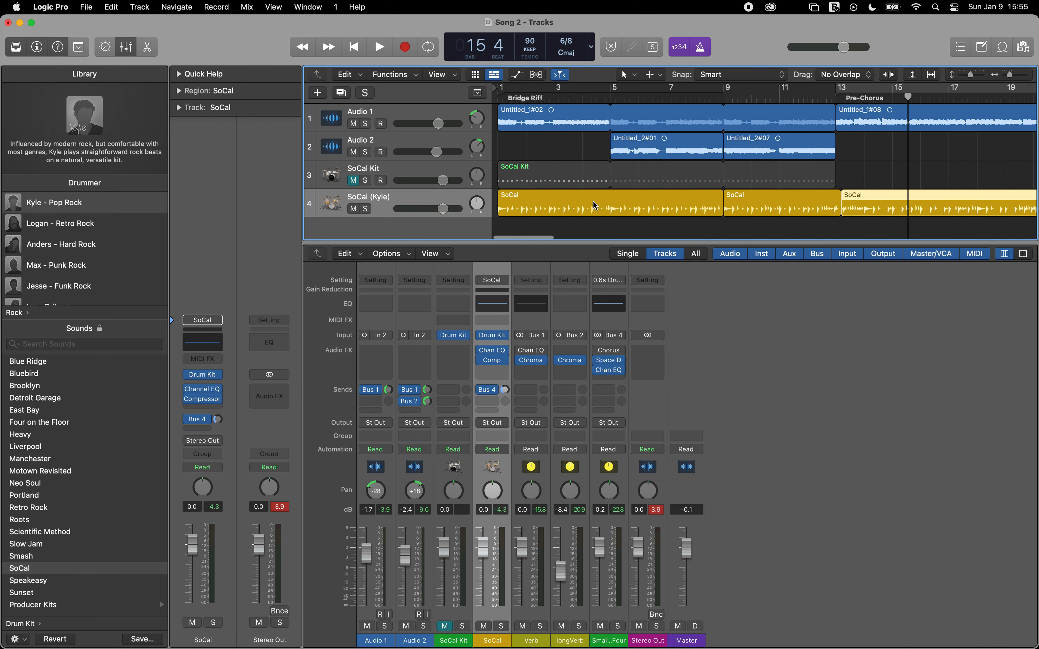
pyautogui.click(593, 202)
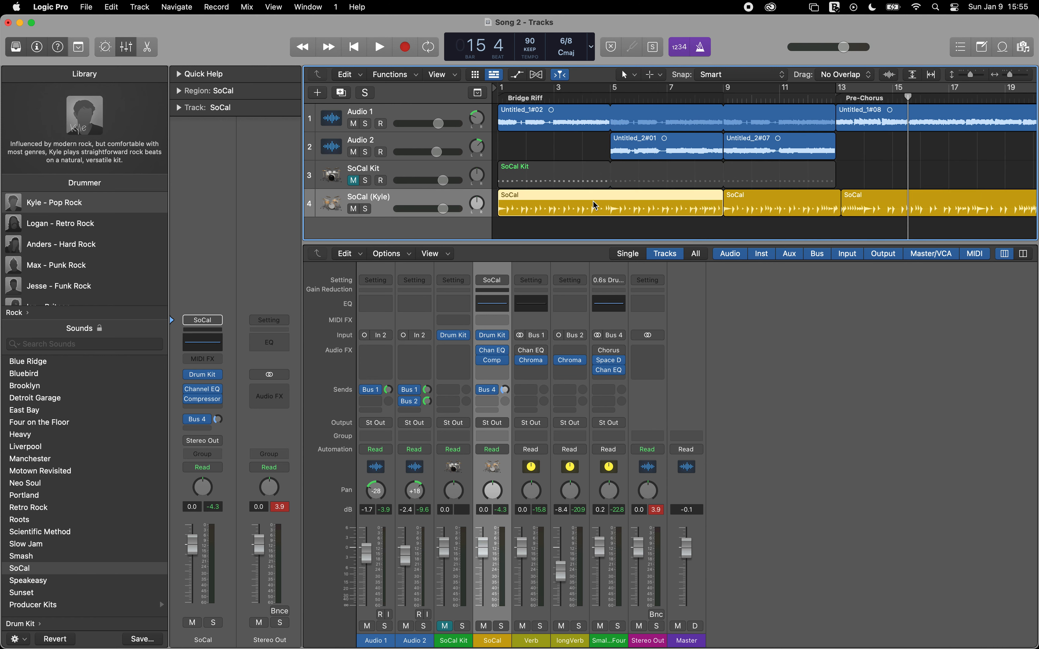